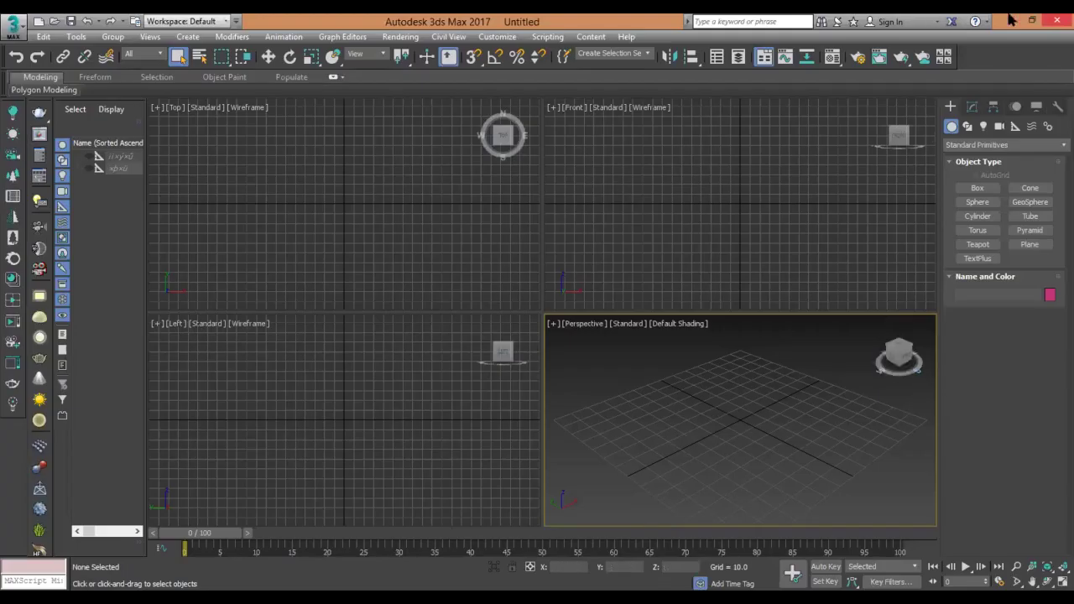
Preview the living-room reference JPG, then open it in a 3ds Max image window via View Image File.
click(1012, 18)
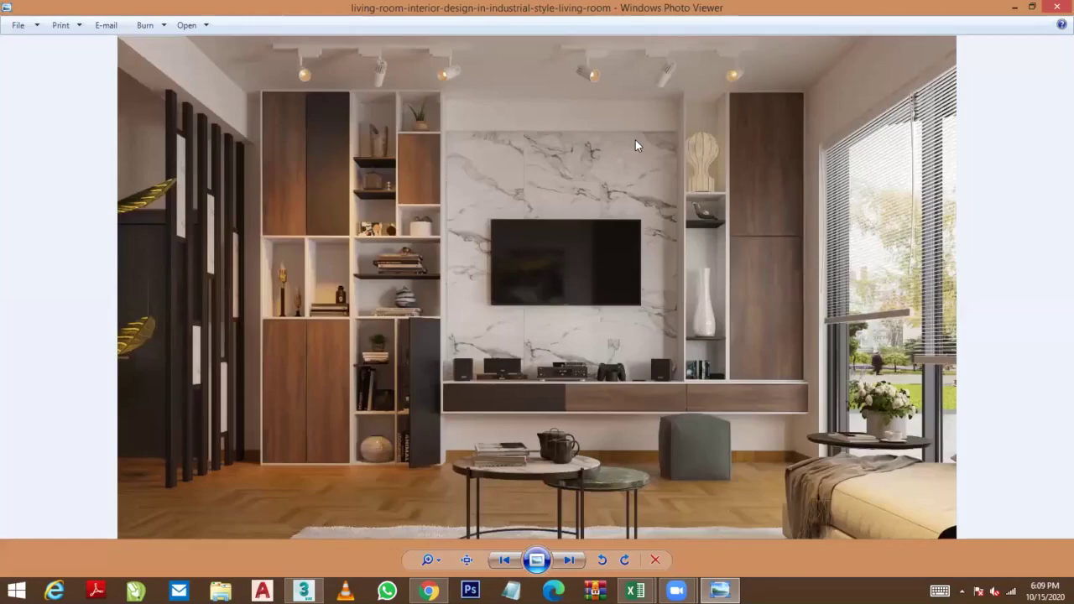
click(304, 590)
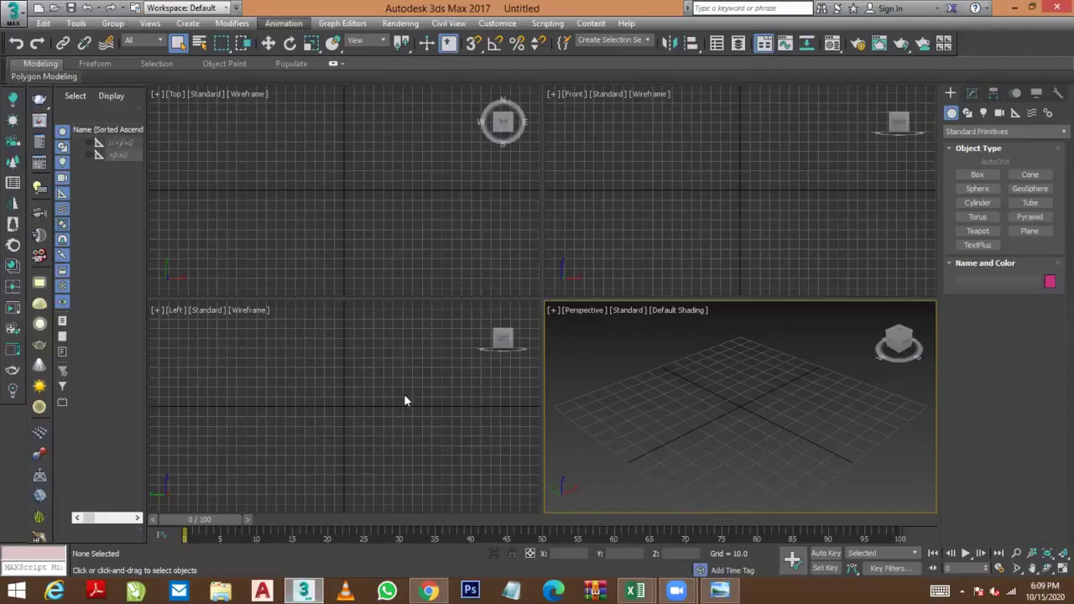
click(400, 22)
click(467, 407)
drag(463, 240, 463, 223)
double_click(312, 403)
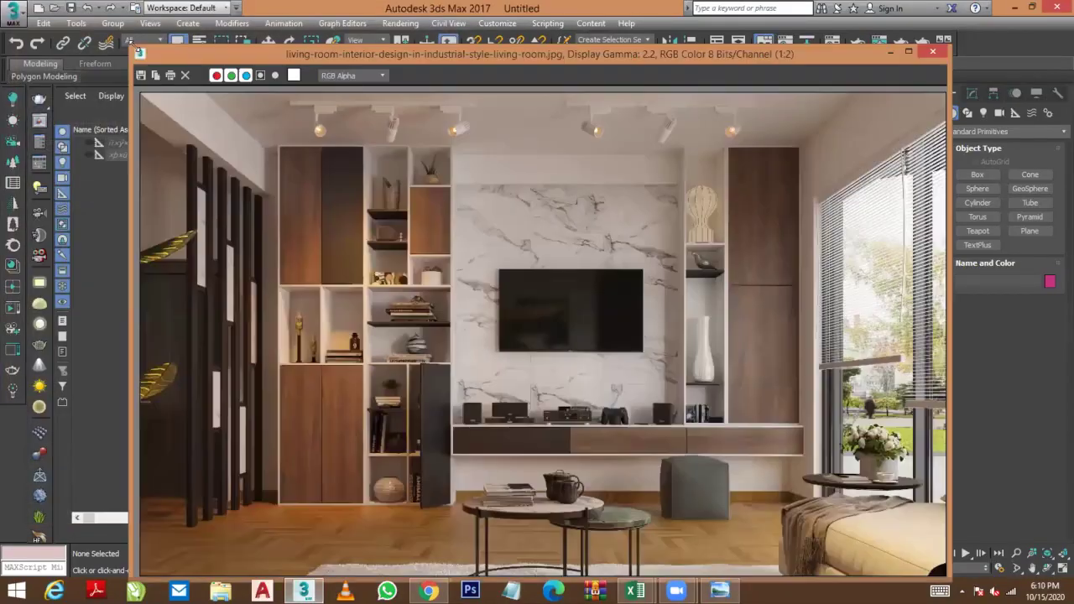
Move the reference image window to the top-left and shrink it.
drag(132, 48, 361, 277)
drag(588, 290, 231, 42)
drag(602, 490, 338, 426)
scroll(178, 233, up, 3)
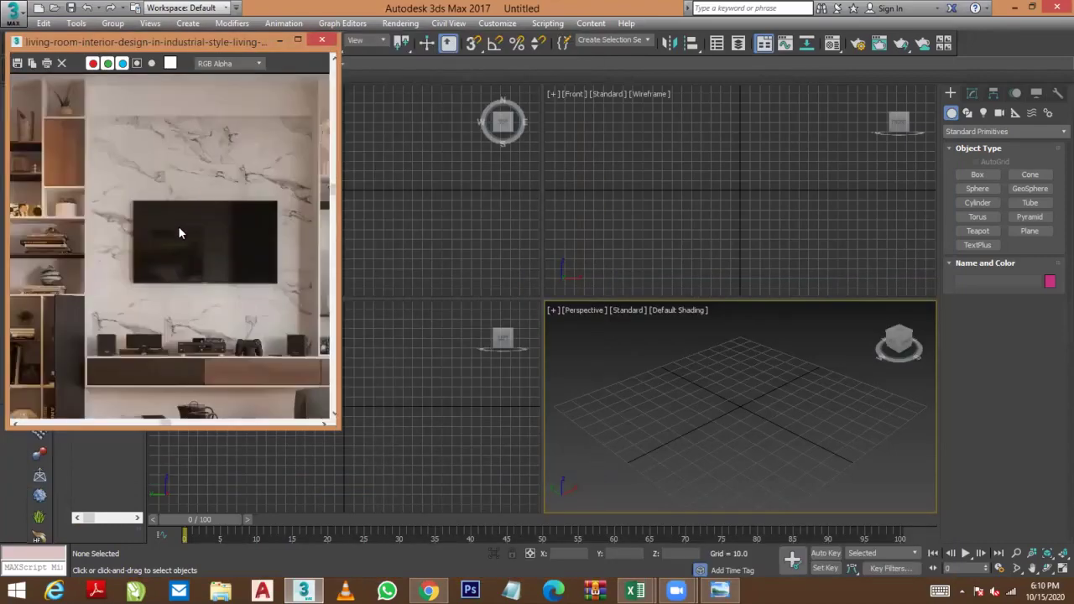
scroll(179, 231, down, 3)
Maximize the Perspective view and create a box with height 120.
key(alt+w)
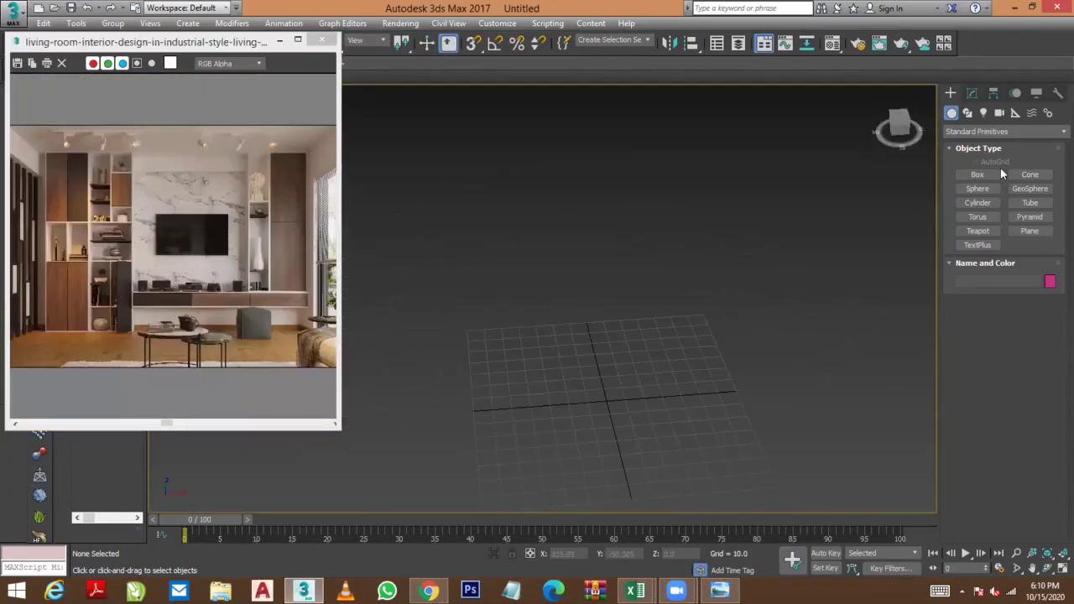
click(976, 173)
drag(571, 300, 735, 294)
click(854, 407)
text(120)
key(Return)
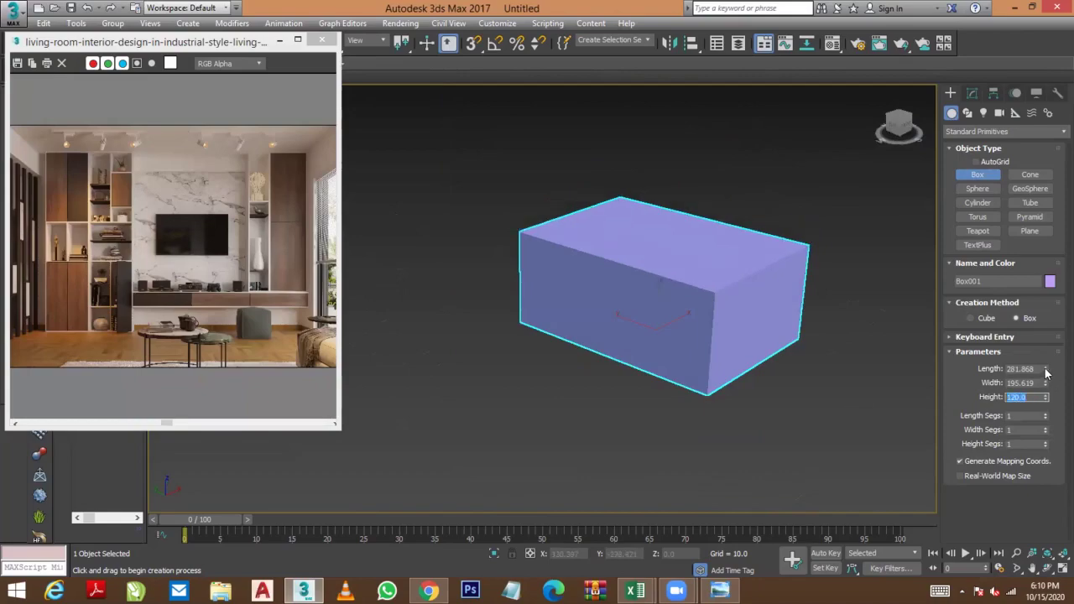
Add a Shell modifier to the box so it becomes a hollow room.
alt+middle_drag(858, 384, 923, 369)
drag(1044, 383, 1042, 368)
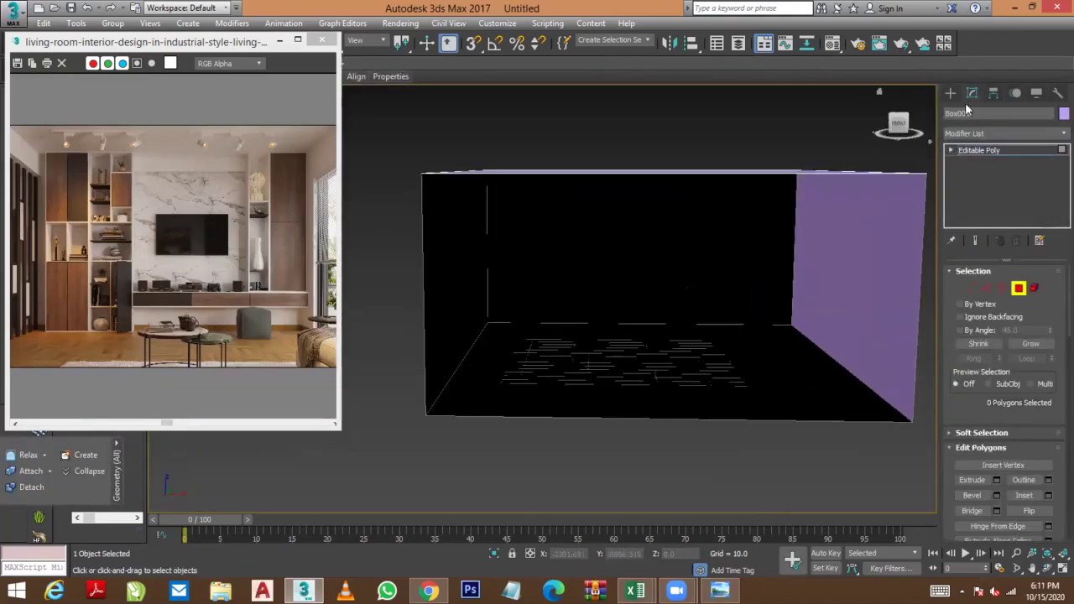
click(1006, 133)
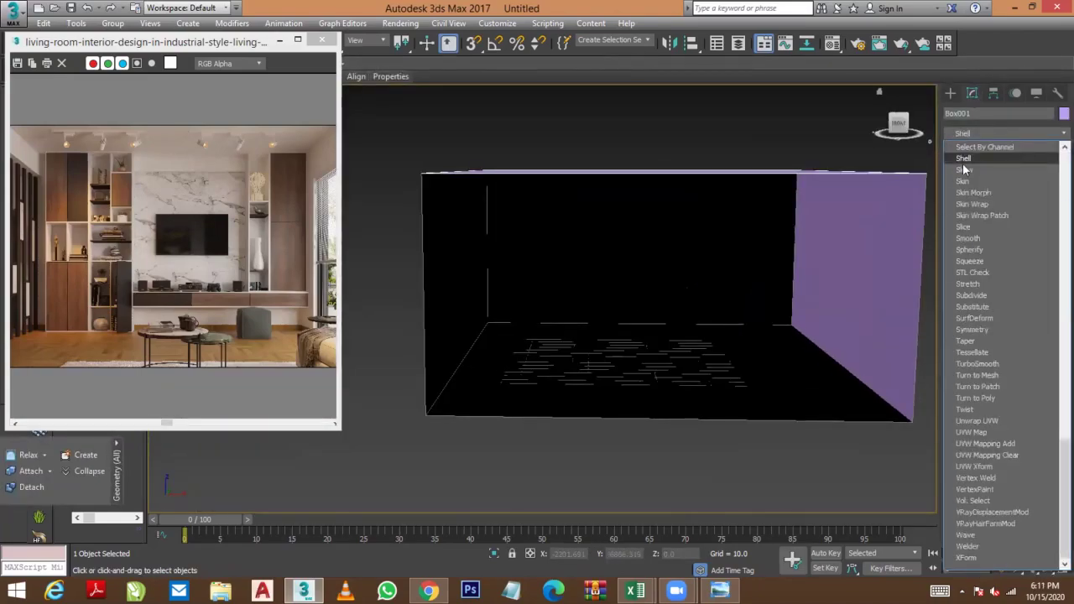
click(978, 352)
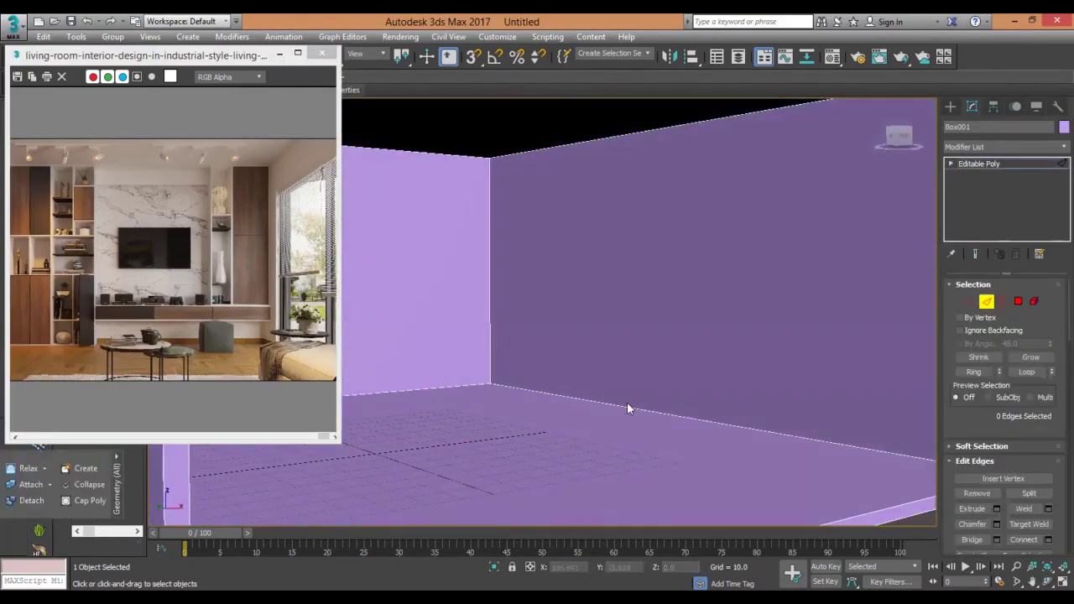
right_click(709, 249)
Connect the selected wall edges, then draw a flat box on the wall and convert it to Editable Poly.
click(613, 278)
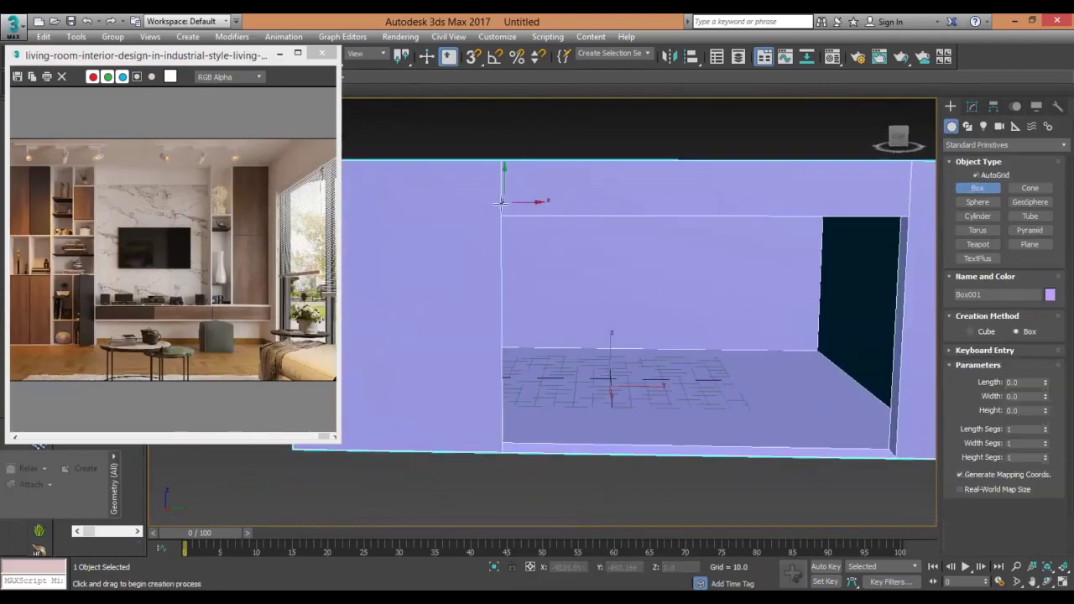
drag(501, 201, 897, 453)
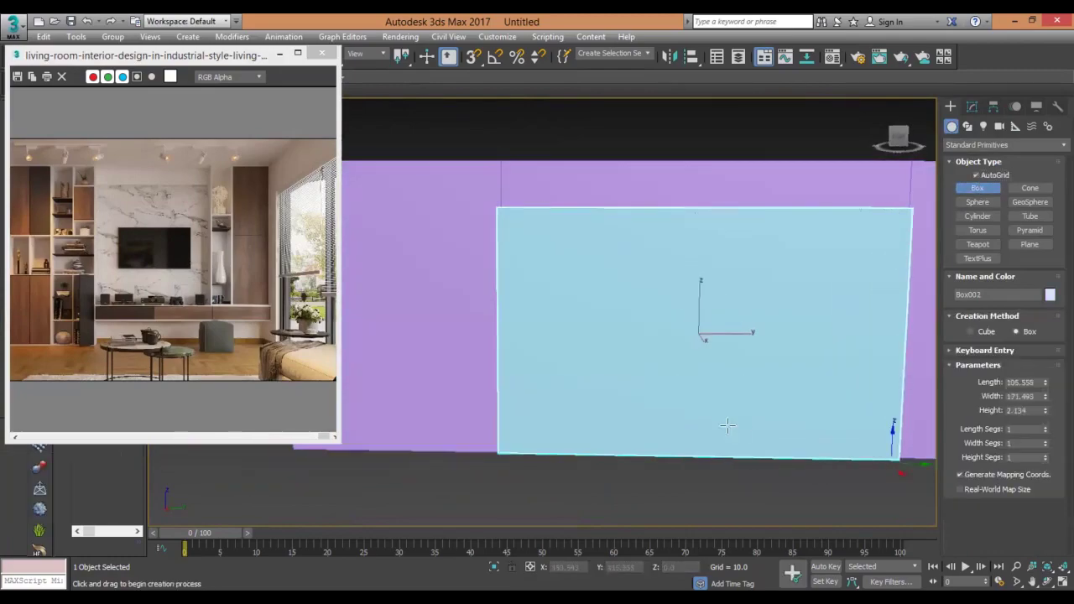
right_click(765, 335)
click(923, 556)
Inset the flat box's front polygon and delete it to form a frame, then draw a panel box inside.
mouse_move(510, 362)
alt+middle_down()
mouse_move(758, 364)
mouse_move(771, 407)
alt+middle_up()
key(4)
click(772, 407)
right_click(611, 364)
click(590, 370)
click(590, 359)
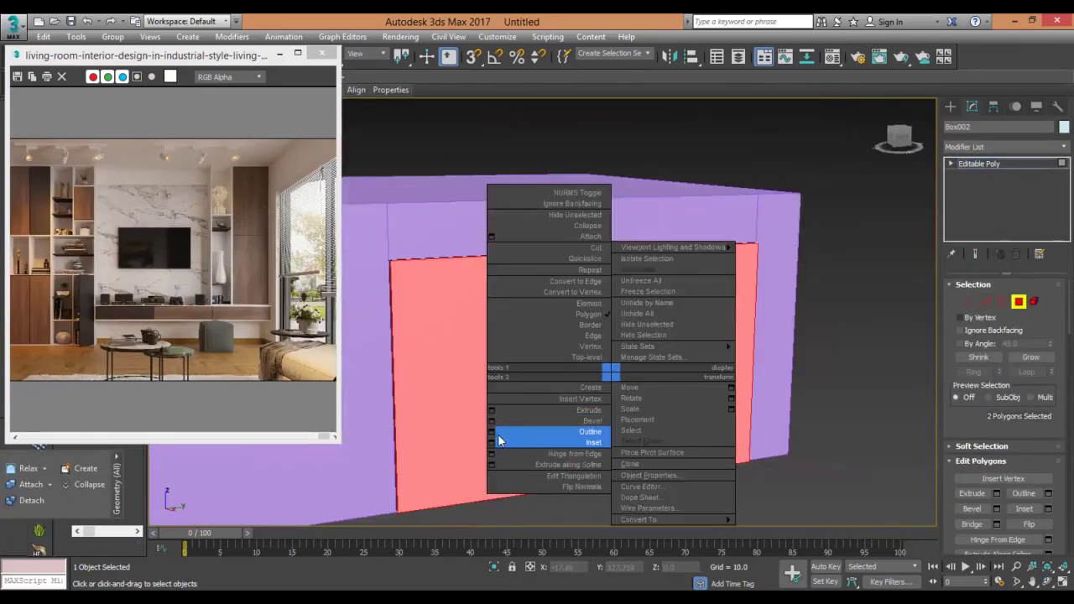
key(Delete)
alt+middle_drag(590, 359, 725, 416)
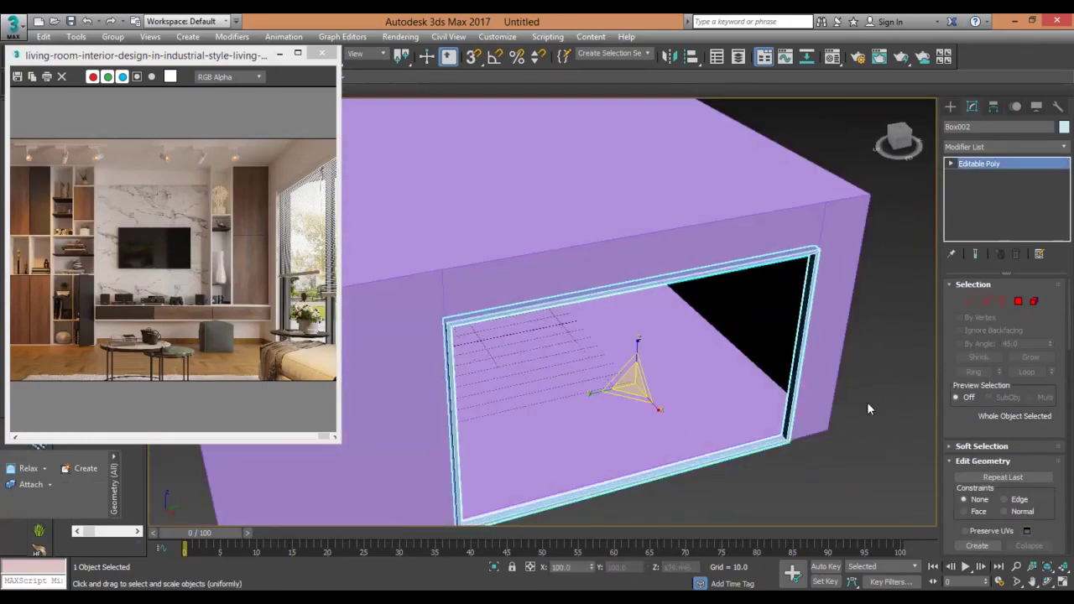
click(977, 188)
drag(531, 115, 637, 317)
Position the panel box at the frame's left edge, undoing a misplaced copy.
middle_drag(610, 432, 709, 520)
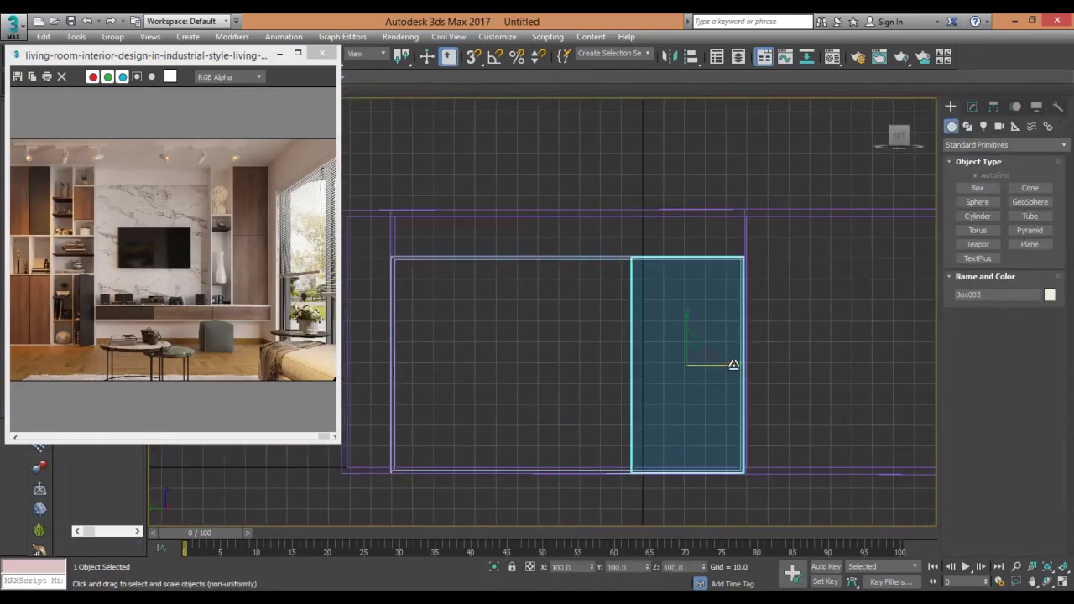
shift+drag(690, 372, 501, 372)
click(541, 364)
key(ctrl+z)
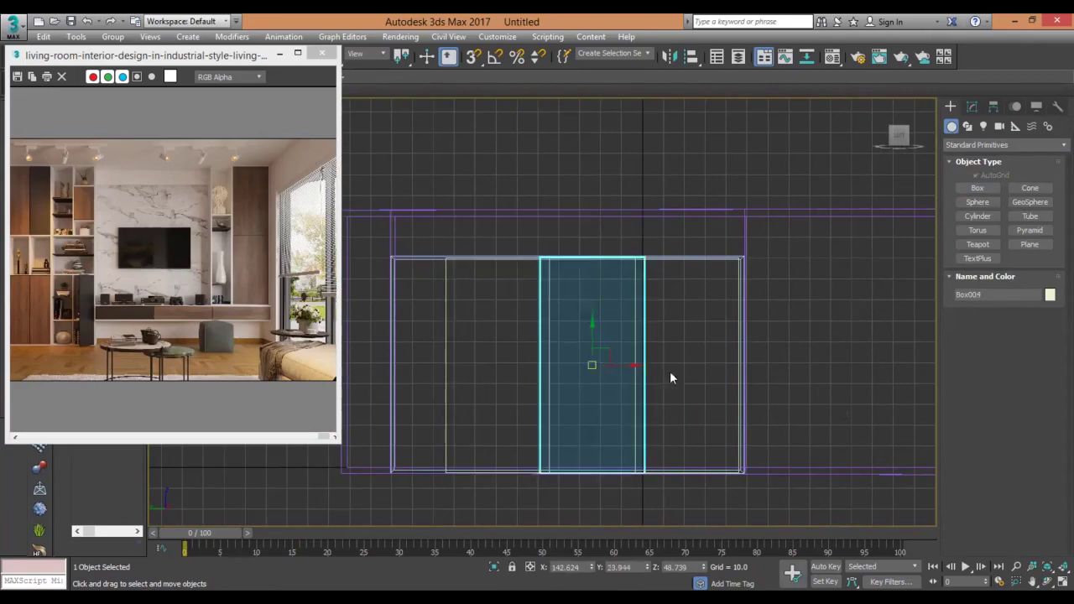
key(ctrl+z)
mouse_move(693, 364)
mouse_down()
mouse_move(574, 330)
mouse_move(464, 329)
mouse_up()
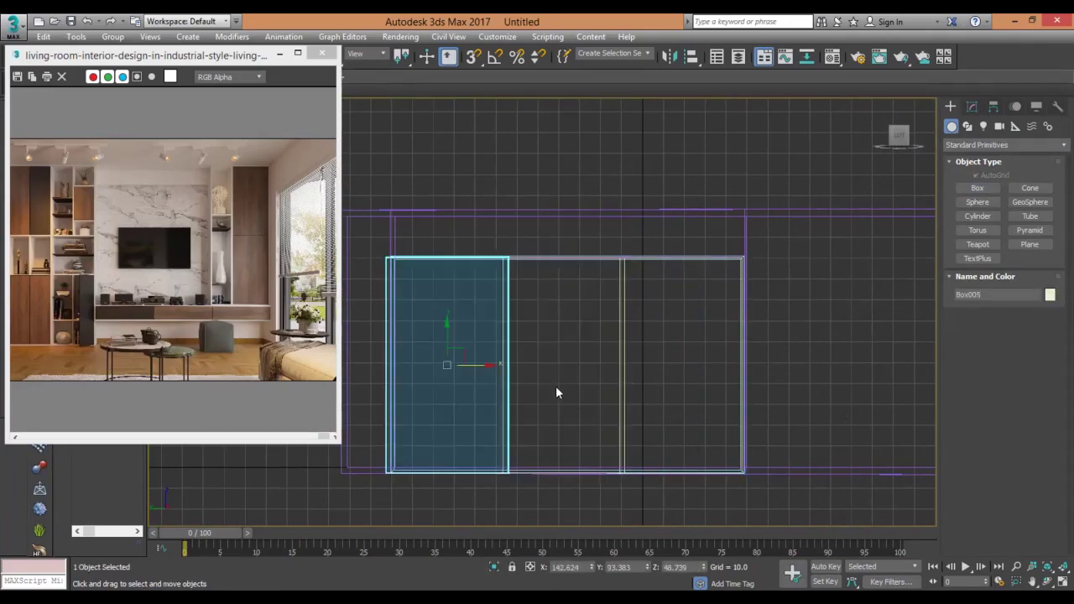
alt+middle_drag(556, 388, 721, 379)
Convert the panel to Editable Poly and extrude its front faces.
right_click(700, 319)
click(779, 445)
key(4)
click(730, 344)
alt+middle_drag(875, 338, 659, 376)
right_click(659, 377)
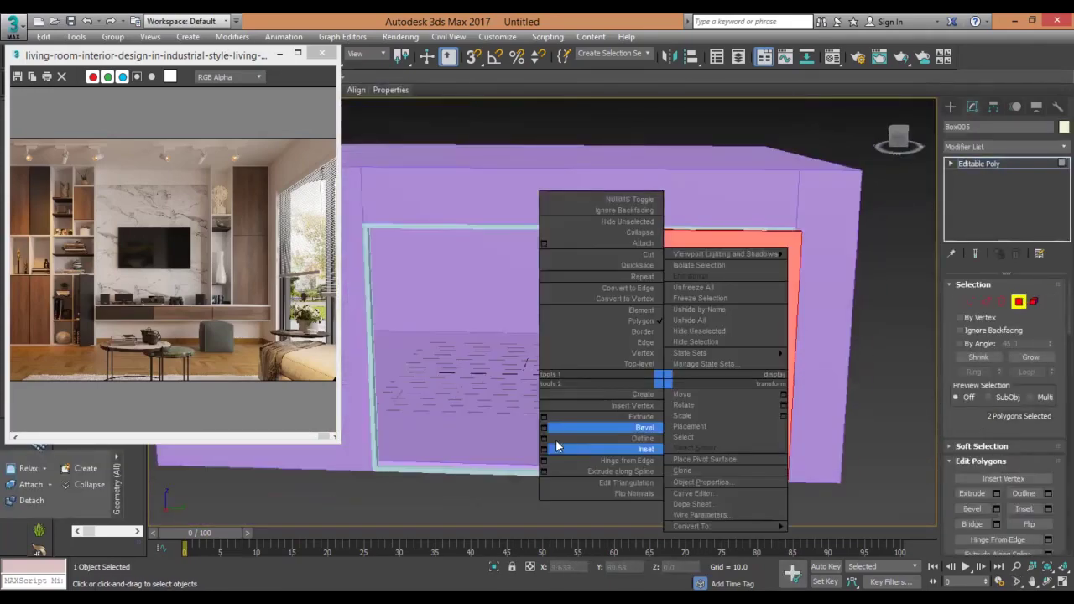
click(561, 444)
scroll(548, 360, up, 3)
click(549, 358)
key(t)
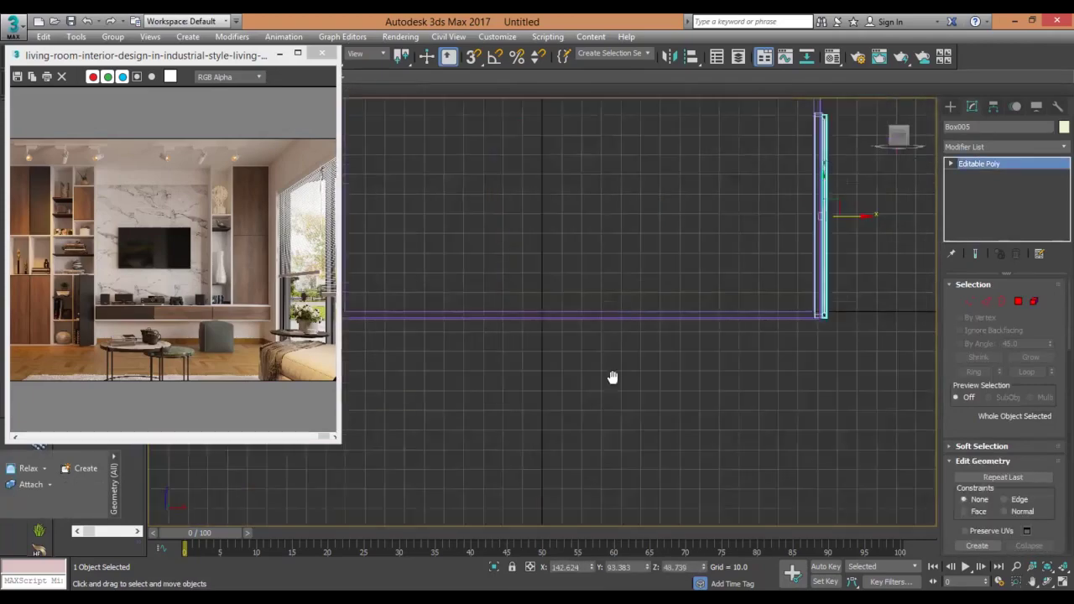
Shift-clone the thin panel sideways twice to fill the partition, then return to the perspective view.
scroll(844, 354, down, 3)
scroll(750, 300, up, 2)
scroll(682, 226, up, 2)
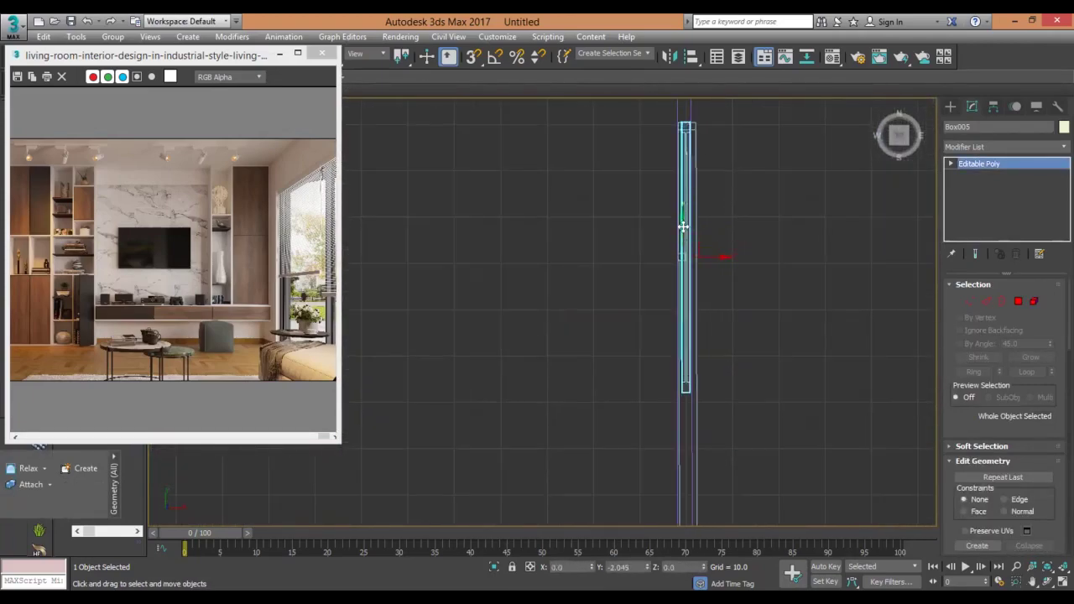
mouse_move(711, 260)
shift+mouse_down()
mouse_move(729, 259)
mouse_move(693, 241)
shift+mouse_up()
click(534, 364)
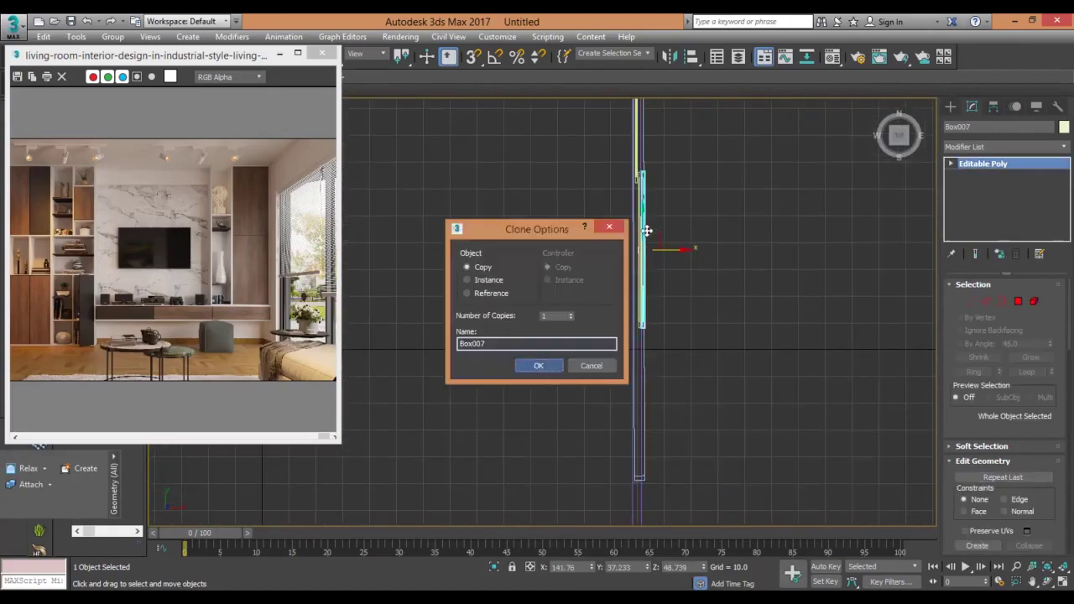
click(534, 364)
middle_drag(662, 252, 677, 389)
key(p)
alt+middle_drag(832, 360, 755, 336)
Draw a tall cabinet box on the room wall and scale it to fit.
click(659, 321)
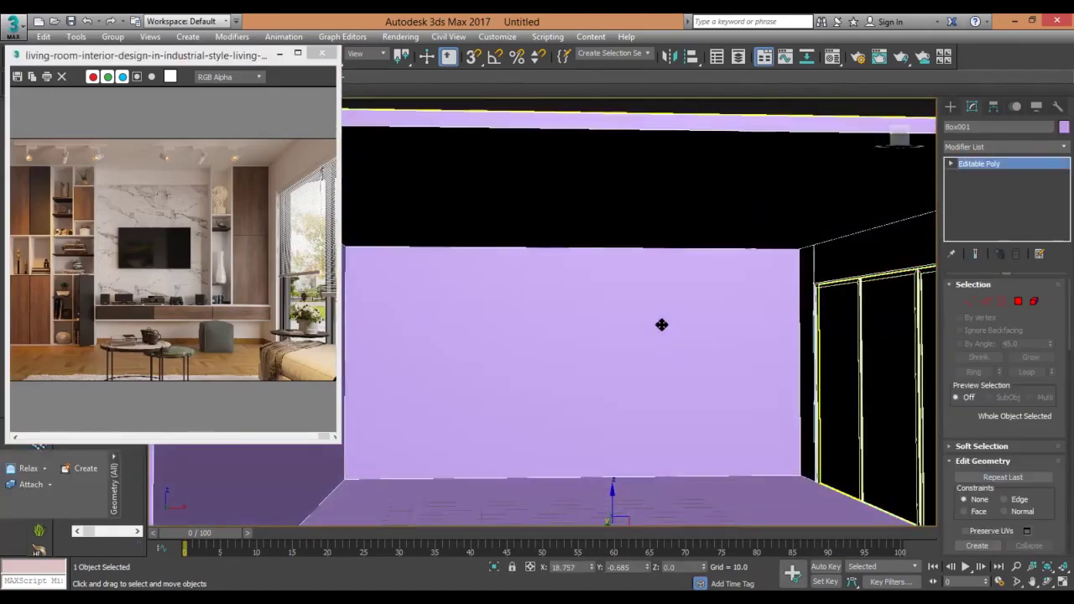
scroll(725, 272, up, 2)
drag(780, 237, 827, 343)
click(805, 252)
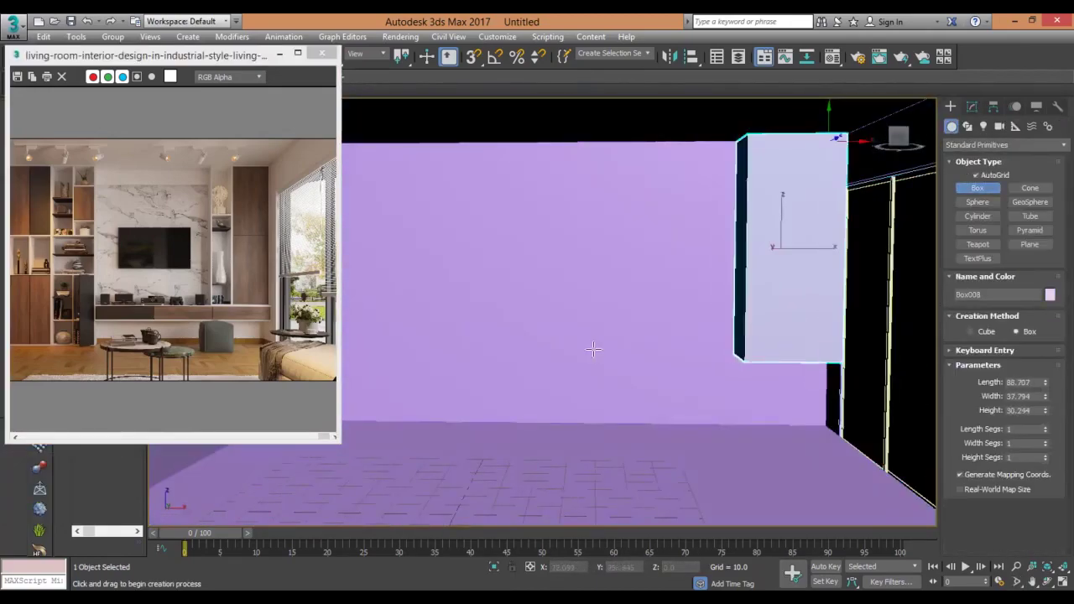
alt+middle_drag(805, 252, 767, 367)
key(r)
alt+middle_drag(793, 271, 796, 268)
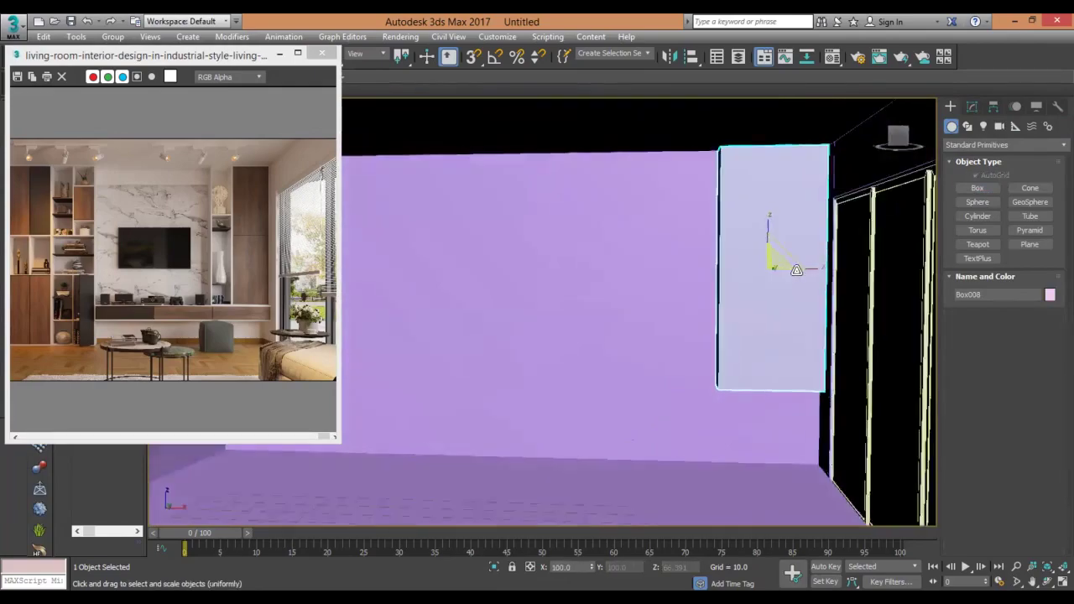
Convert the cabinet to Editable Poly and connect an edge ring with 3 segments into door panels.
right_click(797, 269)
click(986, 301)
double_click(777, 281)
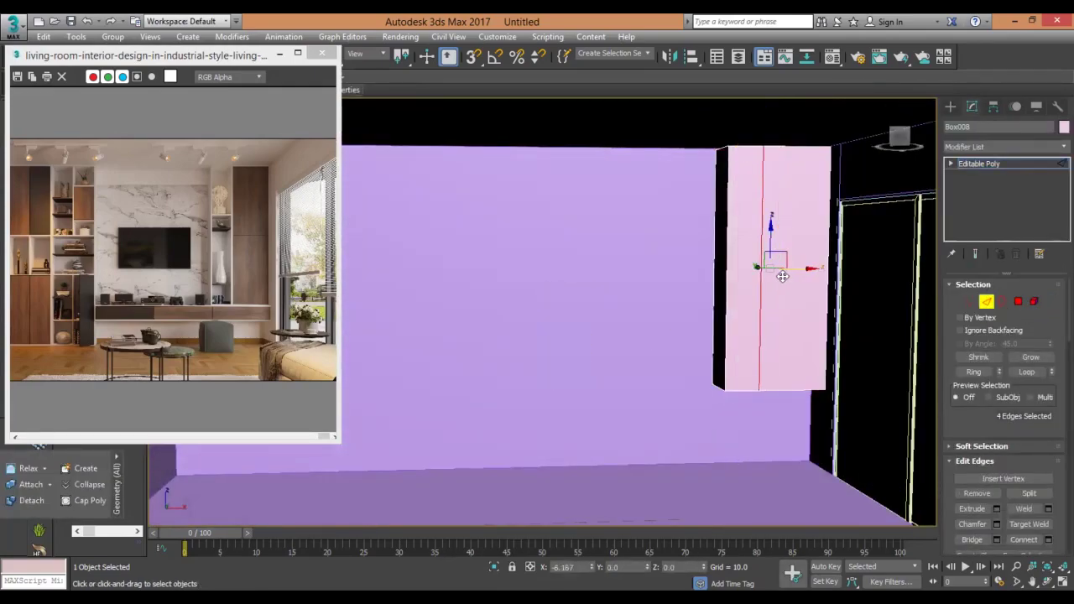
click(548, 376)
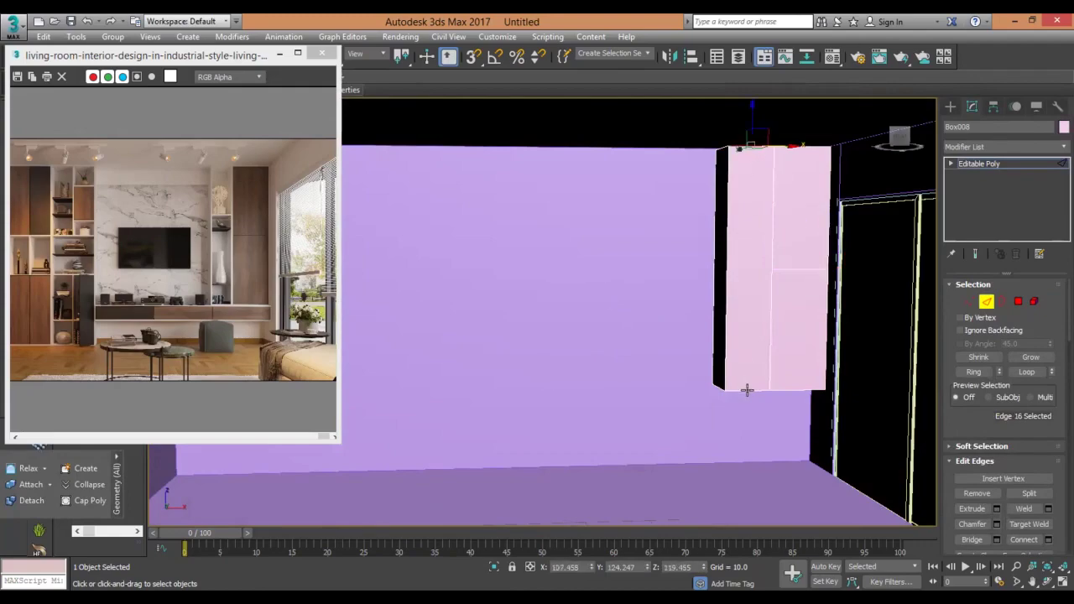
right_click(791, 294)
click(761, 292)
key(ctrl+shift+e)
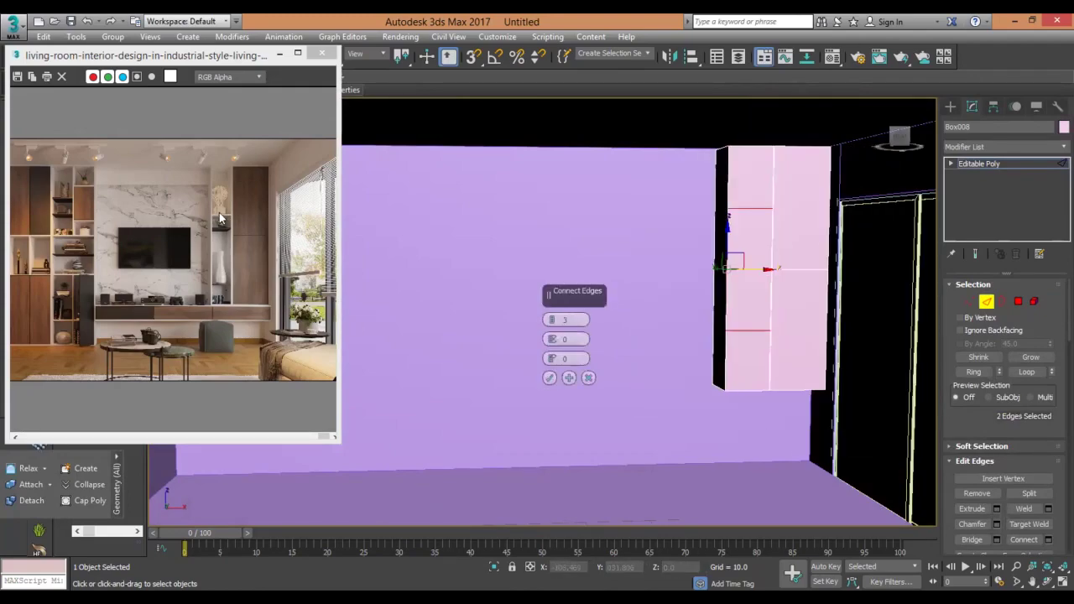
click(549, 377)
click(750, 191)
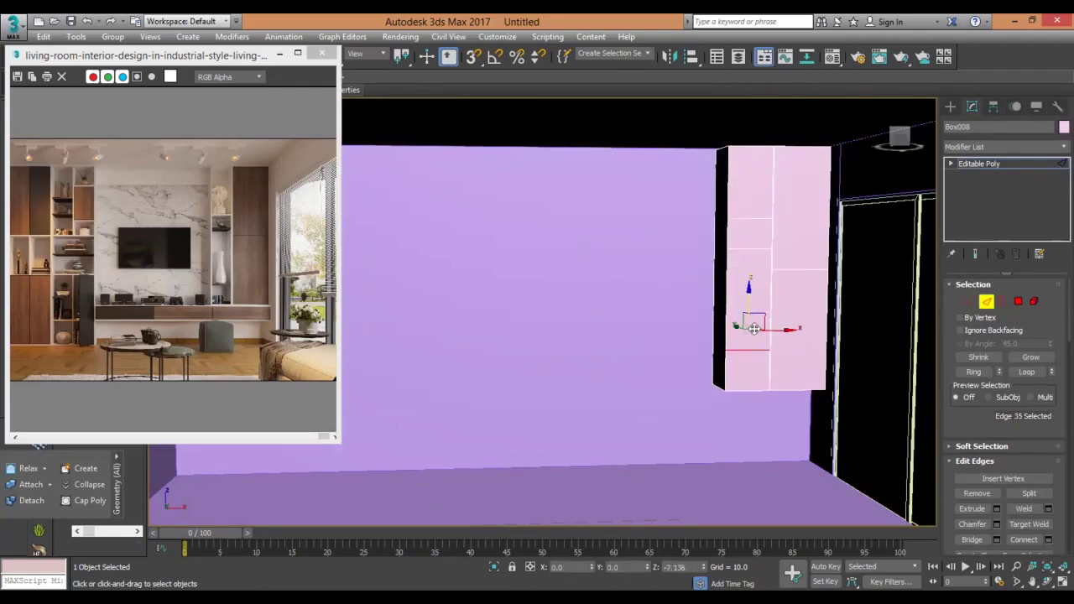
Extrude the cabinet's lower door panel into a low shelf.
key(4)
click(803, 378)
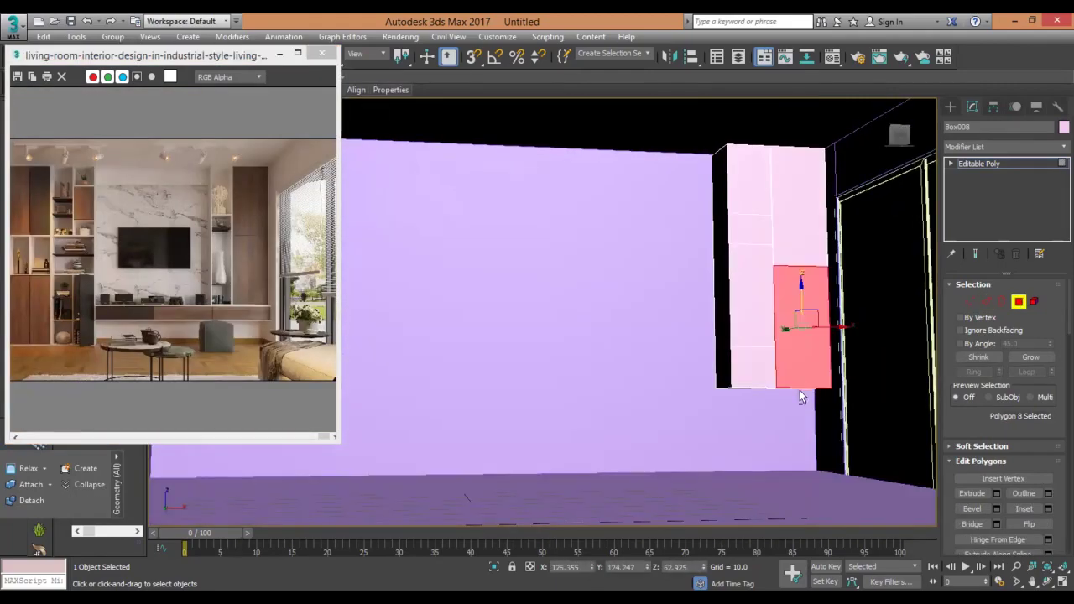
right_click(725, 352)
click(606, 390)
right_click(720, 331)
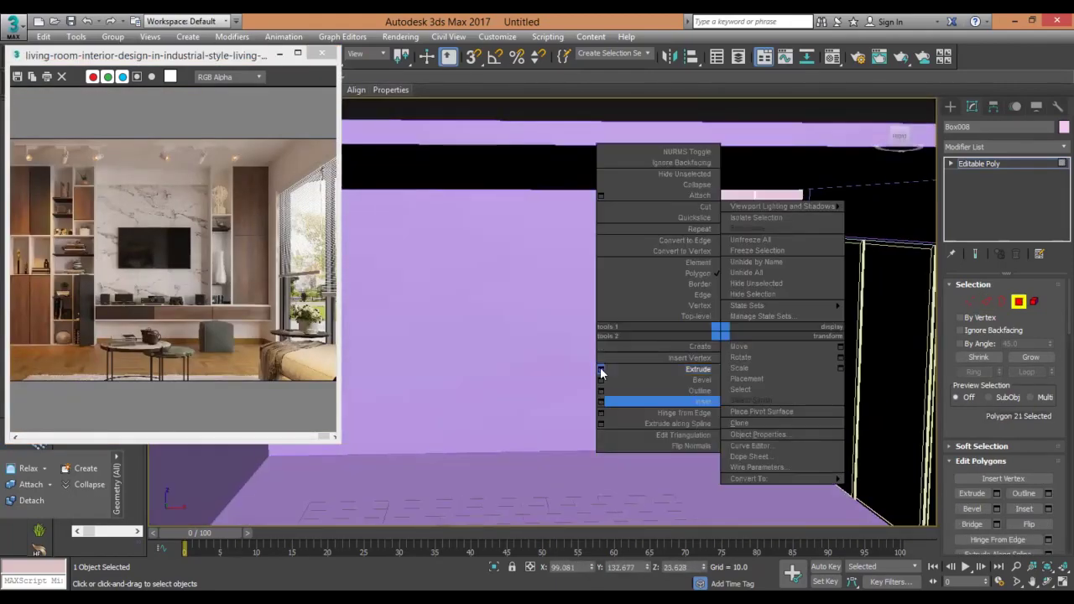
click(600, 374)
click(557, 342)
Inset the left column compartment faces by polygon.
click(968, 301)
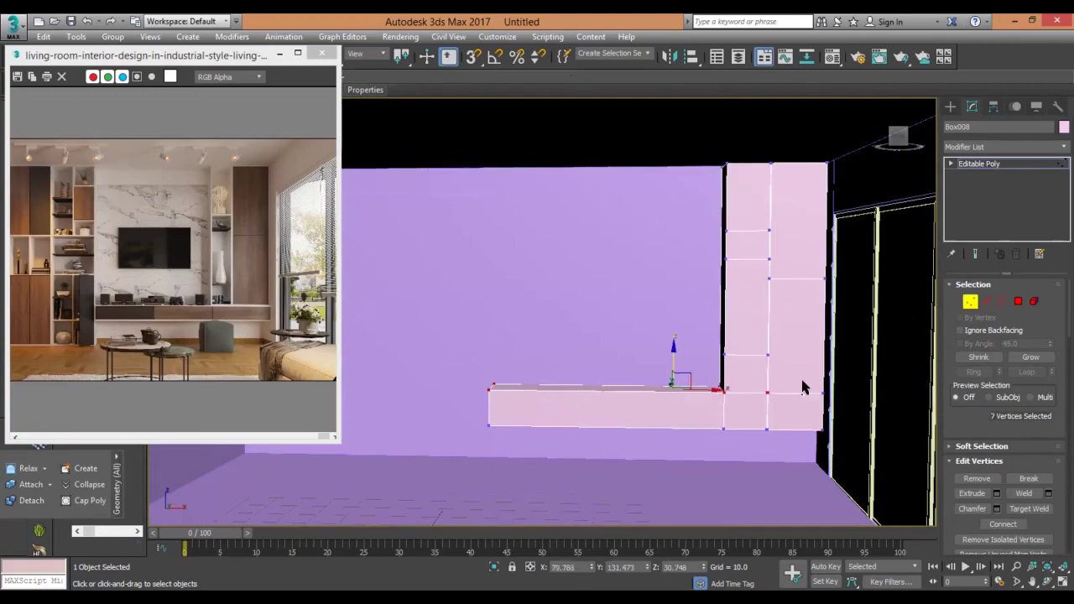
key(4)
click(749, 193)
ctrl+click(749, 319)
right_click(798, 324)
click(690, 391)
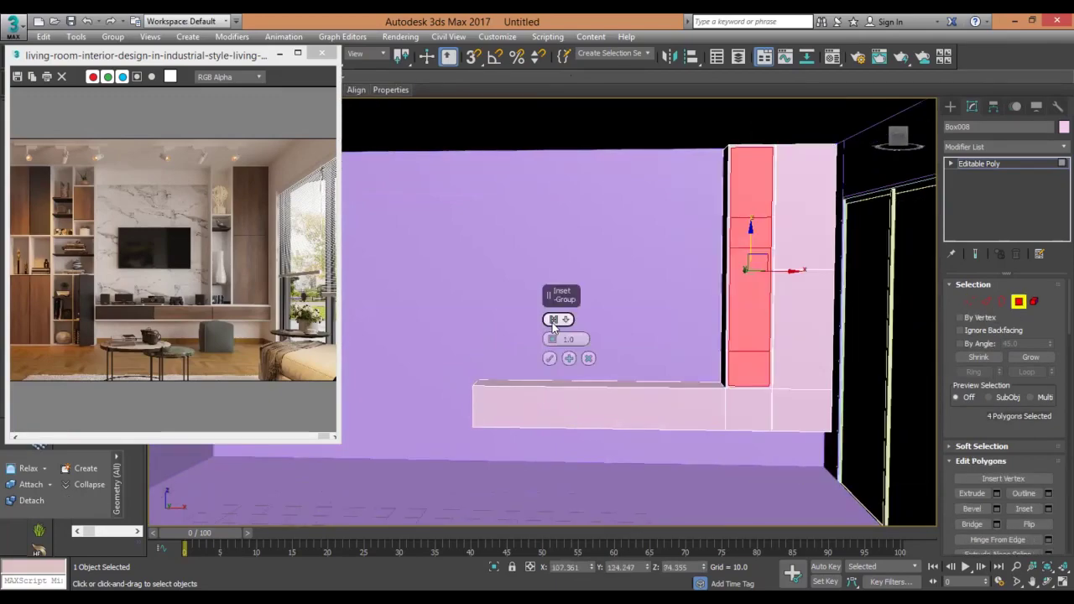
click(553, 320)
click(550, 358)
Inset the right column compartments and extrude them inward.
right_click(719, 243)
click(612, 310)
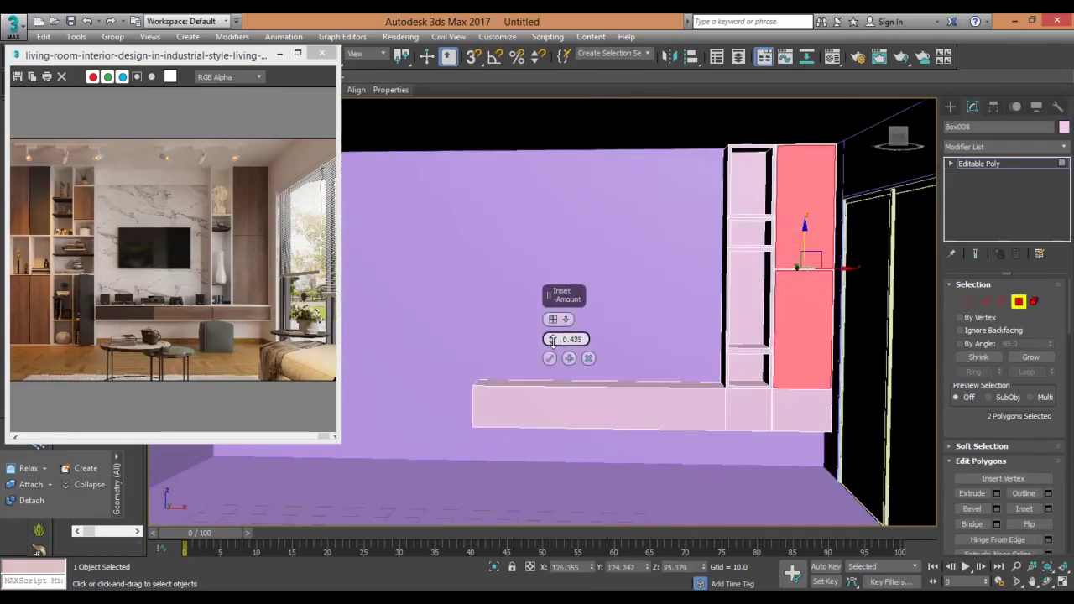
right_click(564, 294)
click(571, 238)
click(550, 358)
Split the long base box with a connected vertical edge and extrude one of its edges.
alt+middle_drag(549, 358, 740, 378)
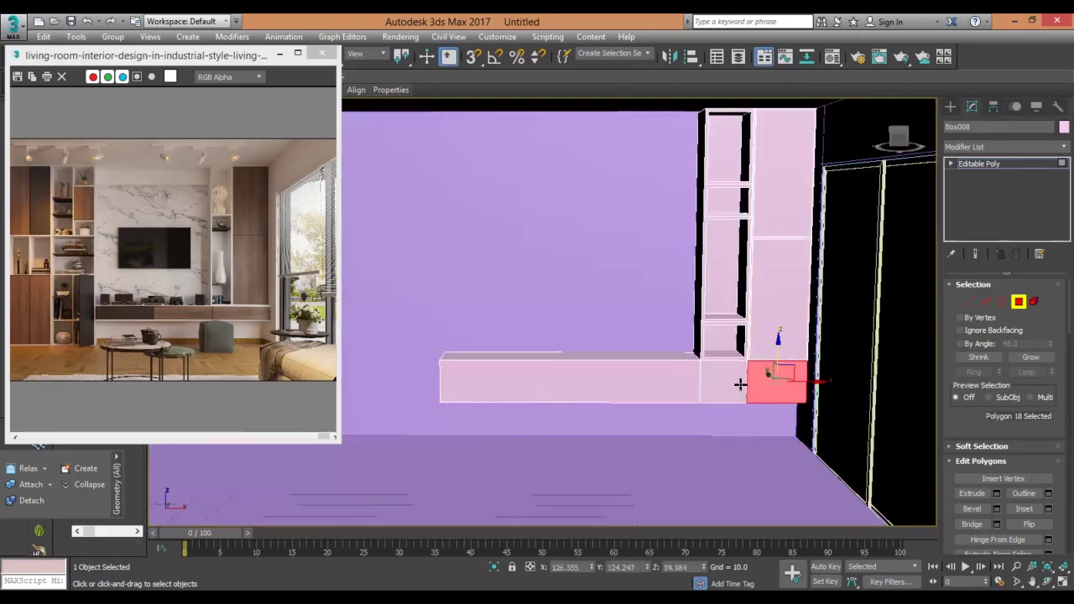
click(657, 383)
key(2)
right_click(582, 392)
click(621, 411)
click(568, 376)
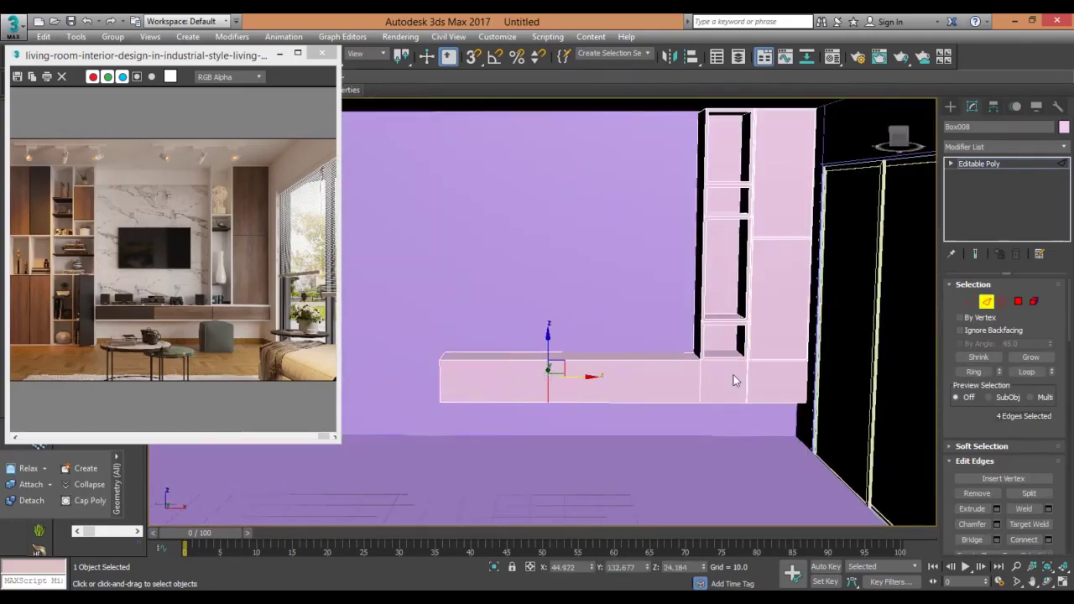
click(700, 369)
right_click(733, 352)
click(727, 296)
scroll(681, 372, up, 3)
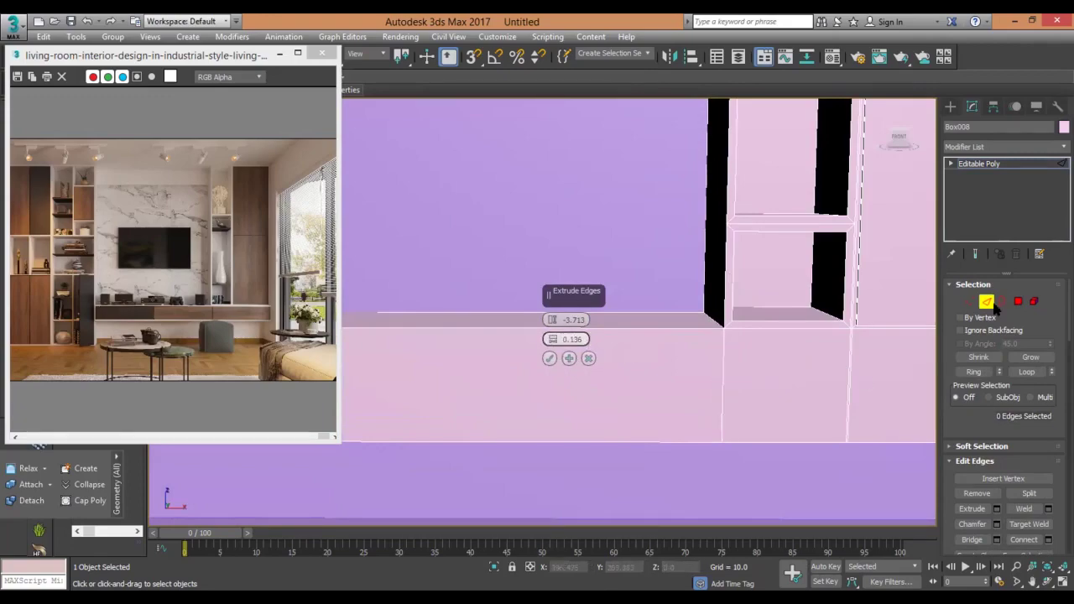
Select the base box's two end polygons and then the shelf vertices.
right_click(743, 336)
click(721, 278)
ctrl+click(457, 379)
right_click(606, 321)
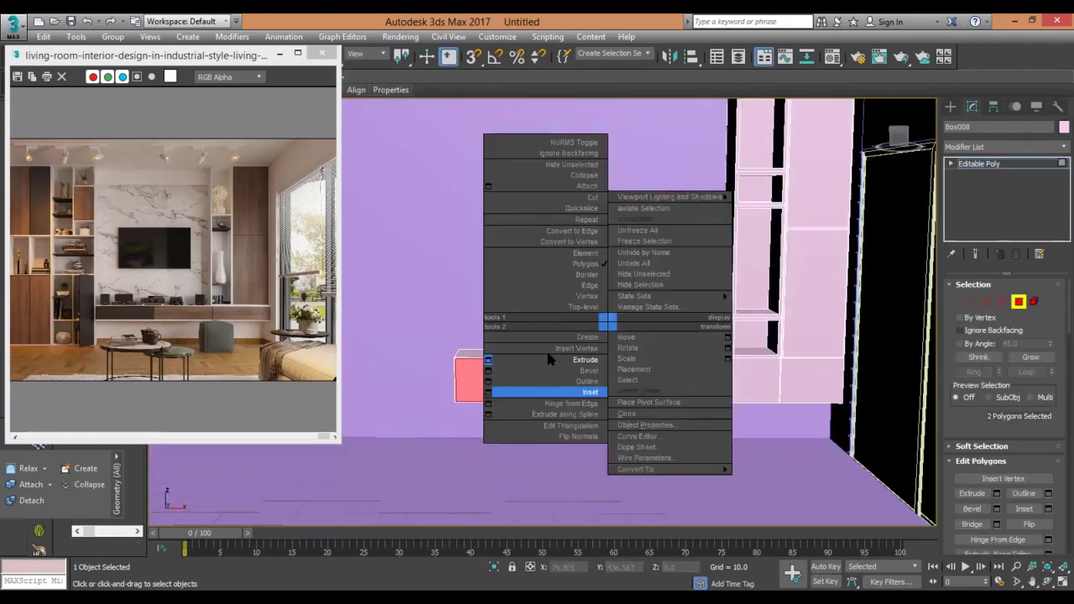
click(587, 296)
scroll(654, 335, up, 4)
drag(433, 173, 870, 251)
scroll(495, 285, down, 1)
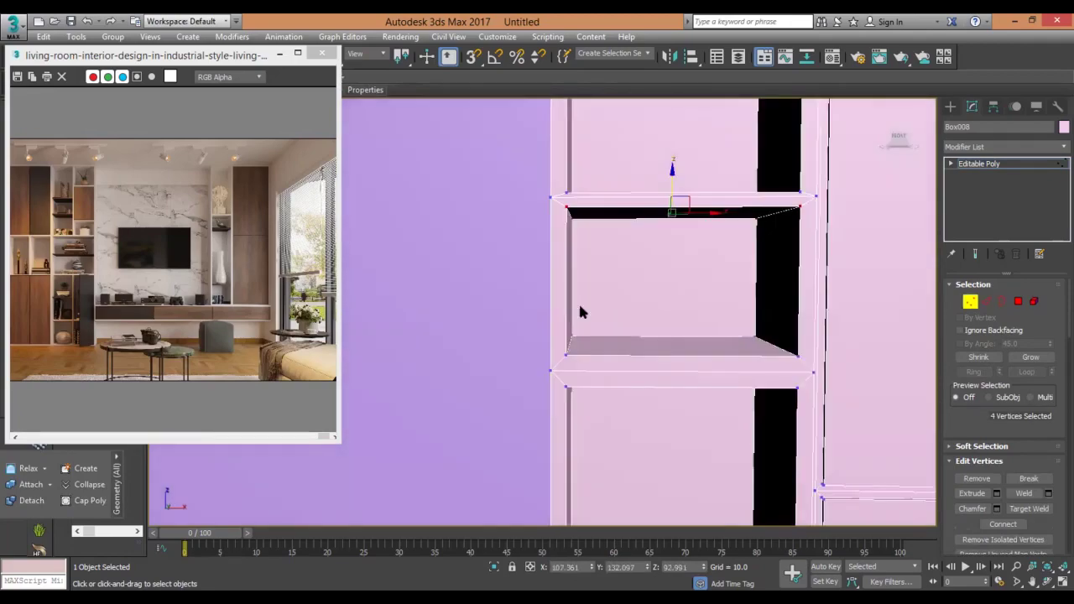
scroll(752, 355, down, 3)
scroll(751, 355, up, 3)
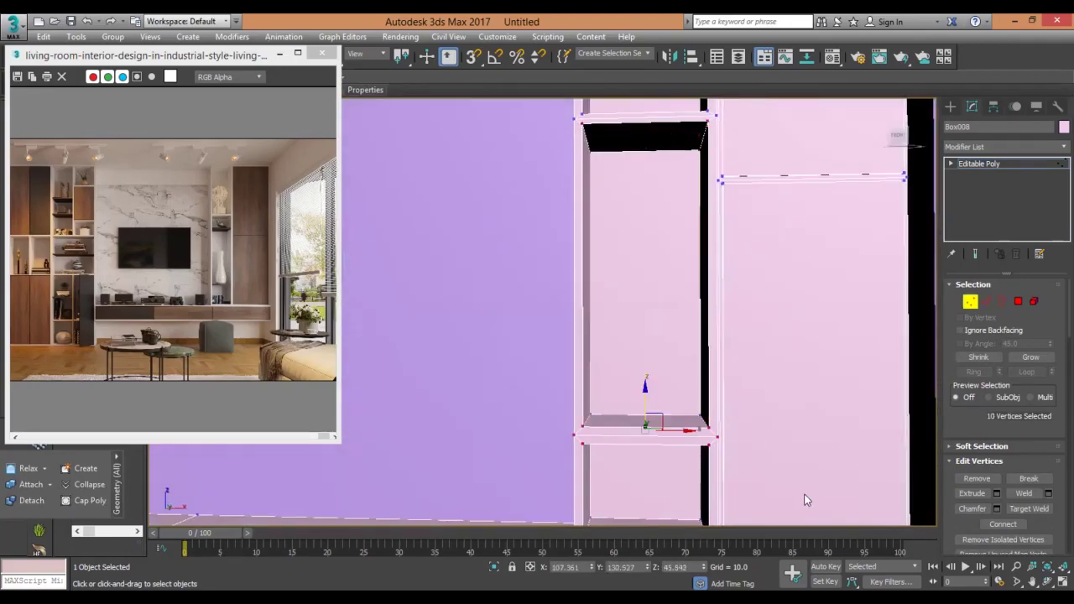
scroll(653, 401, down, 3)
scroll(582, 330, down, 2)
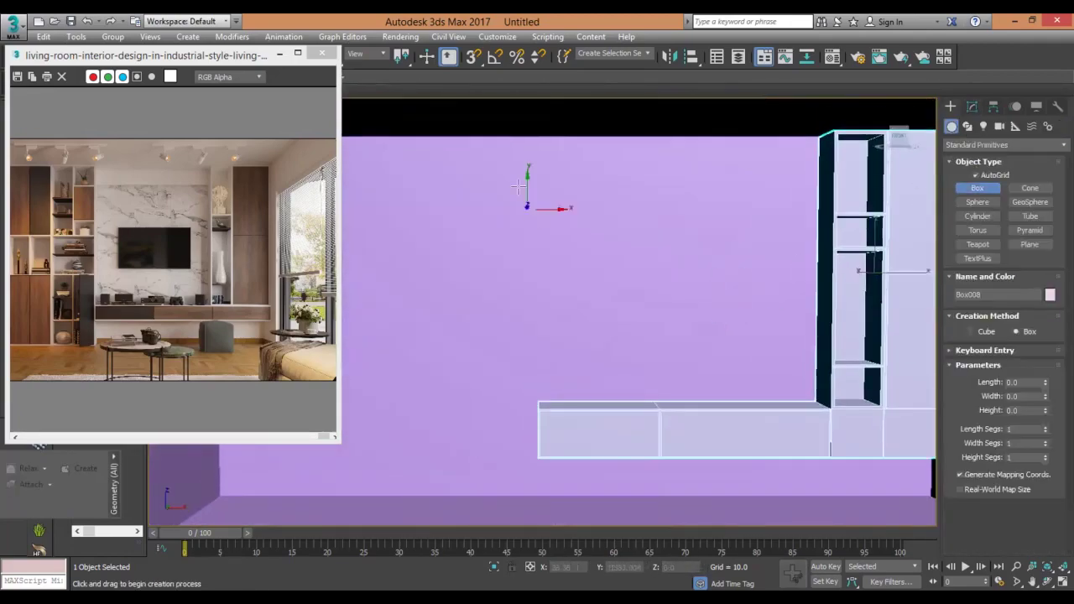
Create the TV screen box on the cream wall panel and scale it.
drag(524, 142, 829, 447)
right_click(829, 447)
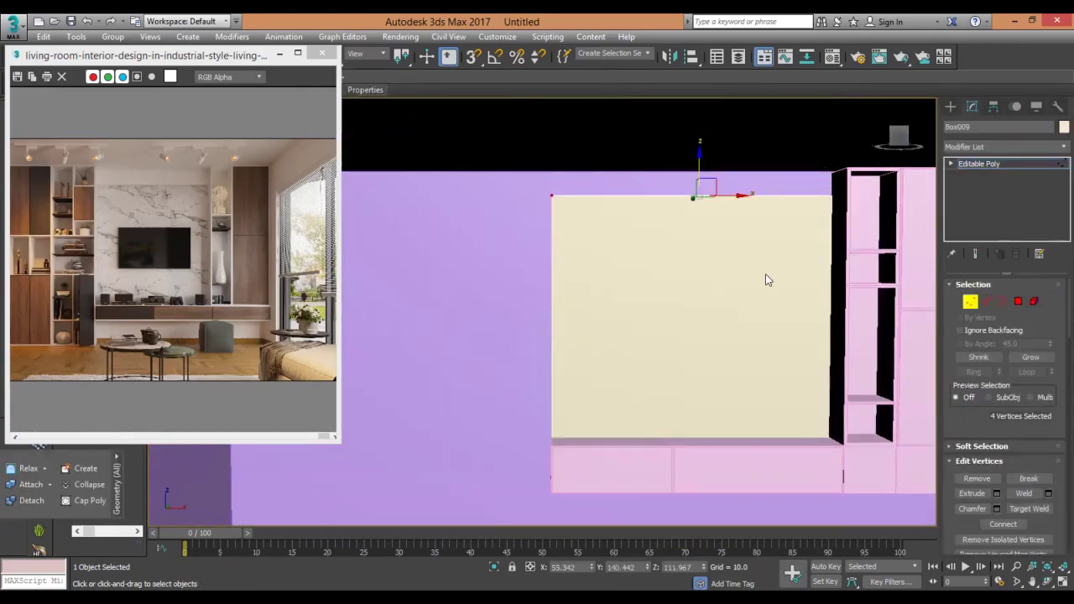
scroll(767, 278, up, 2)
drag(612, 274, 828, 377)
click(810, 383)
right_click(810, 384)
click(851, 444)
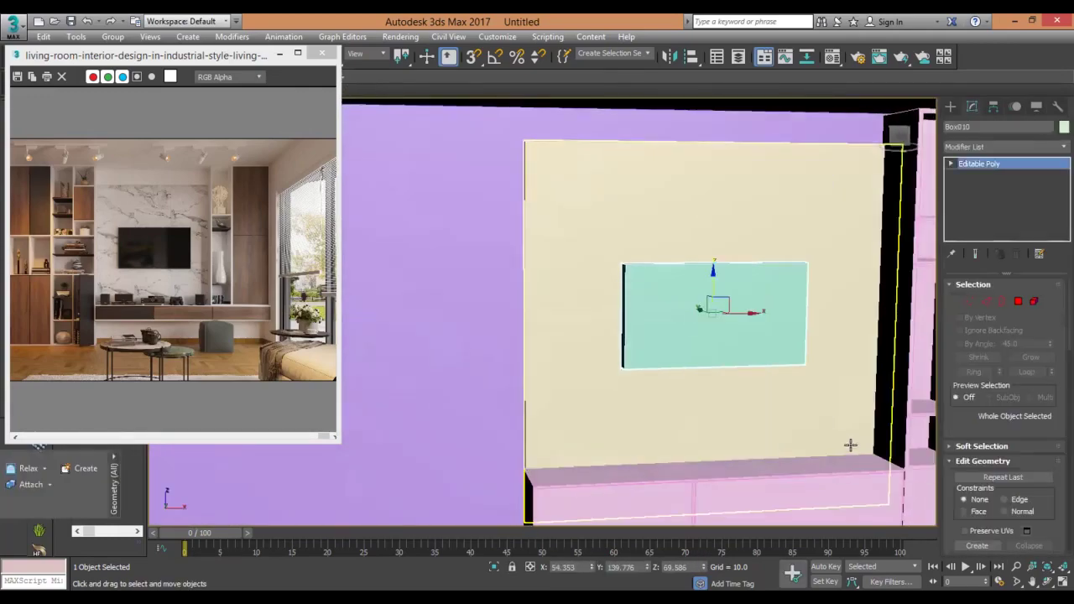
key(r)
Extrude the TV box's screen face inward, then draw a tall box left of the TV wall.
right_click(675, 313)
click(663, 335)
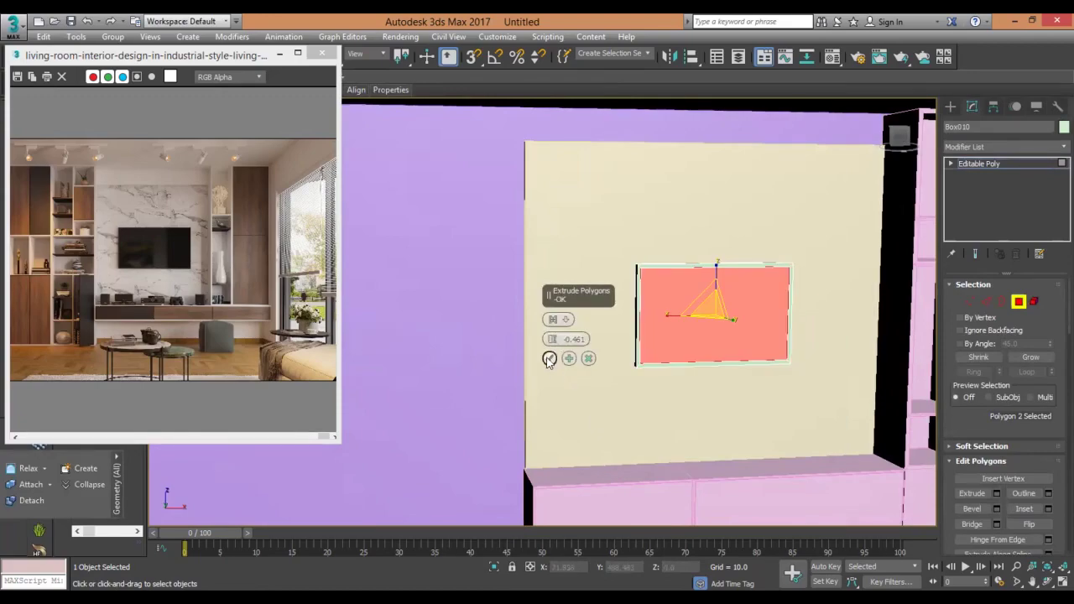
click(548, 359)
scroll(836, 338, down, 2)
scroll(699, 271, down, 2)
scroll(613, 288, down, 2)
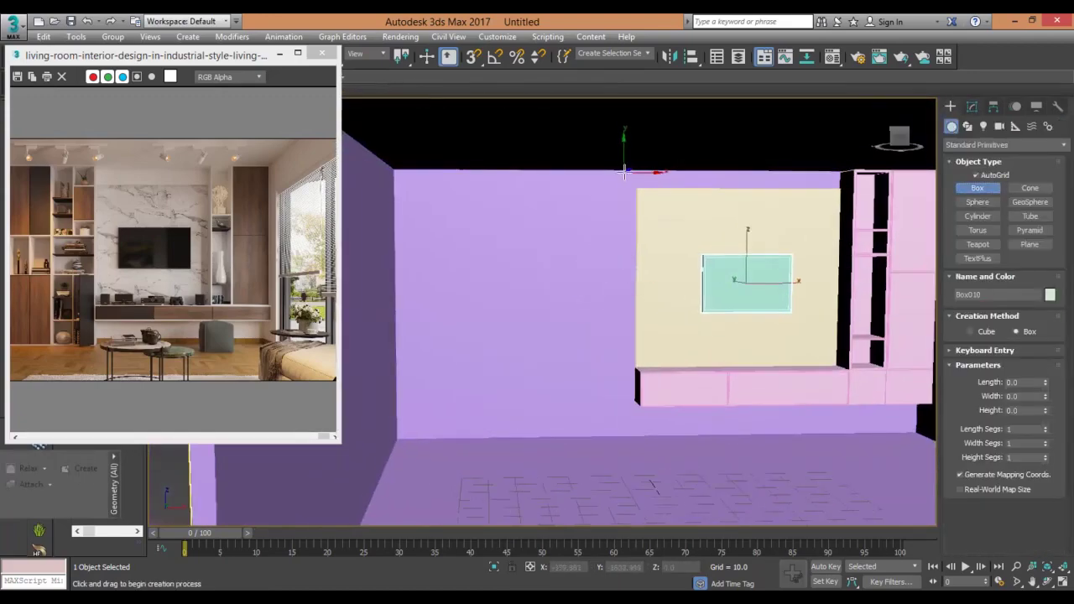
drag(624, 172, 475, 434)
Convert the tall teal box Box011 to an Editable Poly.
alt+middle_drag(503, 336, 451, 340)
right_click(452, 340)
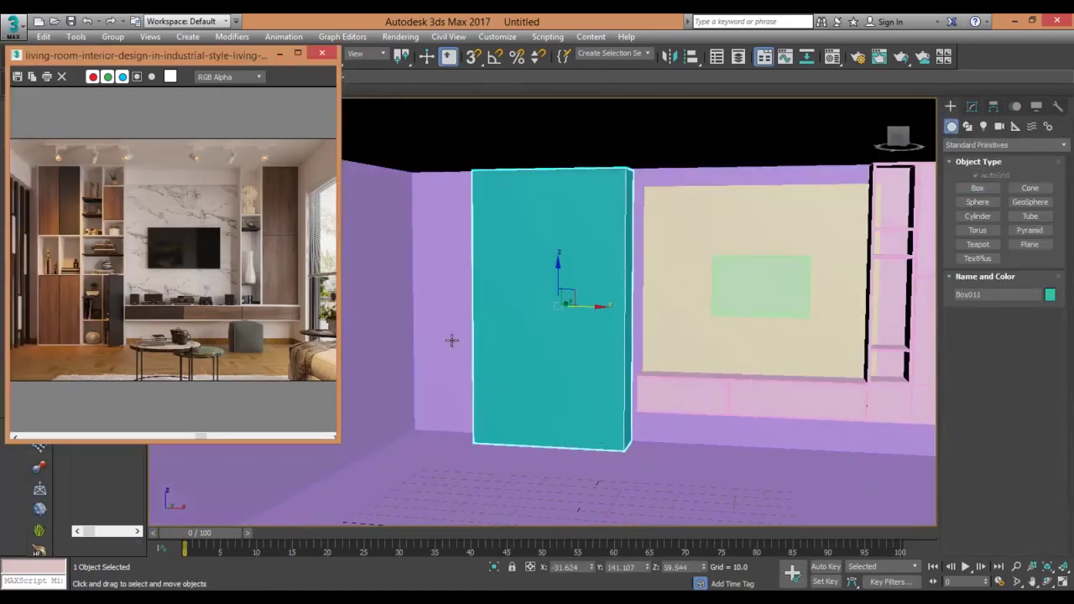
right_click(532, 285)
click(705, 451)
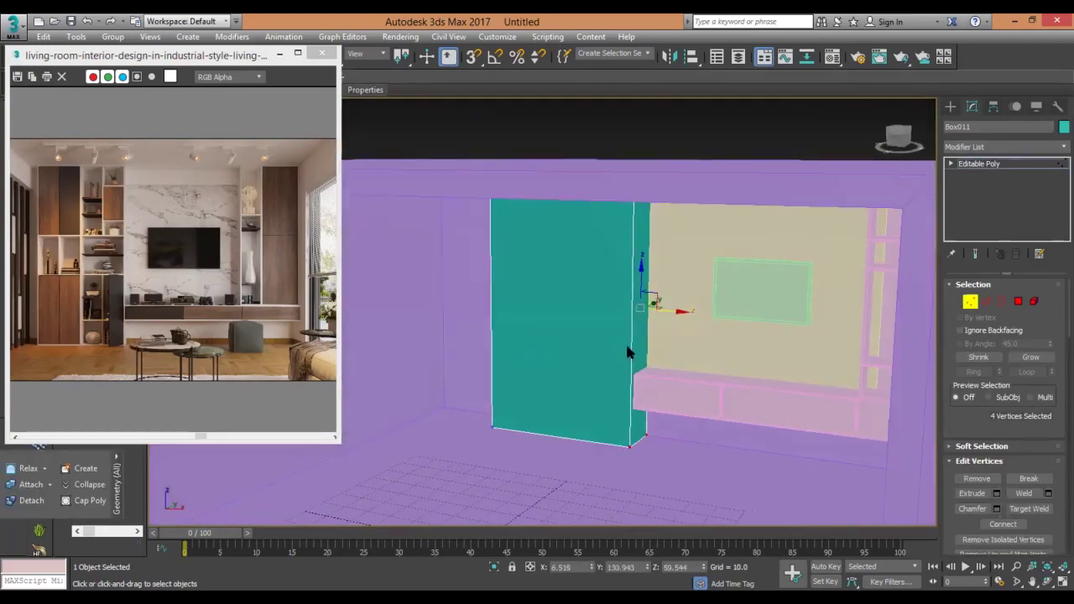
Switch Box011 to Edge sub-object mode and view the panel face-on down to the floor.
key(1)
key(r)
scroll(629, 385, up, 3)
key(2)
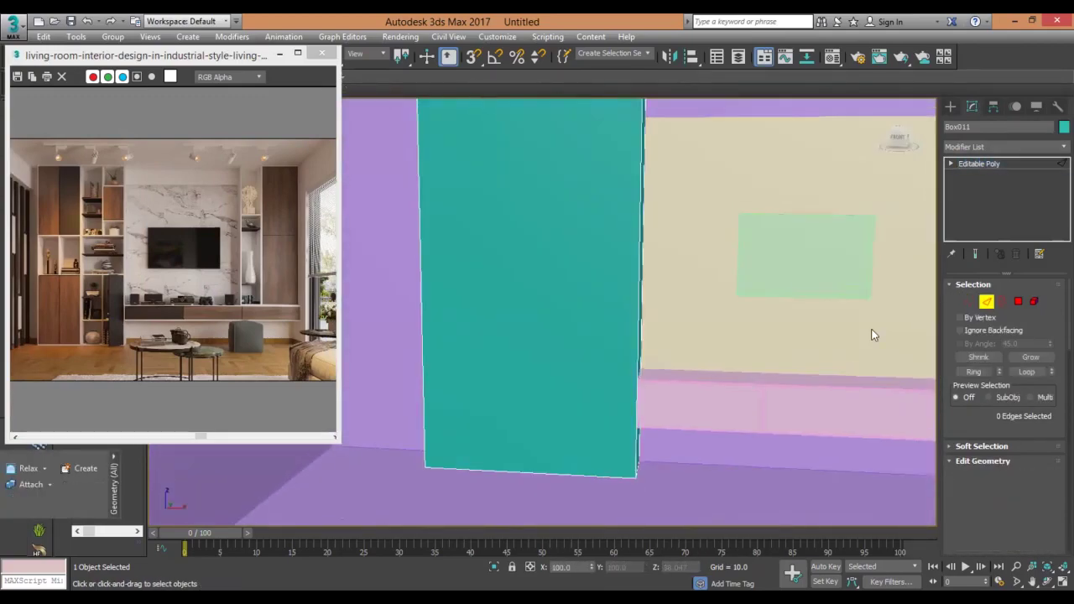
middle_drag(537, 342, 550, 407)
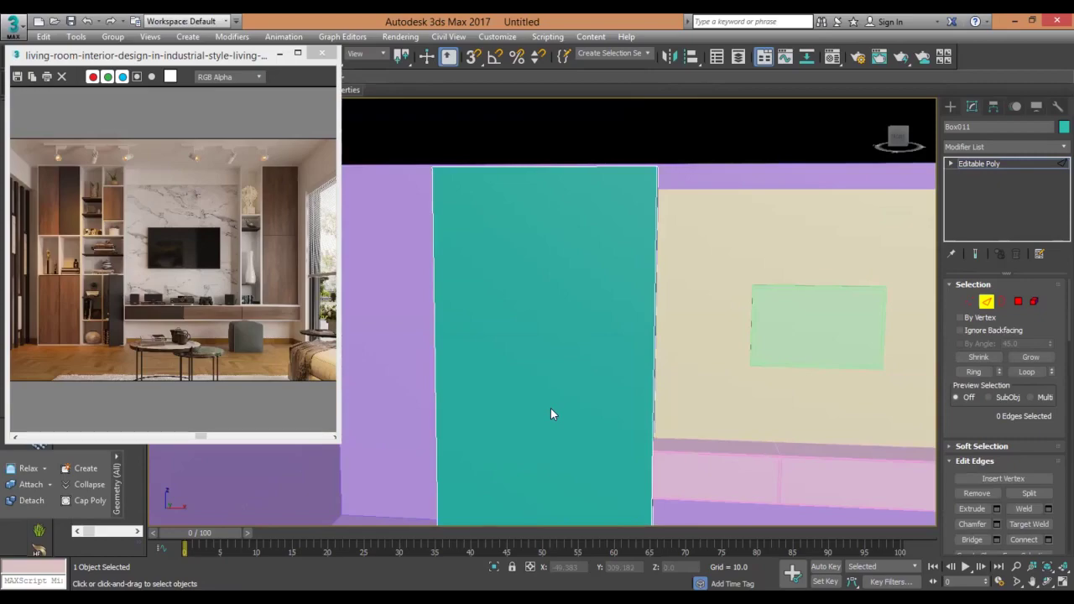
alt+middle_drag(445, 259, 446, 239)
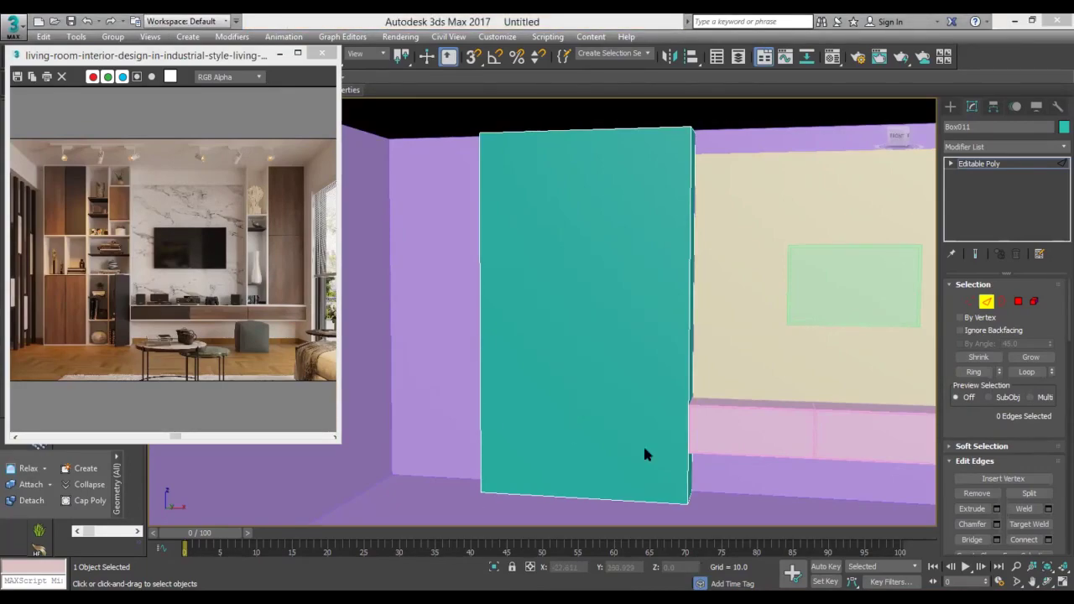
Connect the panel's top and bottom edges to split it with a vertical edge.
alt+middle_drag(644, 453, 617, 497)
click(617, 501)
key(alt+r)
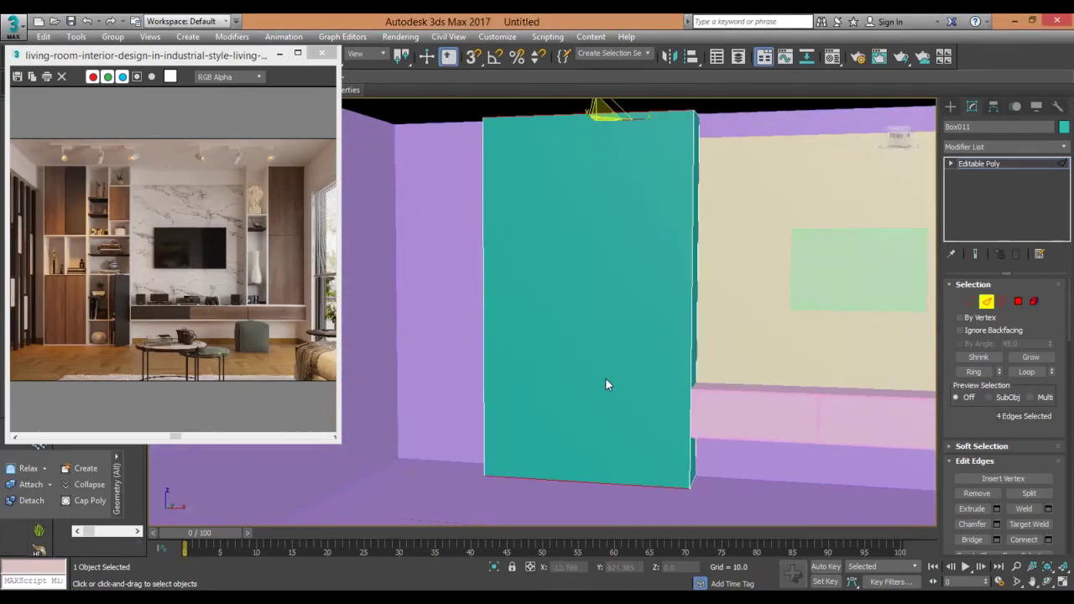
right_click(755, 298)
click(713, 312)
click(548, 378)
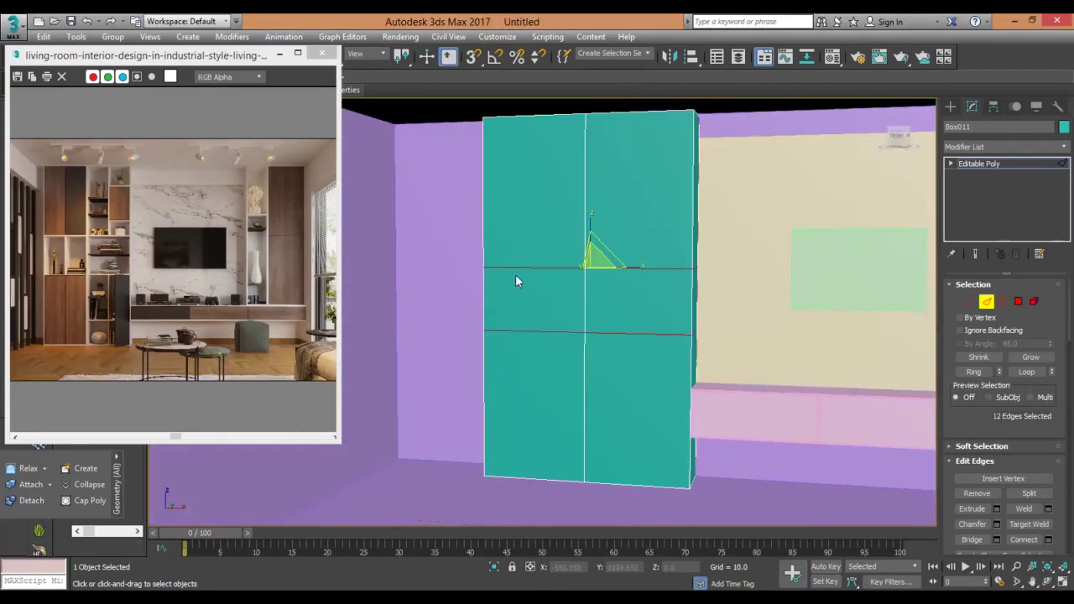
Add a short vertical edge between sections and select a horizontal edge.
right_click(551, 280)
click(621, 352)
click(587, 300)
right_click(638, 319)
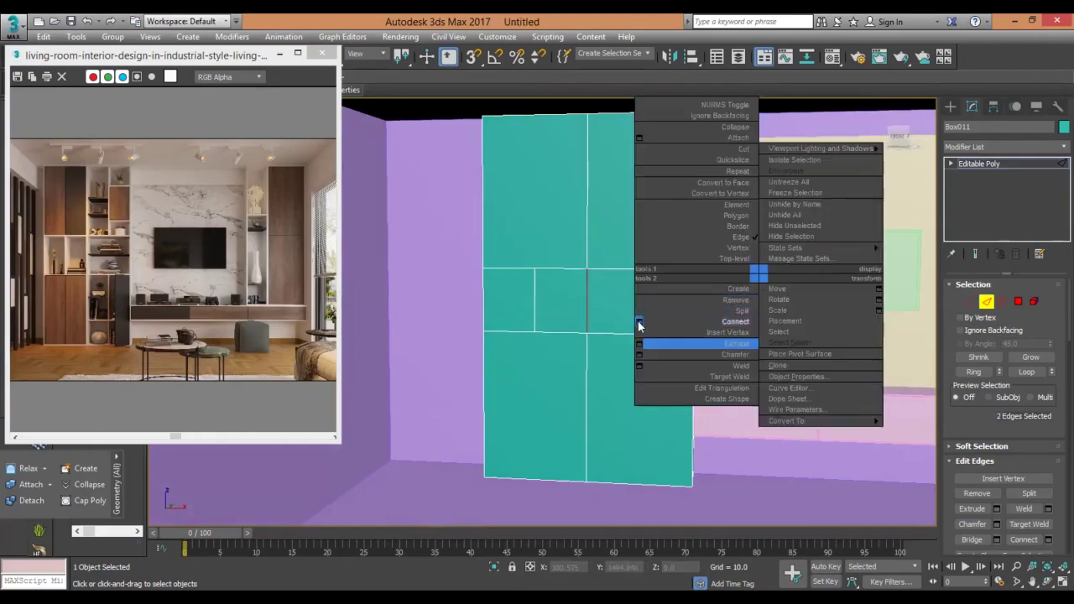
click(663, 343)
middle_drag(617, 147, 609, 176)
Split the upper-right section with a new connecting vertical edge.
key(ctrl+shift+e)
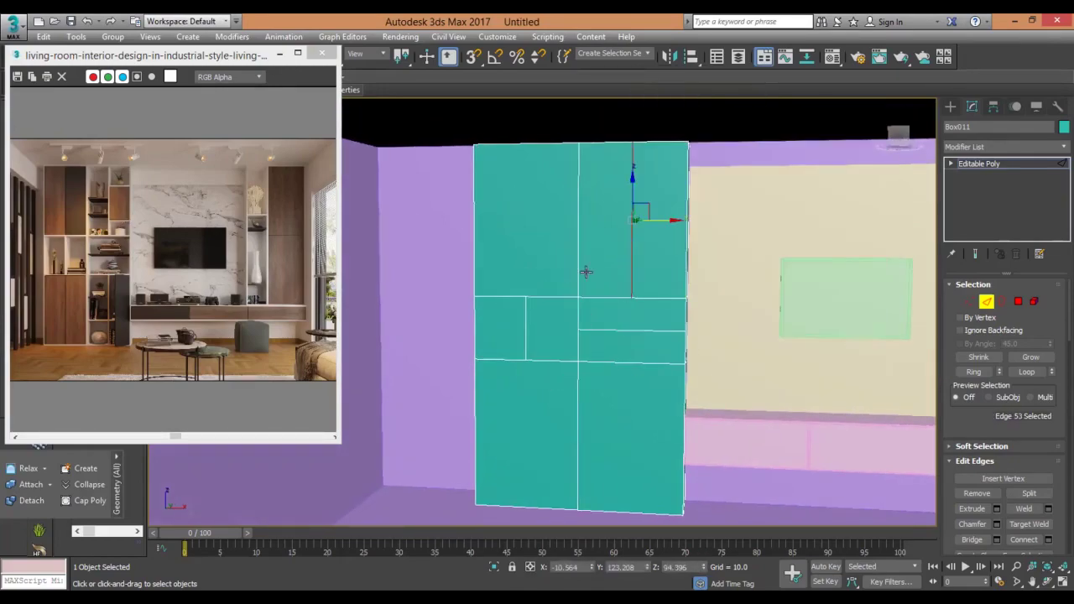
right_click(688, 243)
click(637, 319)
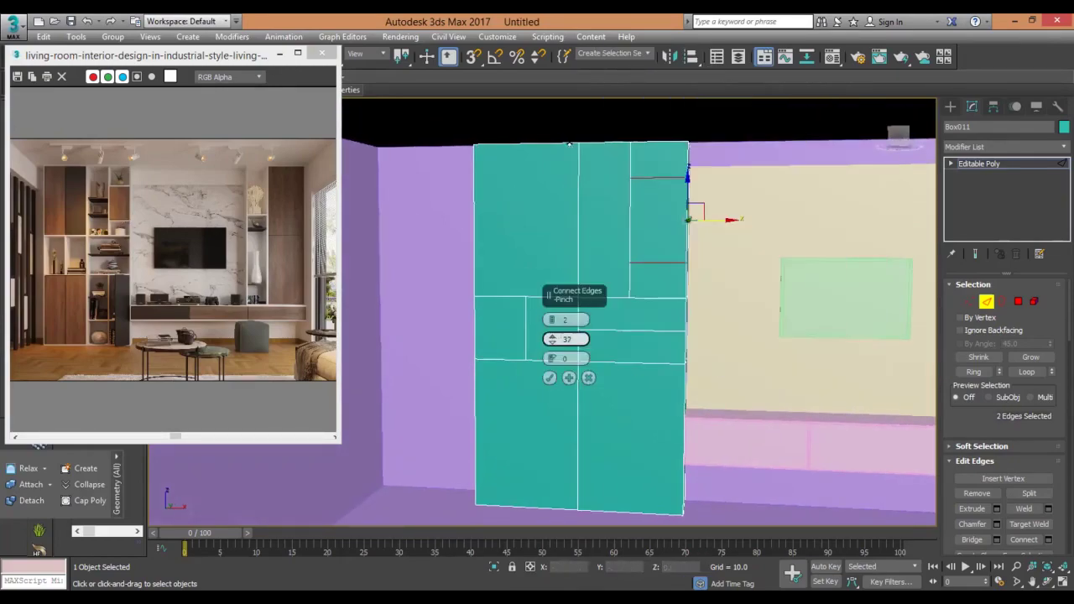
click(548, 378)
right_click(671, 218)
click(613, 274)
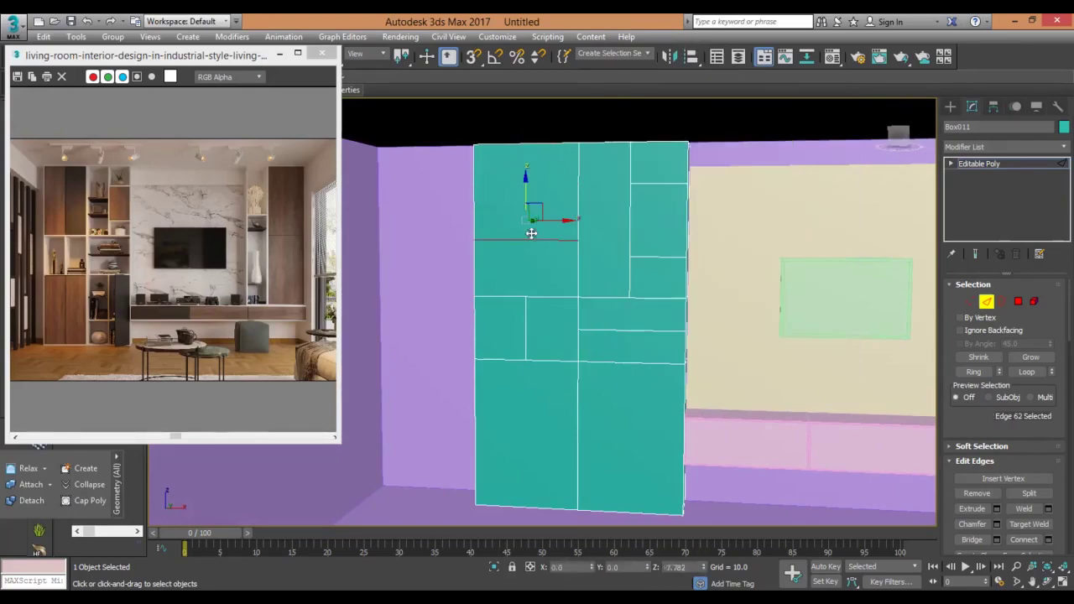
Add a vertical edge in the upper section and a horizontal edge joining two verticals.
right_click(589, 186)
click(534, 241)
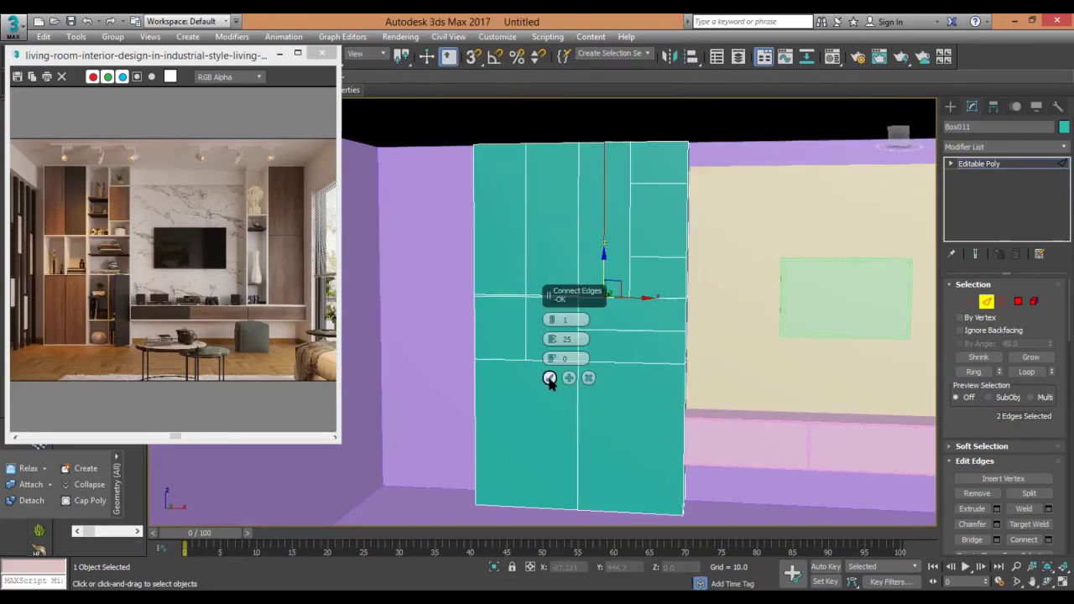
click(551, 376)
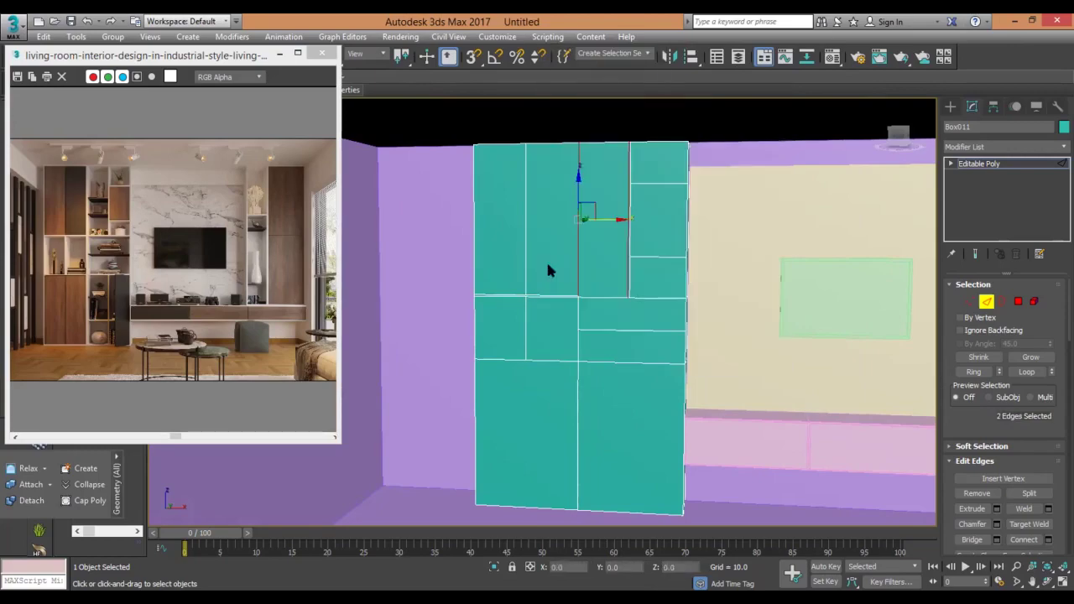
click(583, 376)
scroll(570, 277, up, 2)
scroll(587, 251, down, 1)
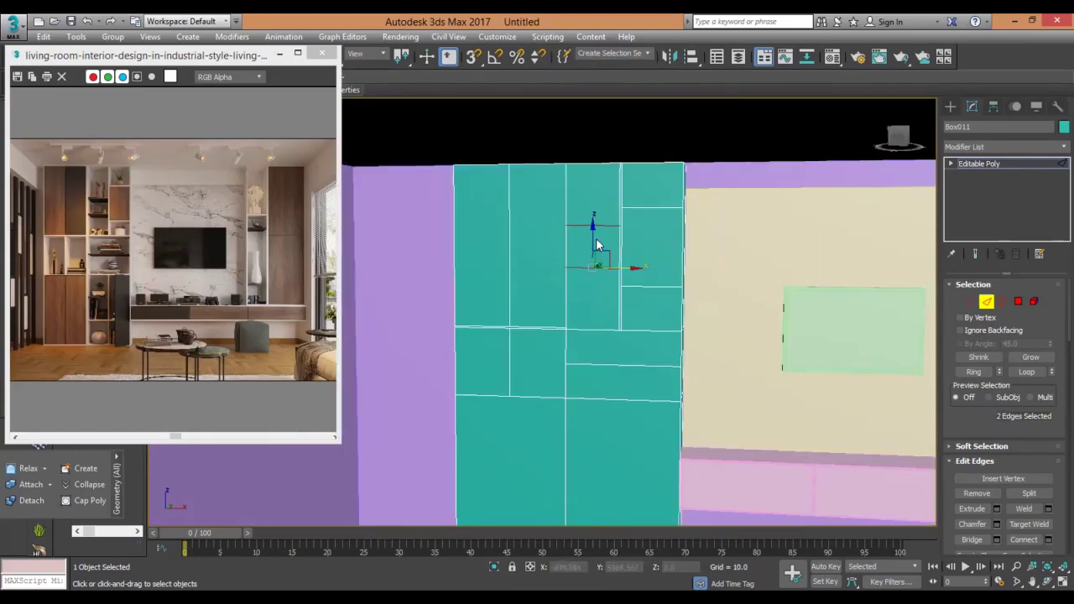
scroll(579, 220, up, 4)
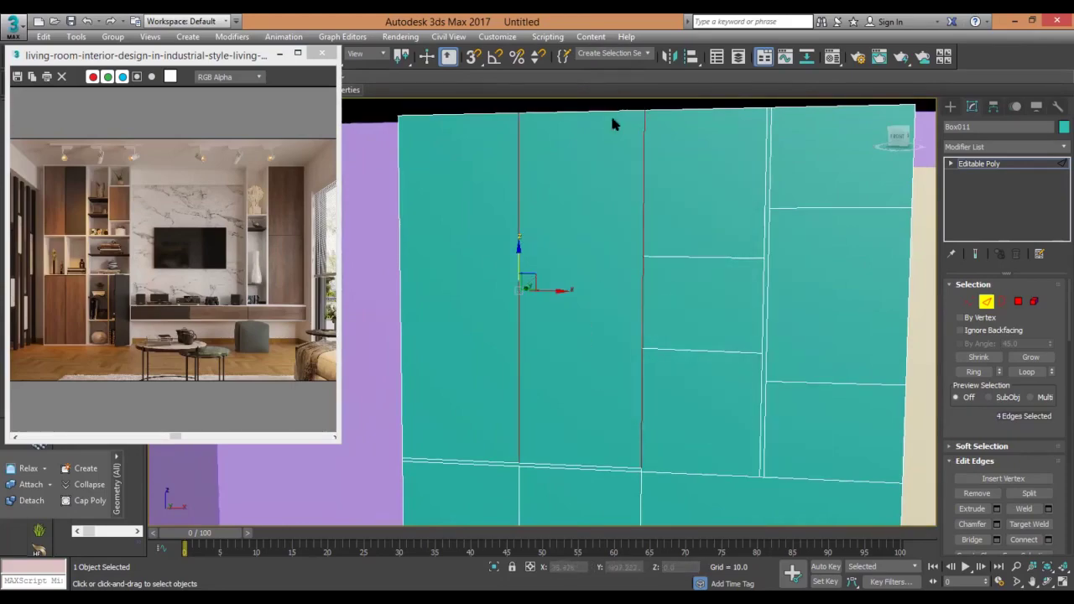
Connect the column's edges with a set number of horizontal divisions, then select three middle sections.
right_click(678, 336)
click(570, 384)
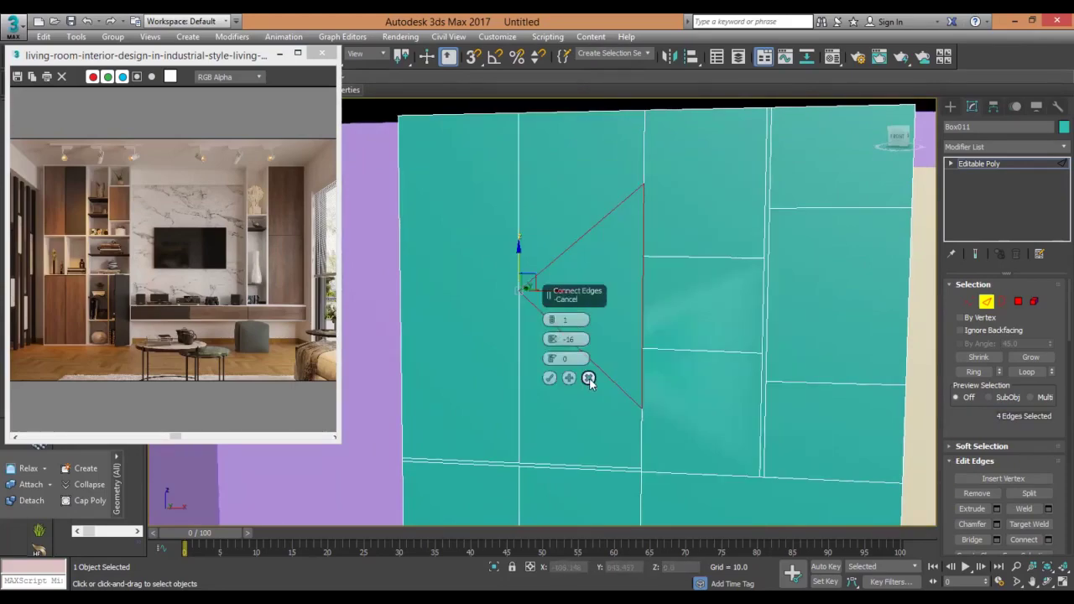
click(551, 377)
click(1048, 540)
text(9)
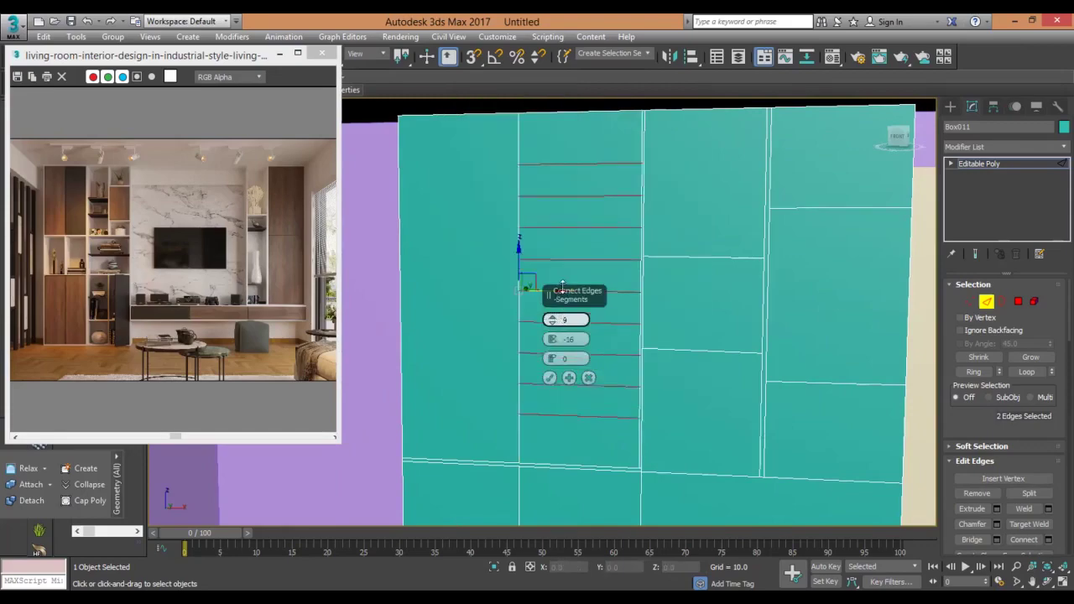
click(554, 377)
scroll(773, 351, down, 3)
ctrl+click(1017, 301)
Inset and recess the five selected sections into open shelf cubbies.
ctrl+click(701, 439)
ctrl+click(681, 215)
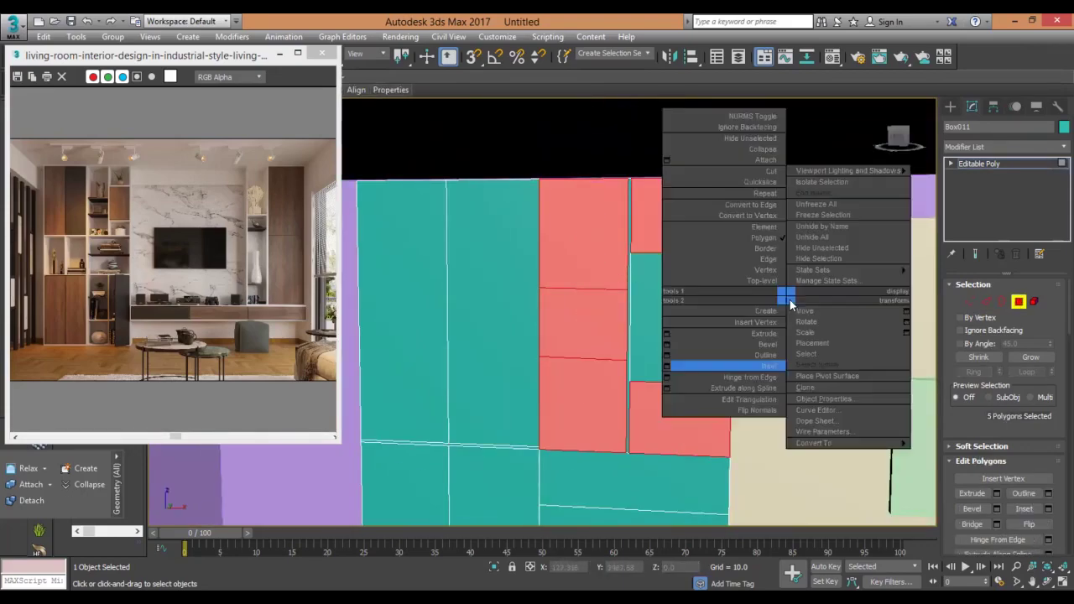
click(1048, 508)
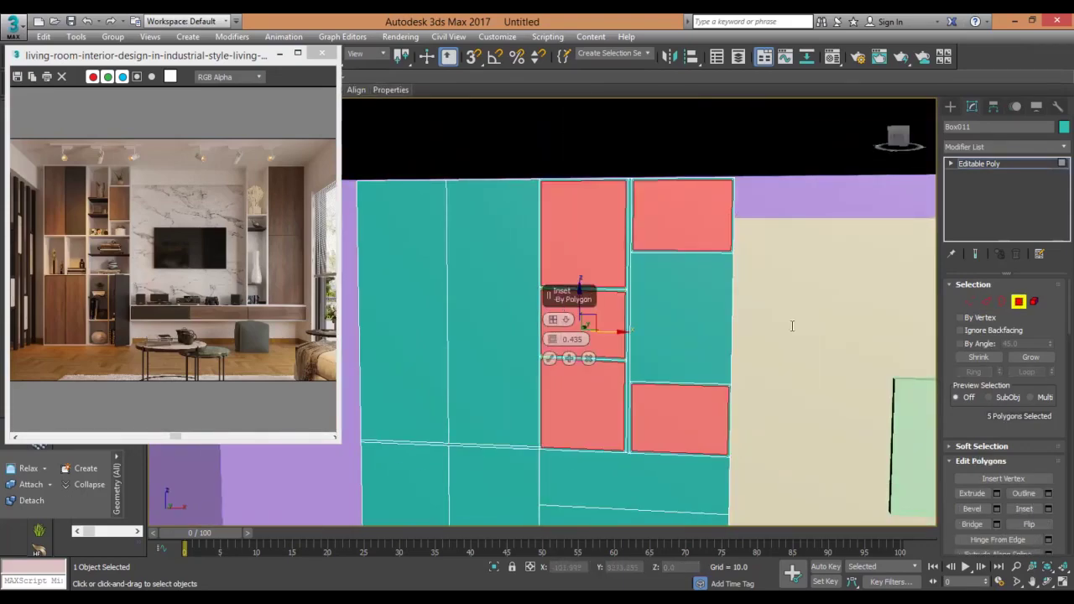
drag(574, 285, 794, 281)
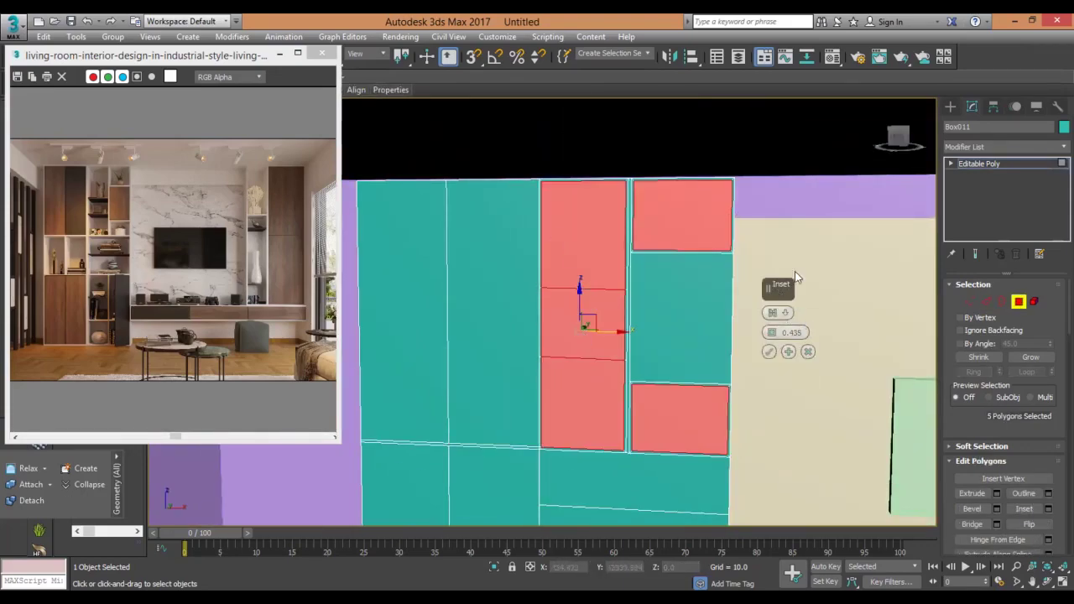
click(769, 351)
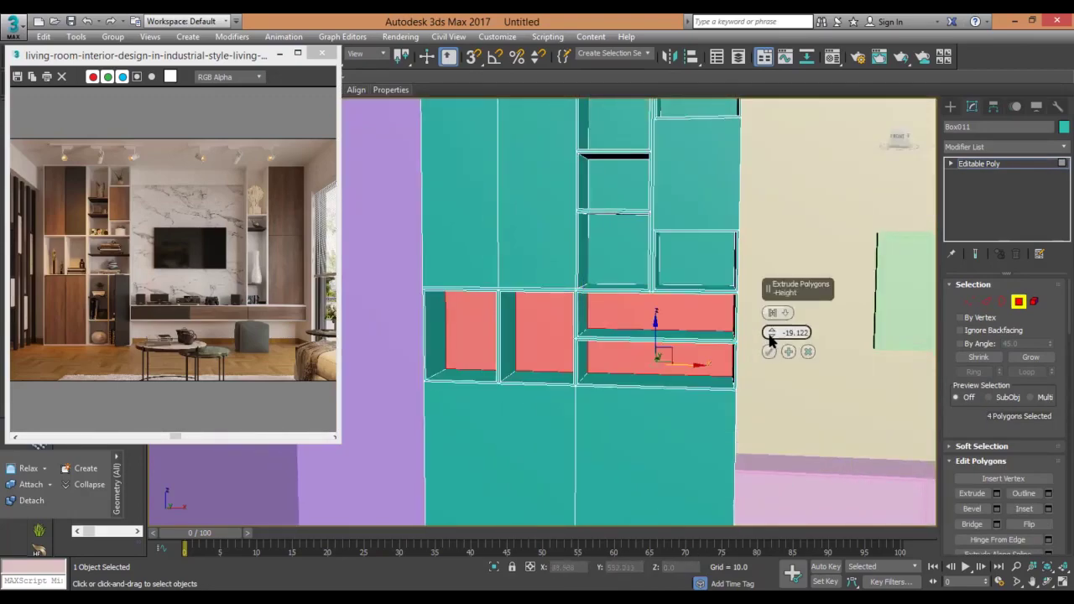
scroll(587, 336, down, 3)
scroll(771, 316, up, 1)
Connect edges on the lower-right front and extrude those faces inward into two compartments.
key(2)
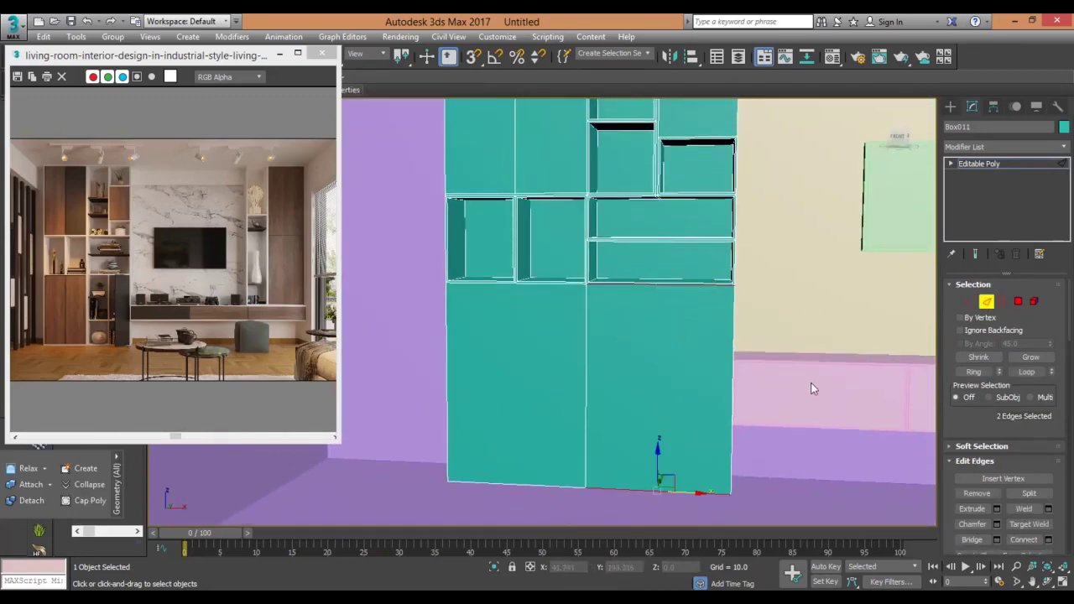
right_click(659, 390)
click(667, 394)
key(4)
click(662, 355)
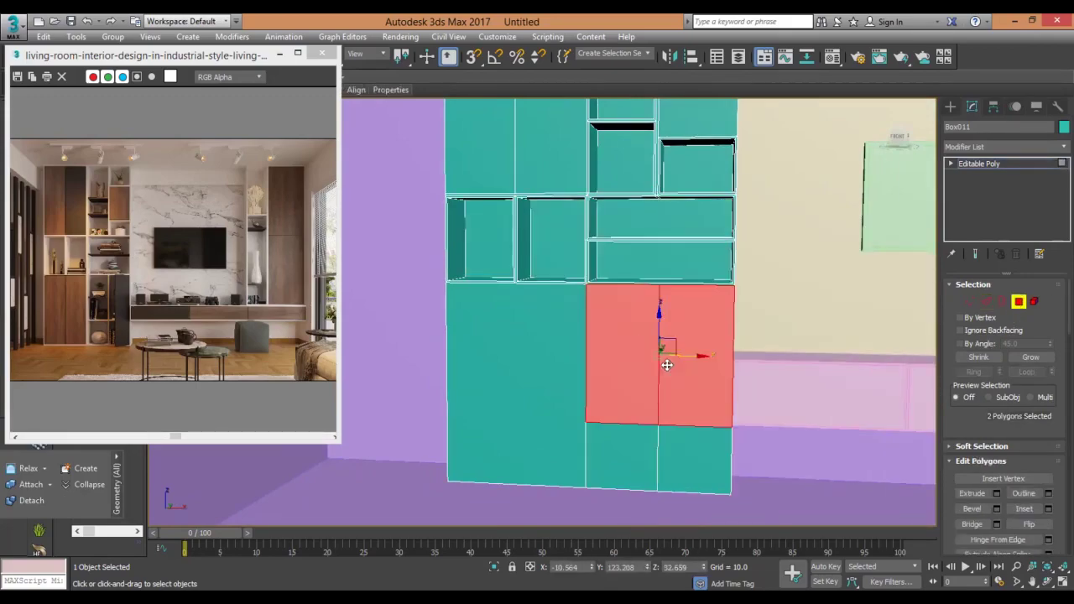
key(shift+e)
click(516, 377)
QuickSlice a vertical cut through the lower front panel in the Front view.
click(986, 302)
alt+middle_drag(578, 252, 593, 263)
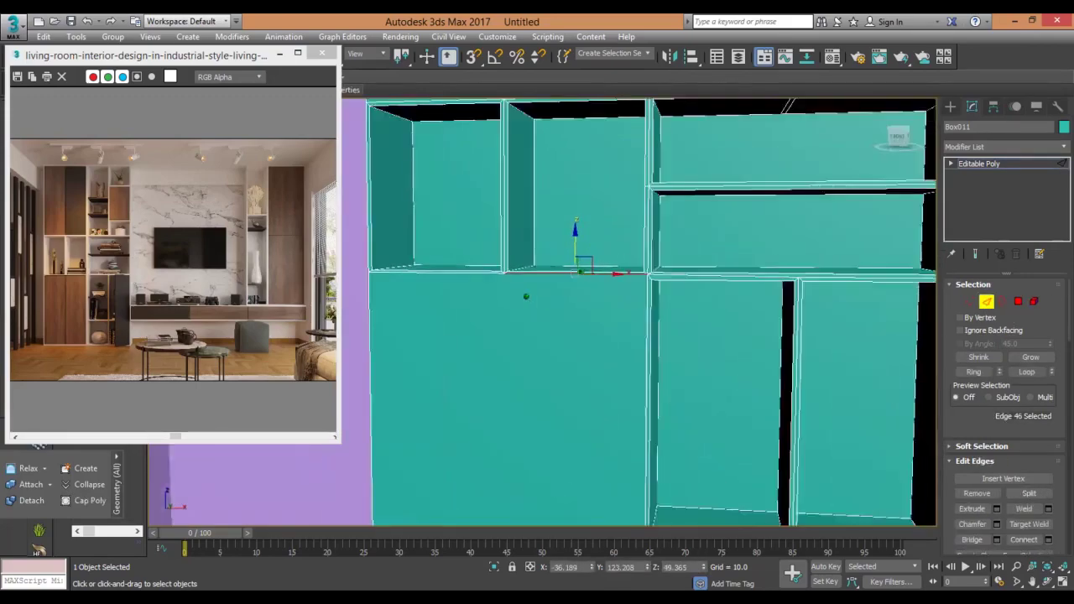
scroll(681, 437, down, 2)
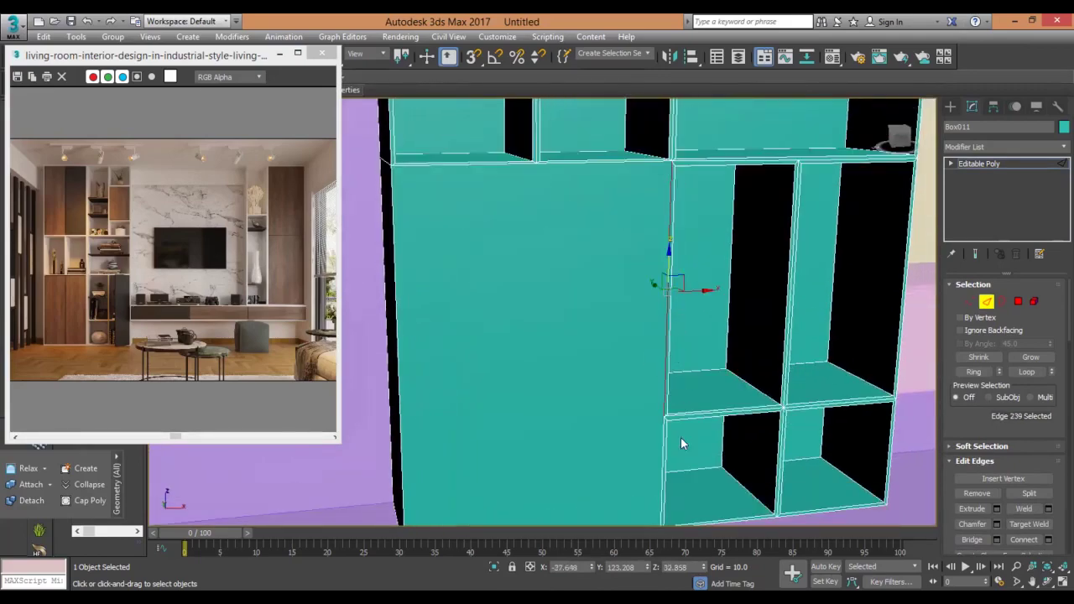
scroll(680, 437, down, 2)
scroll(977, 436, down, 5)
scroll(976, 440, down, 2)
click(975, 439)
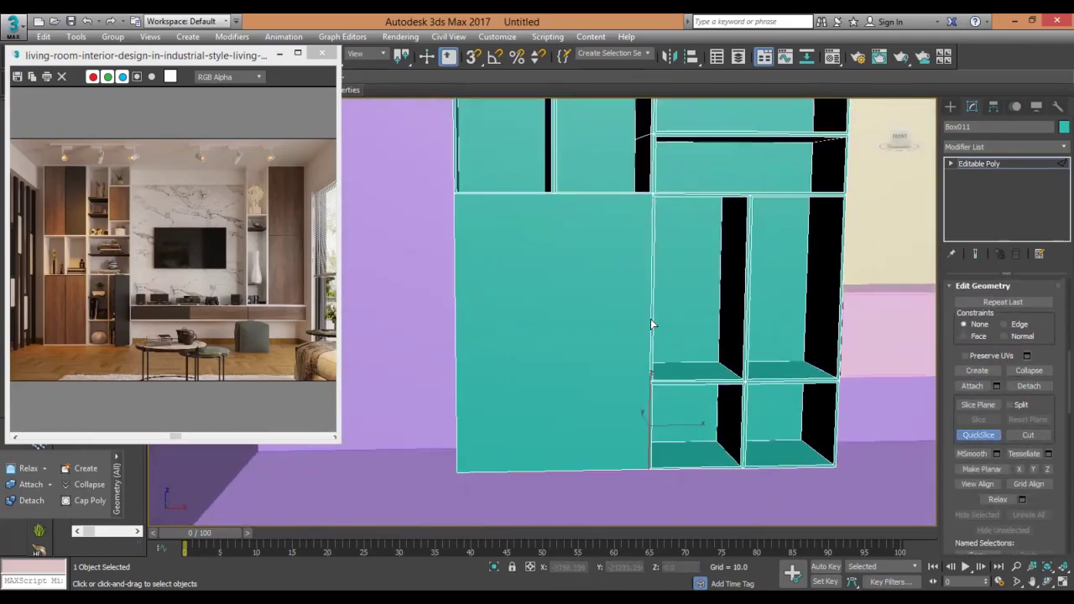
key(alt+w)
key(alt+w)
scroll(601, 191, up, 5)
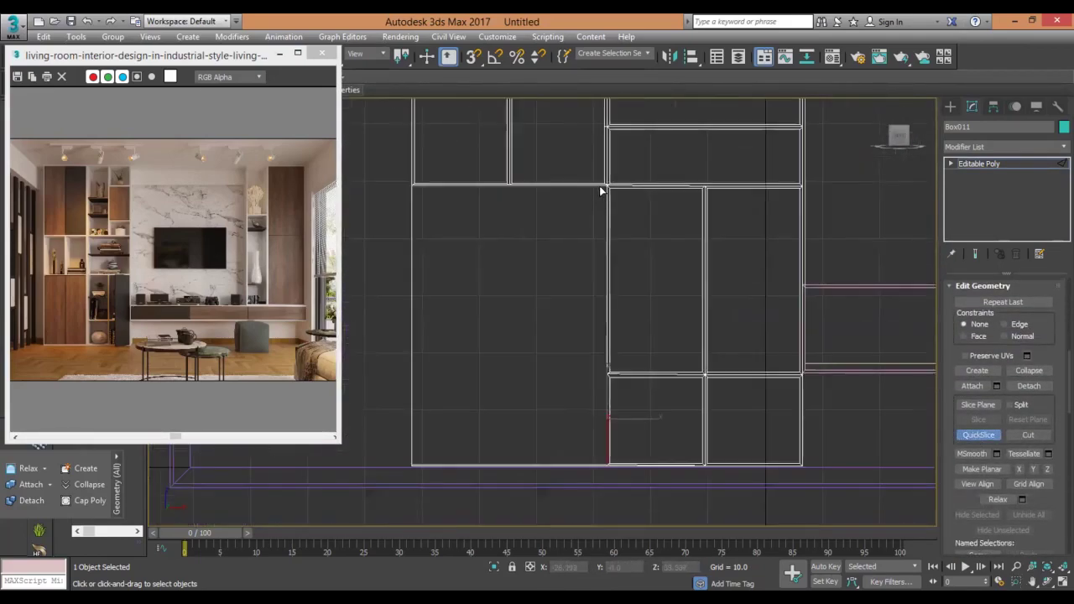
click(607, 475)
key(p)
Connect the selected edges to add a horizontal cut on the lower-left panel.
key(2)
right_click(545, 306)
click(417, 346)
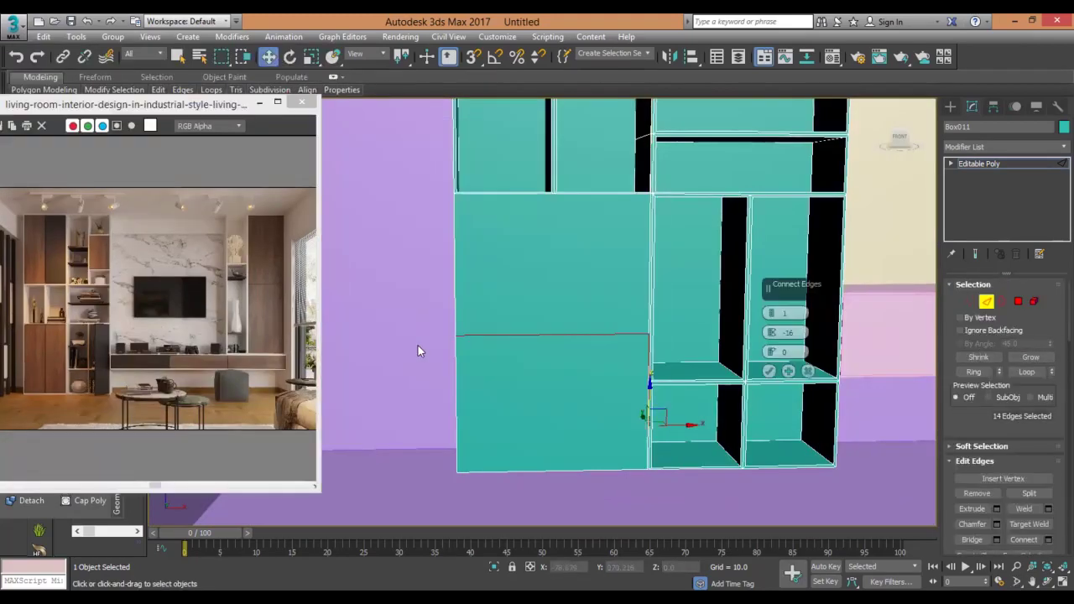
click(769, 371)
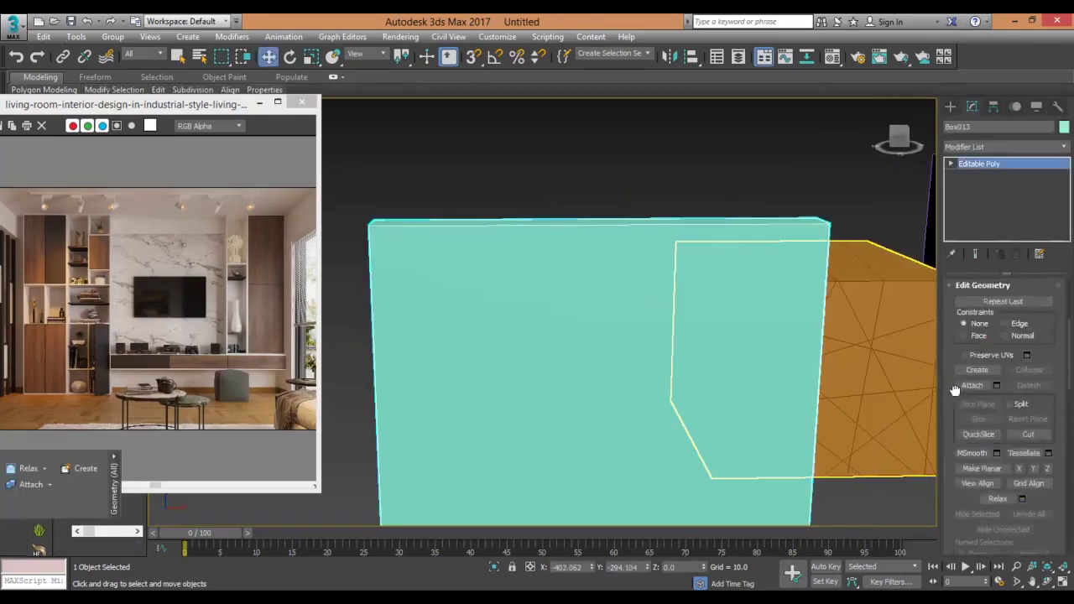
Connect a vertical edge splitting the lower-left front into two tall doors, then select the door faces.
click(761, 222)
alt+middle_drag(806, 171, 713, 310)
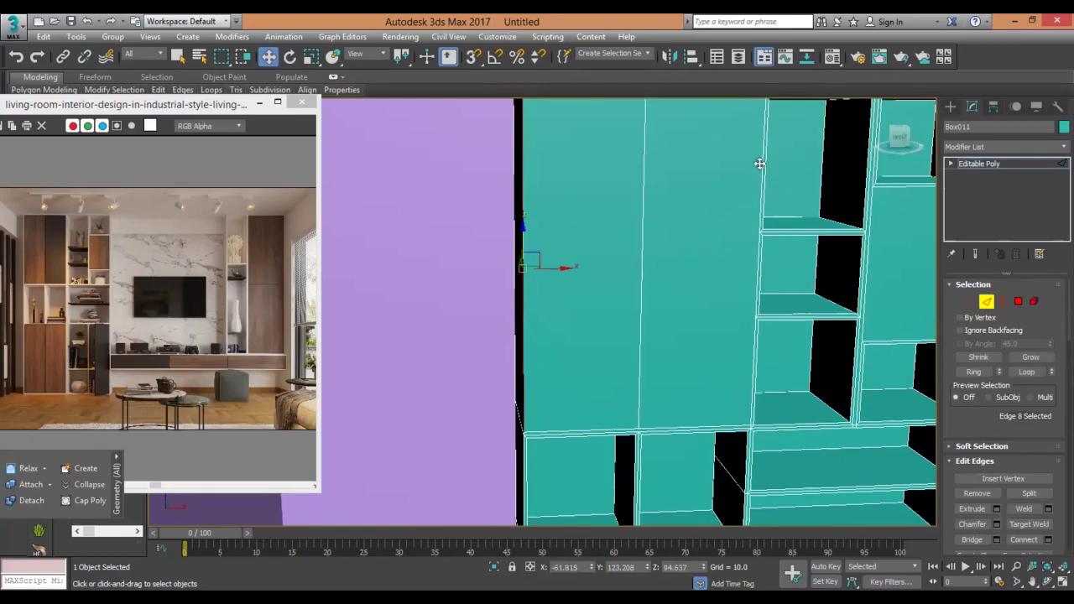
right_click(727, 242)
click(618, 294)
click(772, 372)
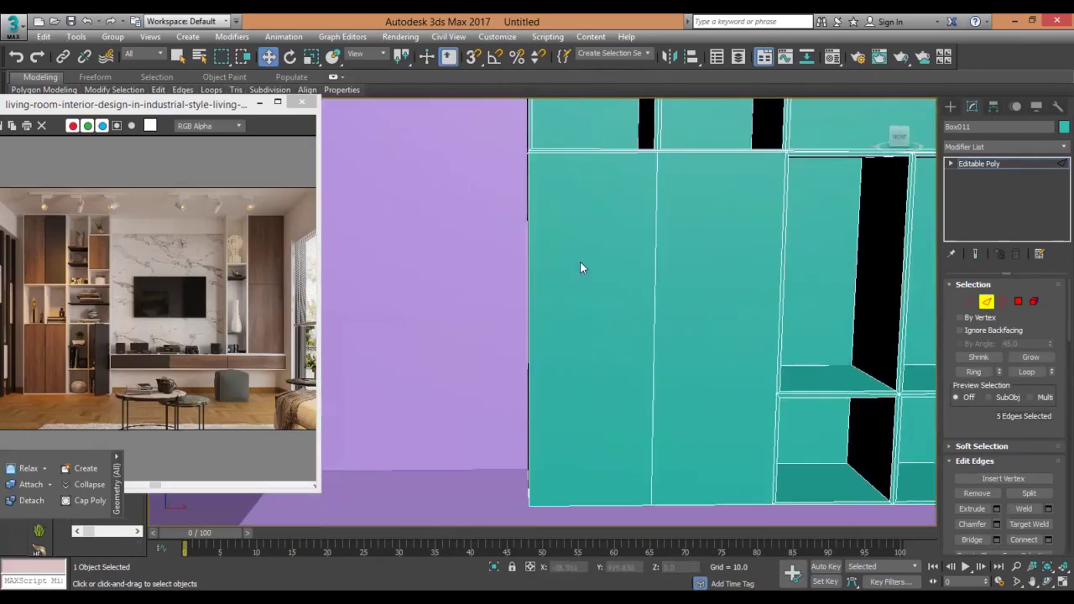
key(2)
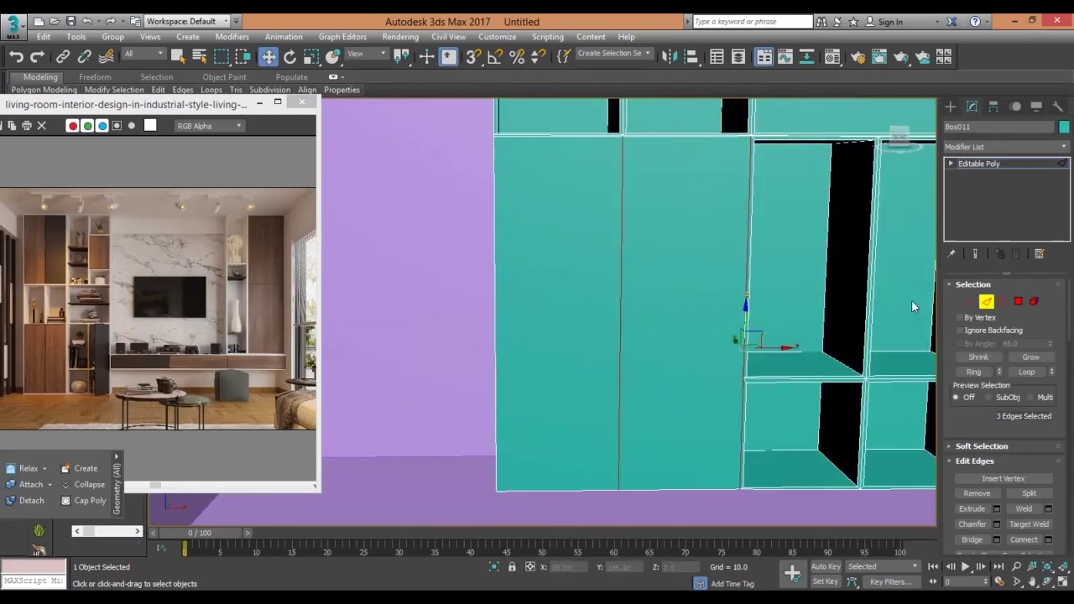
right_click(683, 287)
click(621, 353)
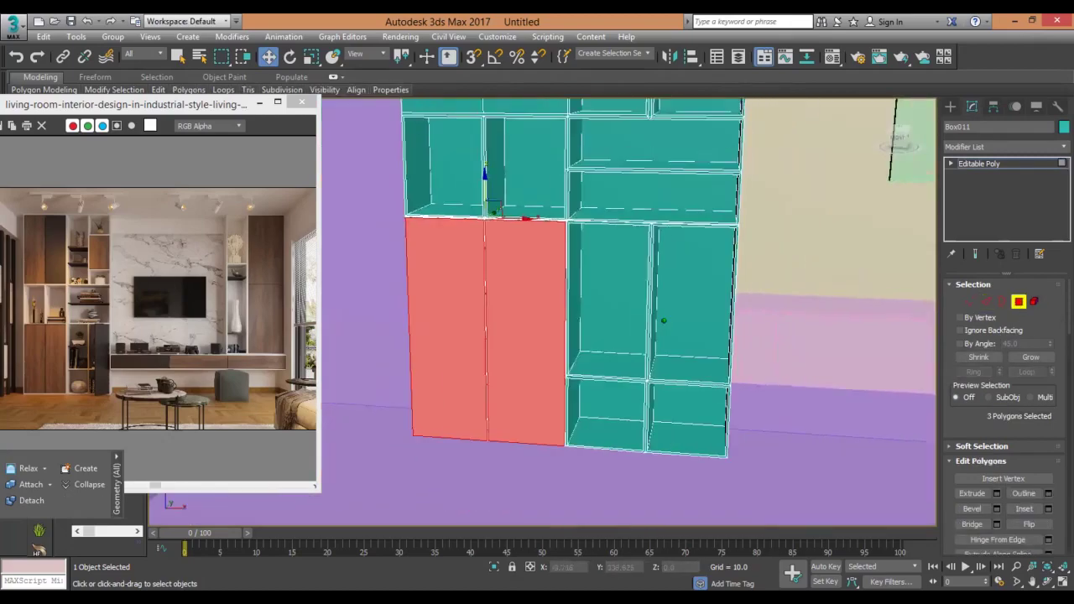
Draw a flat door-panel Box on the cabinet front and locate it in the Top view.
click(950, 106)
click(978, 188)
drag(742, 135, 617, 473)
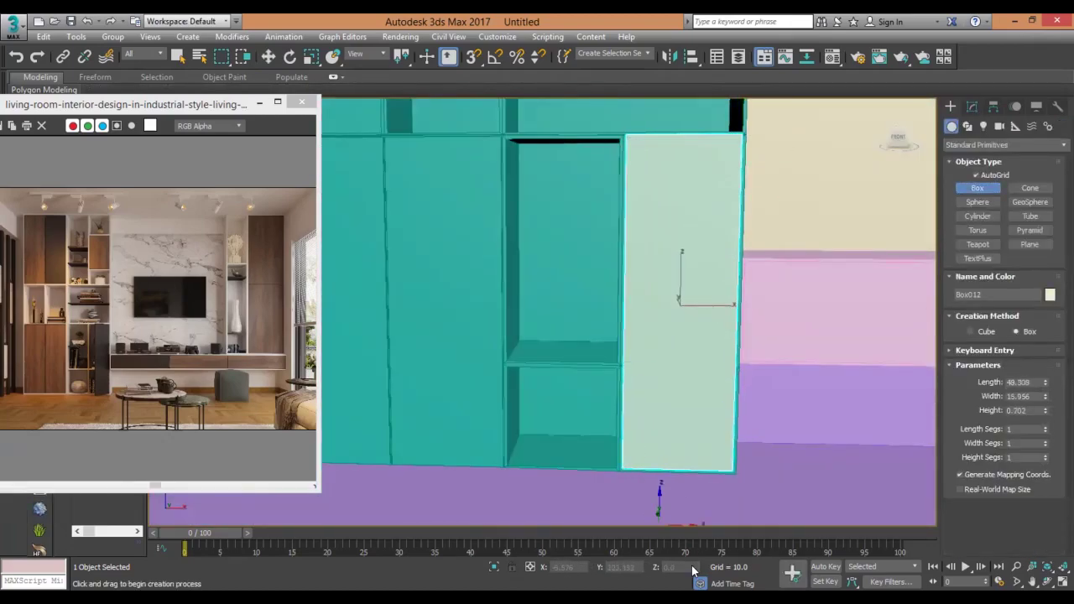
key(w)
key(t)
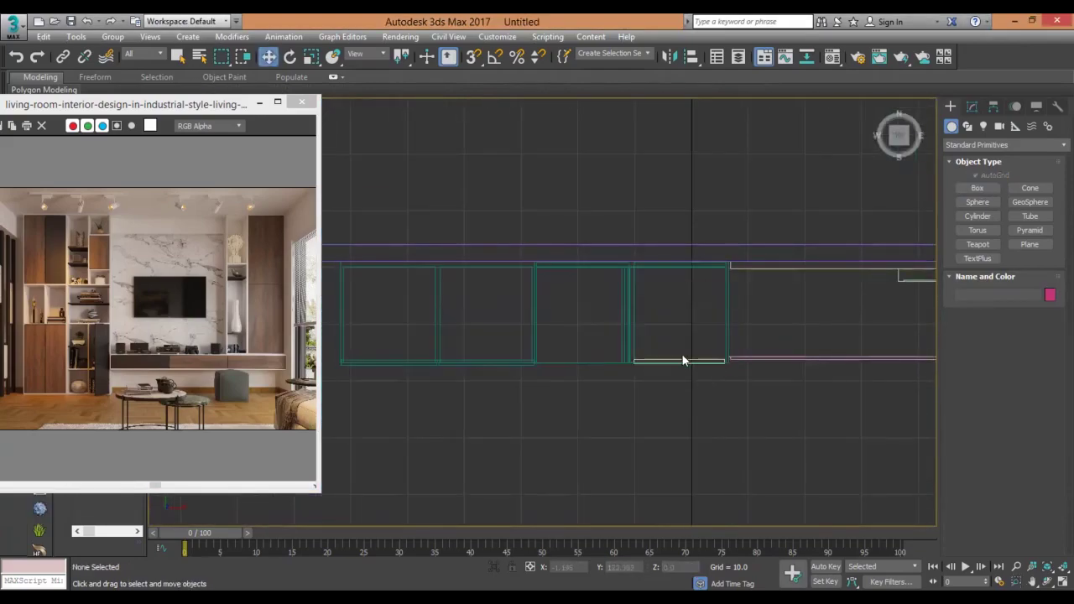
click(693, 361)
click(696, 362)
scroll(695, 361, up, 2)
middle_drag(673, 338, 628, 340)
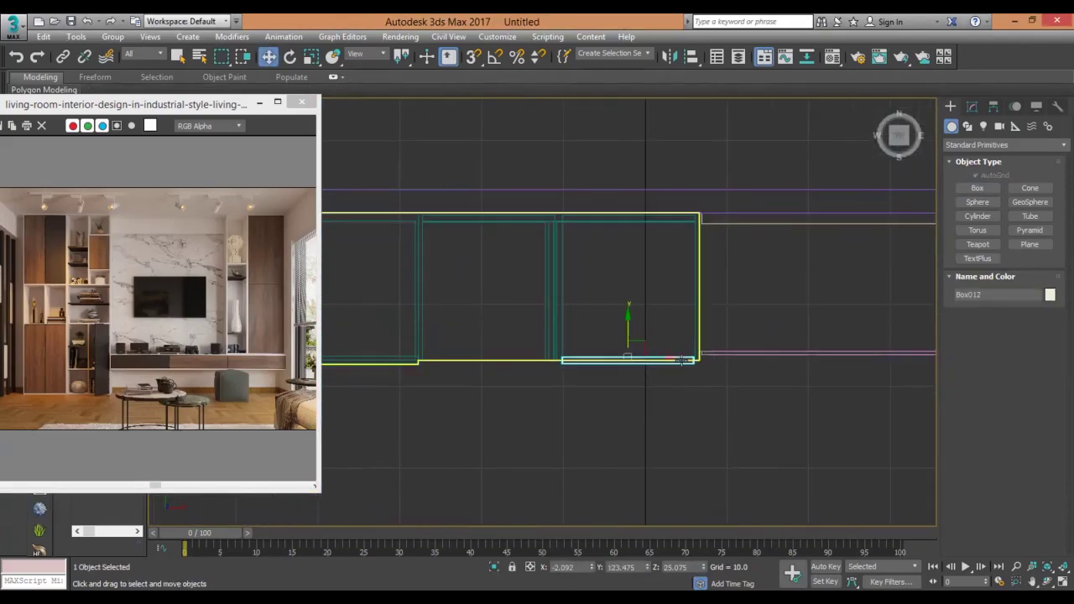
Move the door's pivot to its edge and swing the door slightly ajar.
click(993, 107)
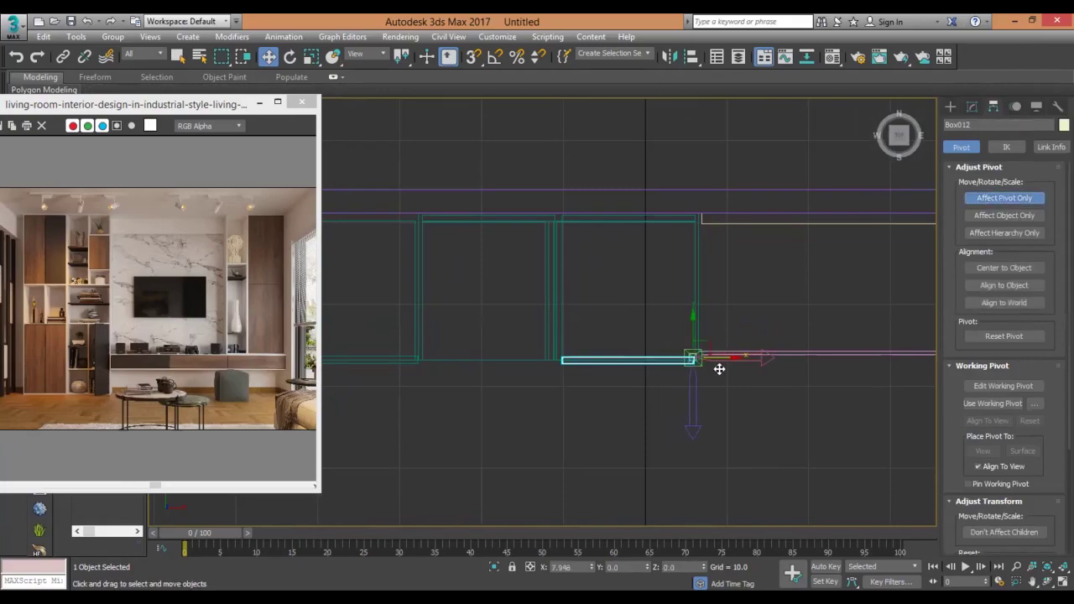
key(p)
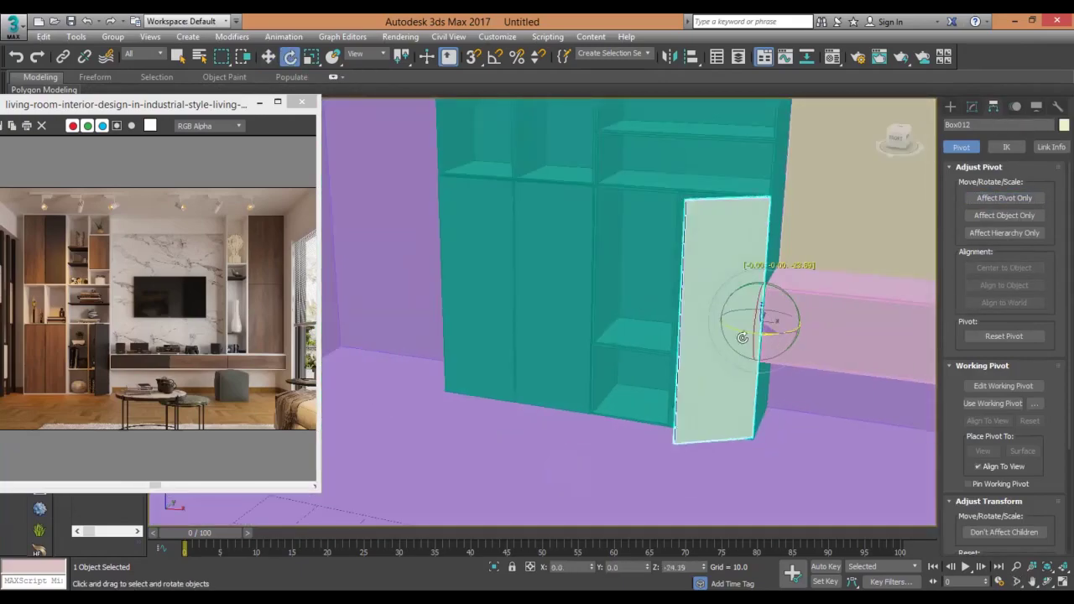
drag(684, 451, 719, 336)
scroll(718, 335, up, 3)
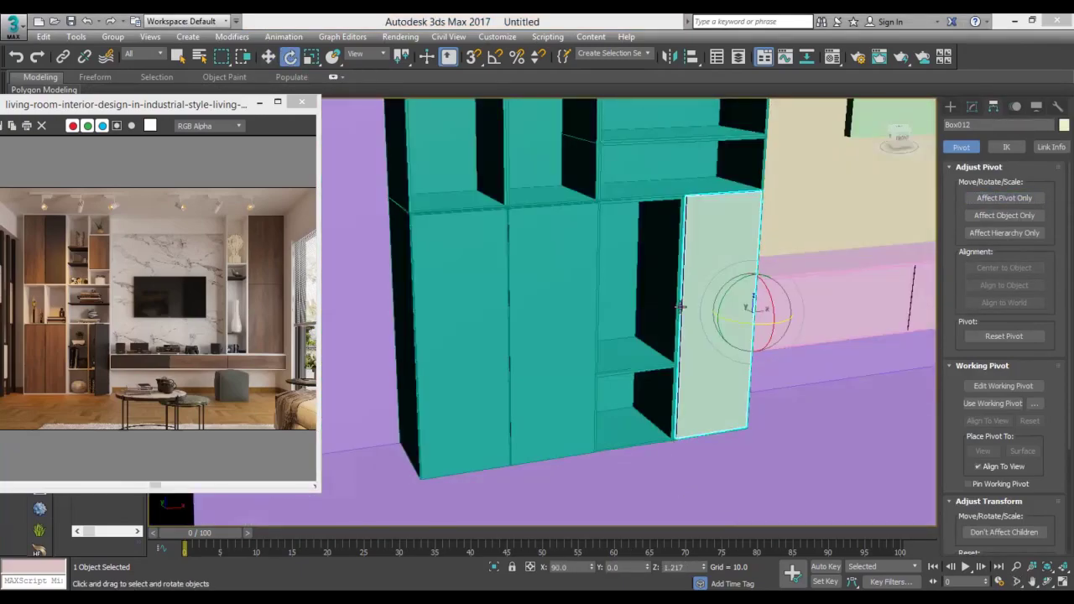
mouse_move(681, 307)
alt+middle_down()
mouse_move(731, 372)
mouse_move(762, 355)
alt+middle_up()
Enlarge and restore the reference image window, then select an object and bring up the viewport menu.
key(w)
scroll(762, 355, down, 3)
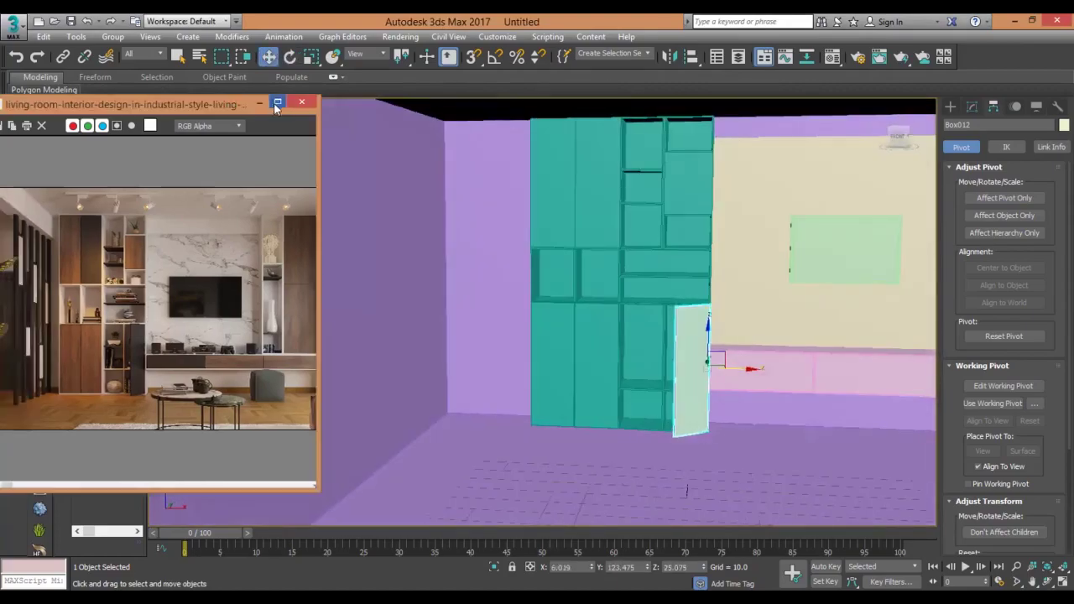
click(276, 103)
click(1032, 20)
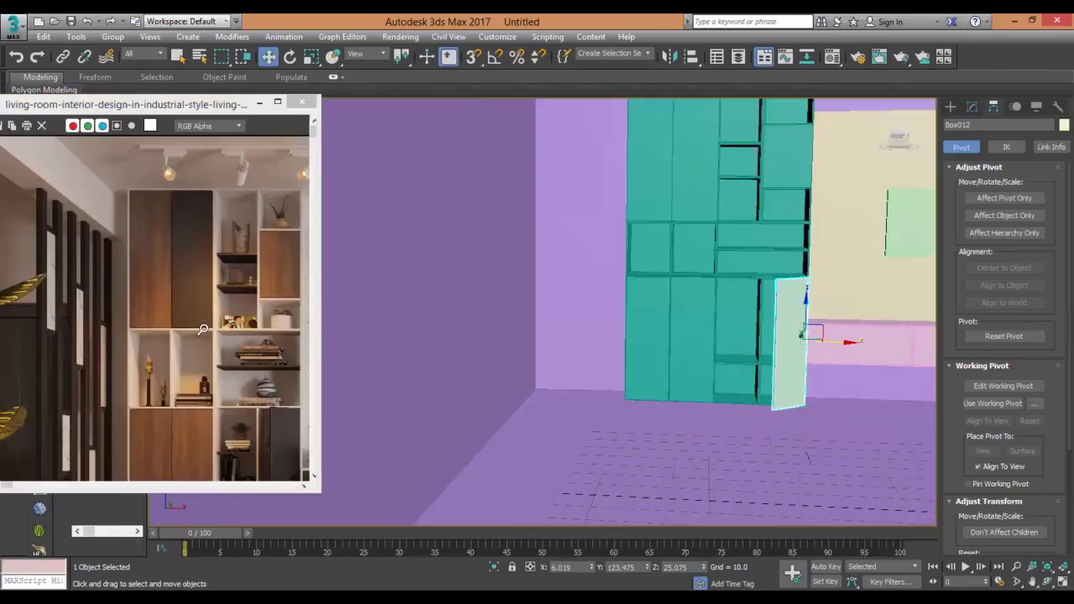
scroll(629, 294, down, 3)
click(453, 277)
key(2)
right_click(497, 267)
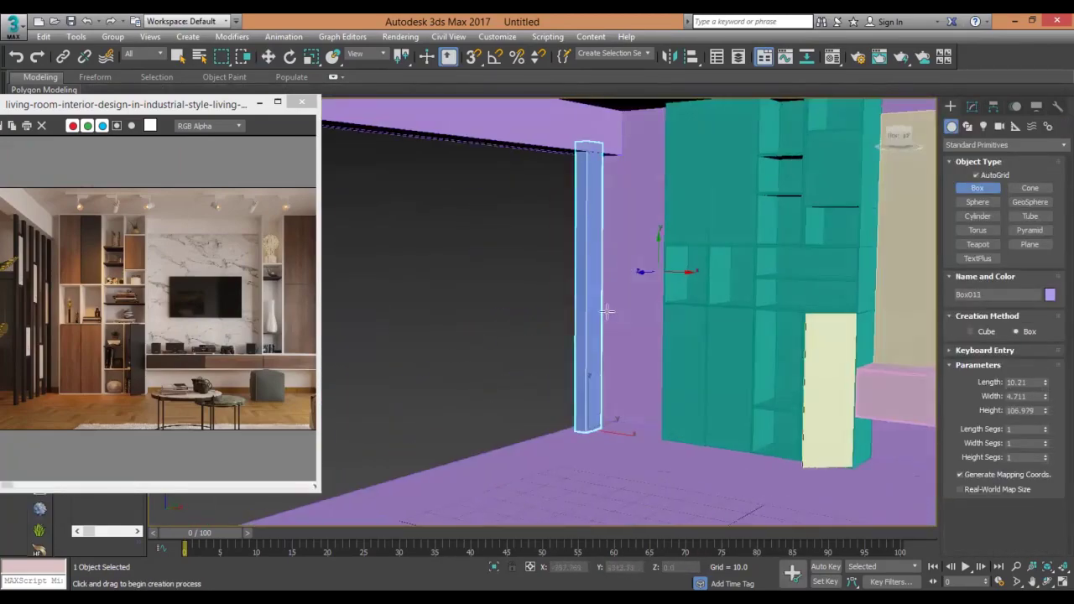
Shift-clone the thin bar along the wall in the Top view to form a partition row.
alt+middle_drag(605, 310, 657, 436)
key(t)
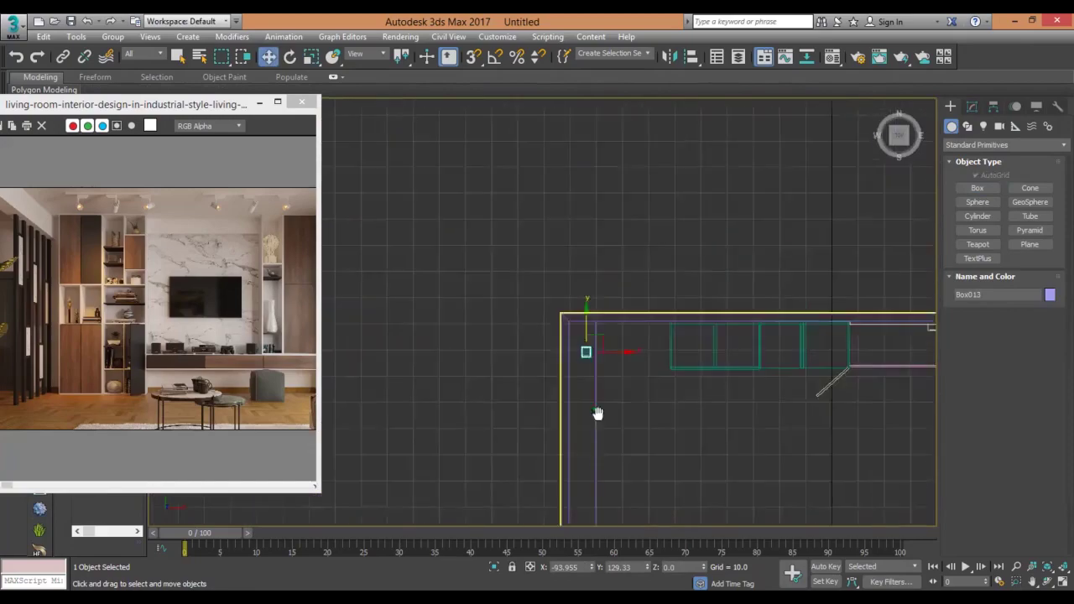
middle_drag(597, 413, 570, 311)
shift+drag(565, 243, 596, 243)
click(540, 364)
key(p)
scroll(629, 336, down, 3)
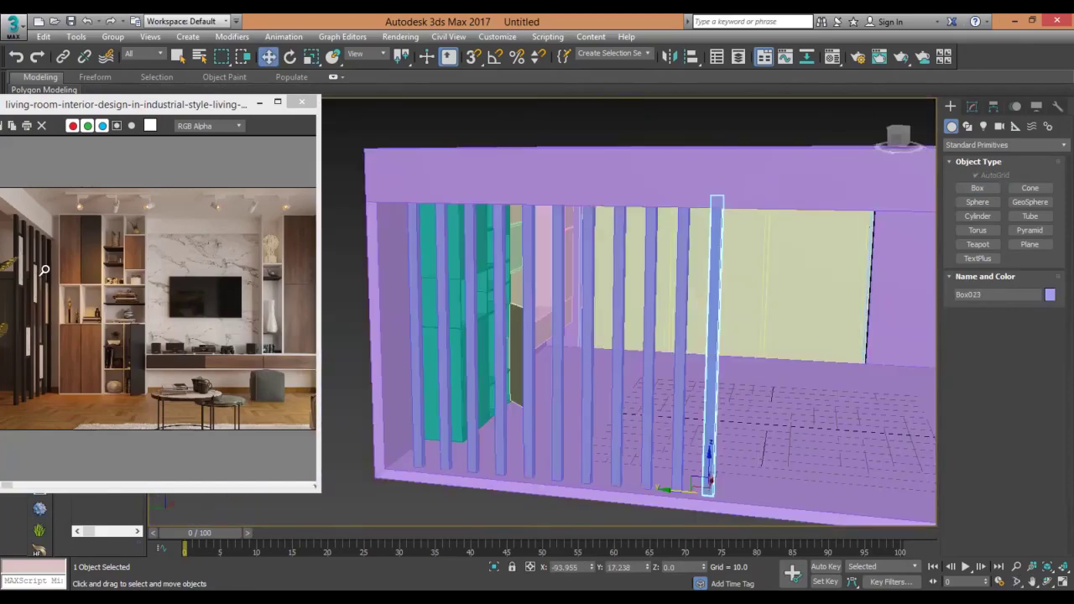
scroll(587, 336, up, 5)
Create a small green Box panel between the bars and scale it to fit.
click(977, 187)
drag(406, 268, 467, 394)
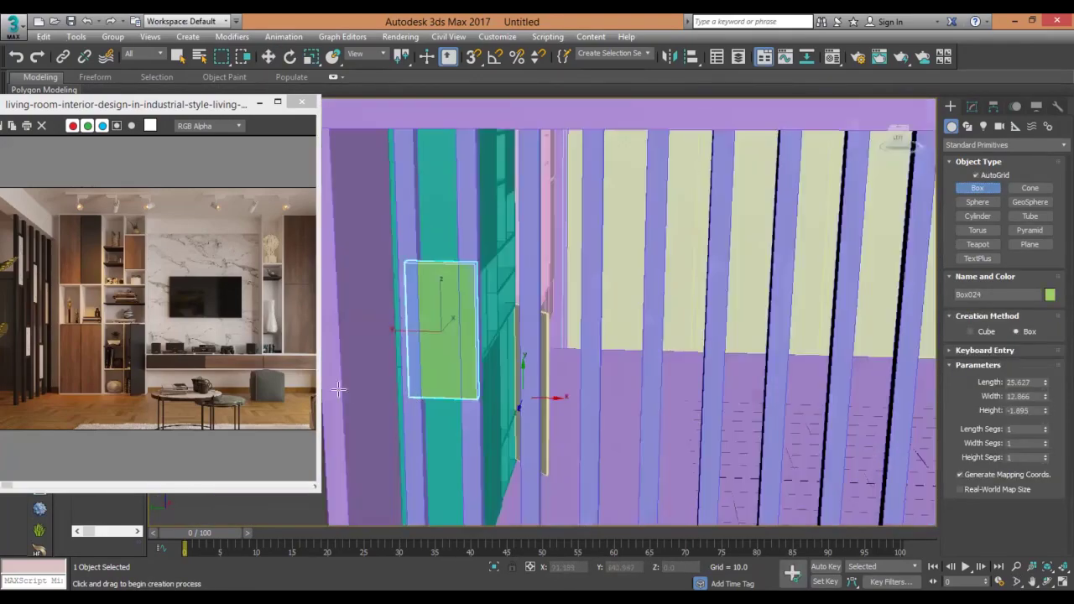
key(w)
scroll(470, 336, down, 3)
mouse_move(469, 336)
alt+middle_down()
mouse_move(636, 373)
mouse_move(501, 260)
alt+middle_up()
key(r)
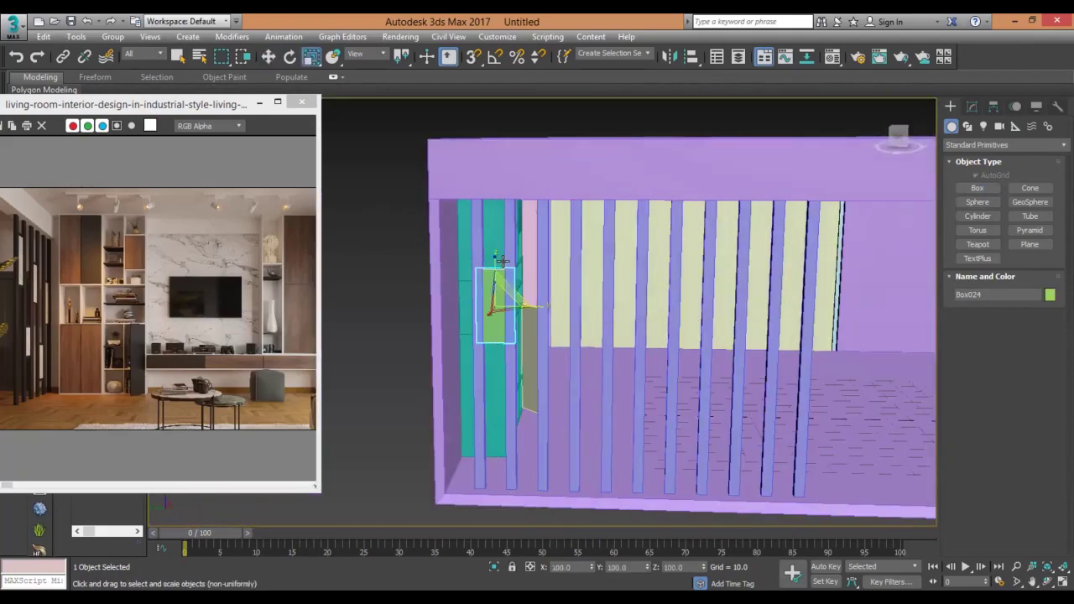
drag(537, 400, 592, 340)
Copy the green panel to staggered heights between other bars.
key(Return)
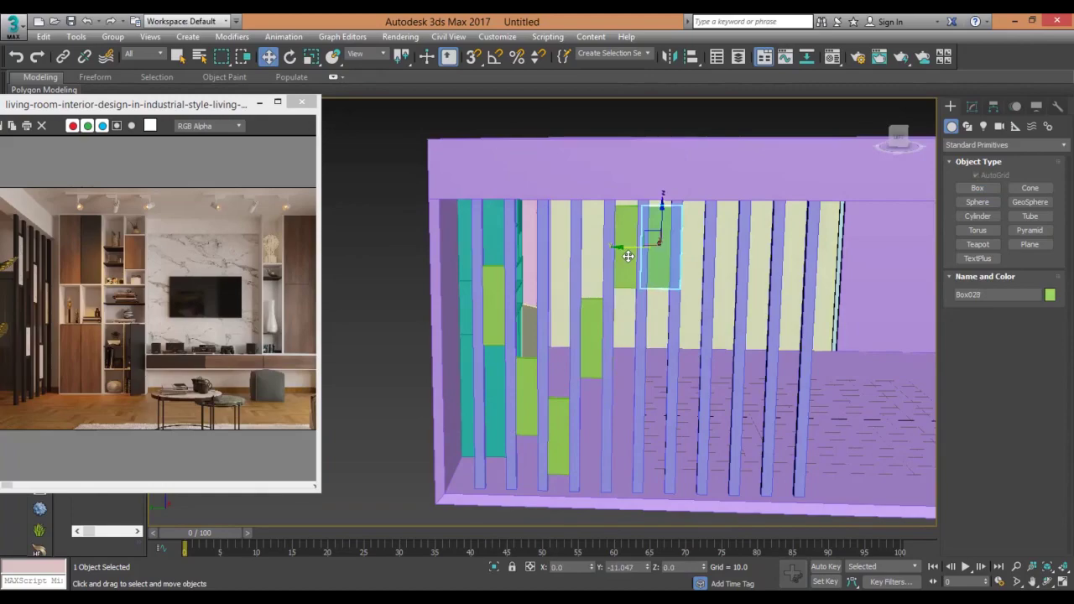
shift+drag(628, 256, 643, 381)
key(Return)
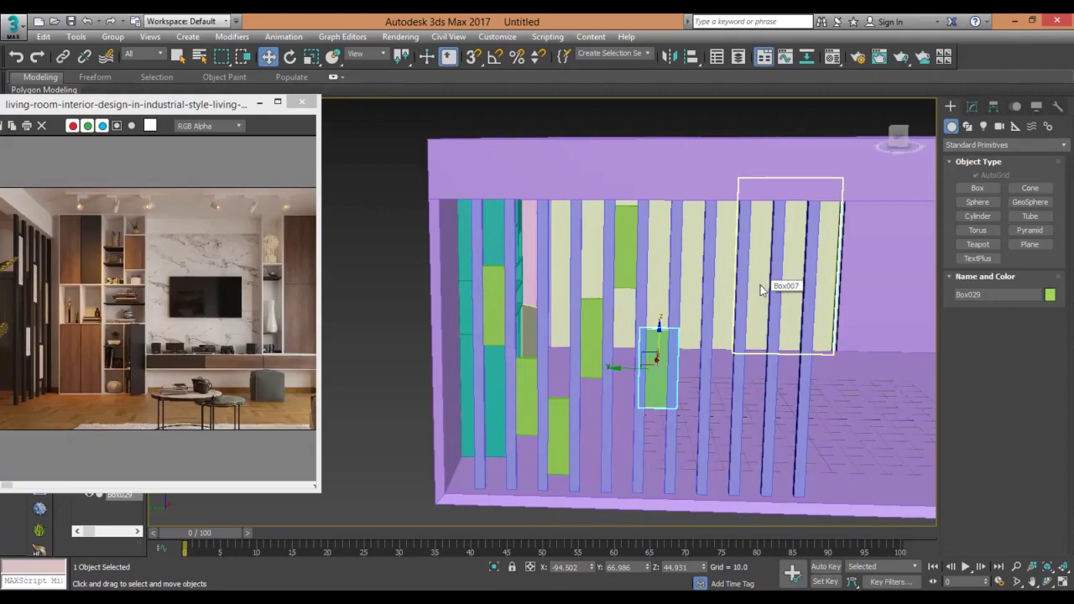
shift+drag(761, 291, 794, 211)
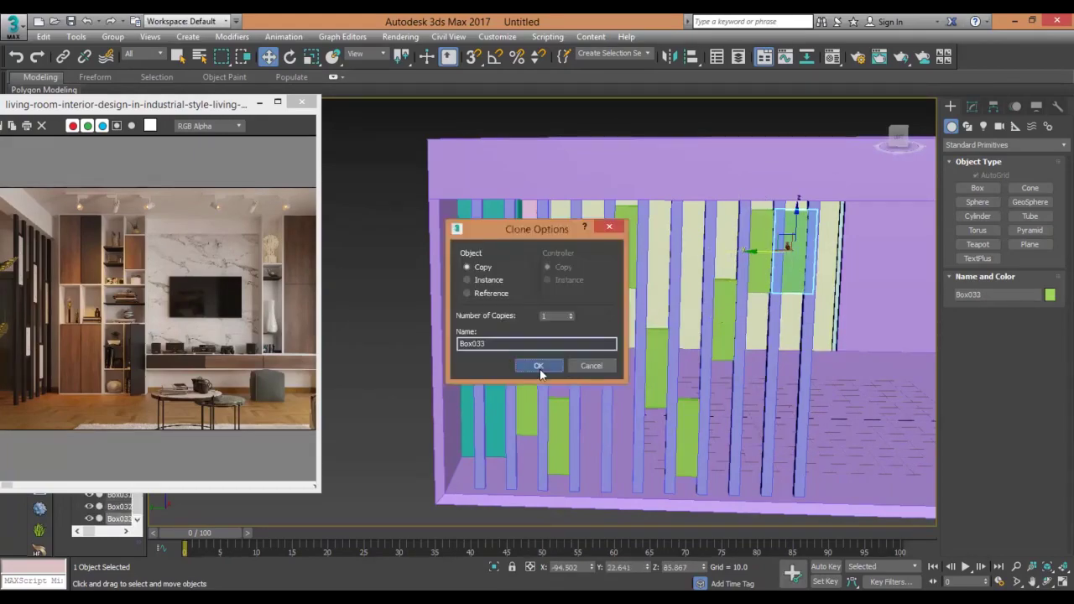
click(534, 364)
mouse_move(539, 369)
alt+middle_down()
mouse_move(630, 317)
mouse_move(762, 379)
alt+middle_up()
Draw a small floor box and add smoothing and FFD 3x3x3 modifiers.
drag(680, 406, 729, 394)
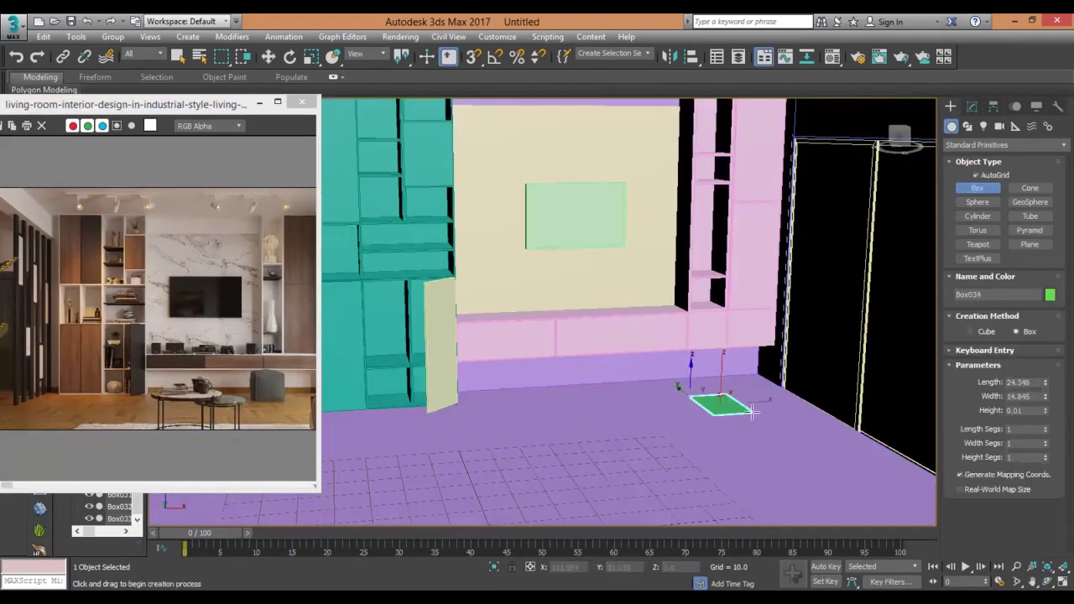
click(738, 352)
click(972, 106)
click(1004, 147)
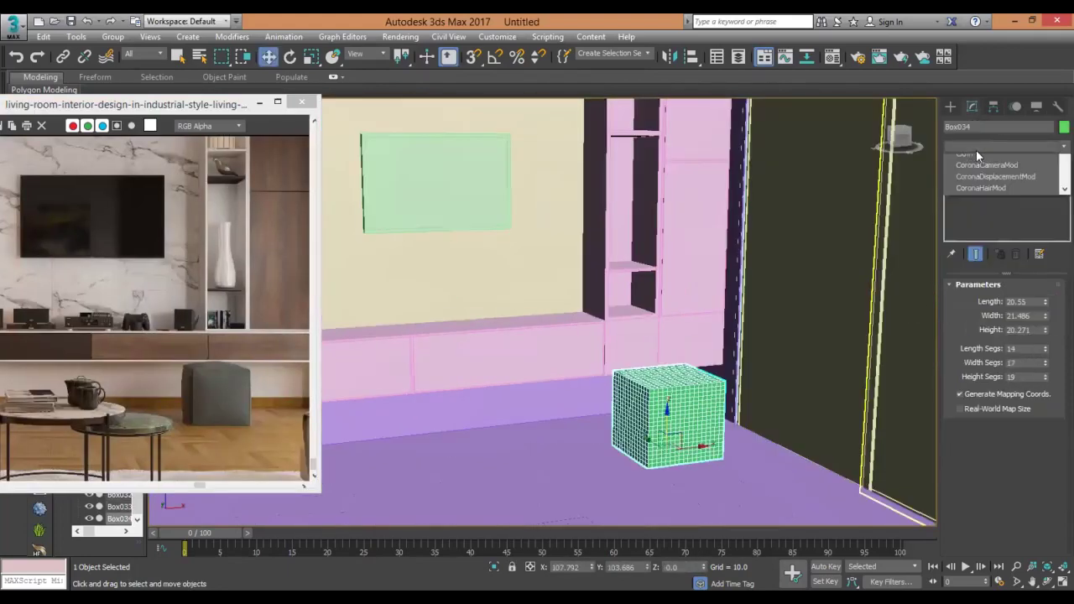
click(985, 223)
click(1004, 147)
click(989, 252)
key(1)
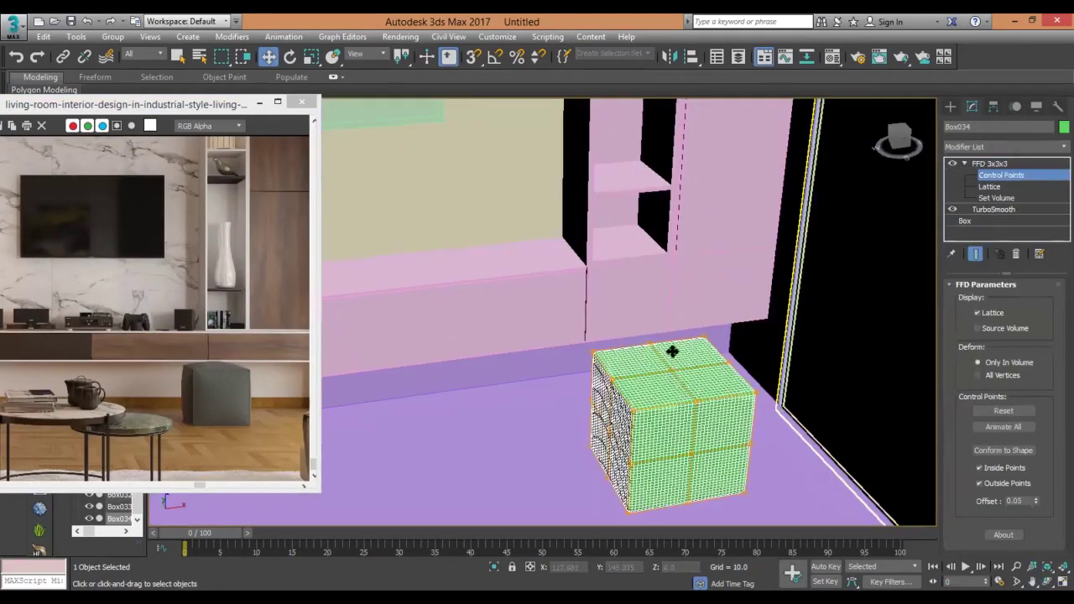
Convert the pouf cube to an Editable Poly.
alt+middle_drag(687, 256, 702, 340)
scroll(703, 340, down, 5)
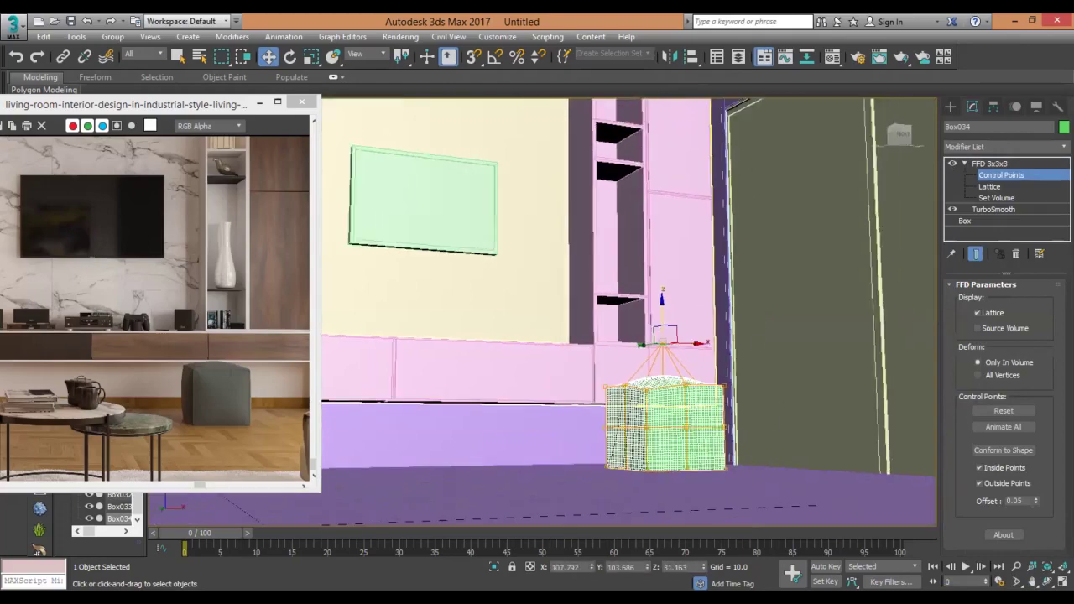
right_click(703, 340)
click(843, 500)
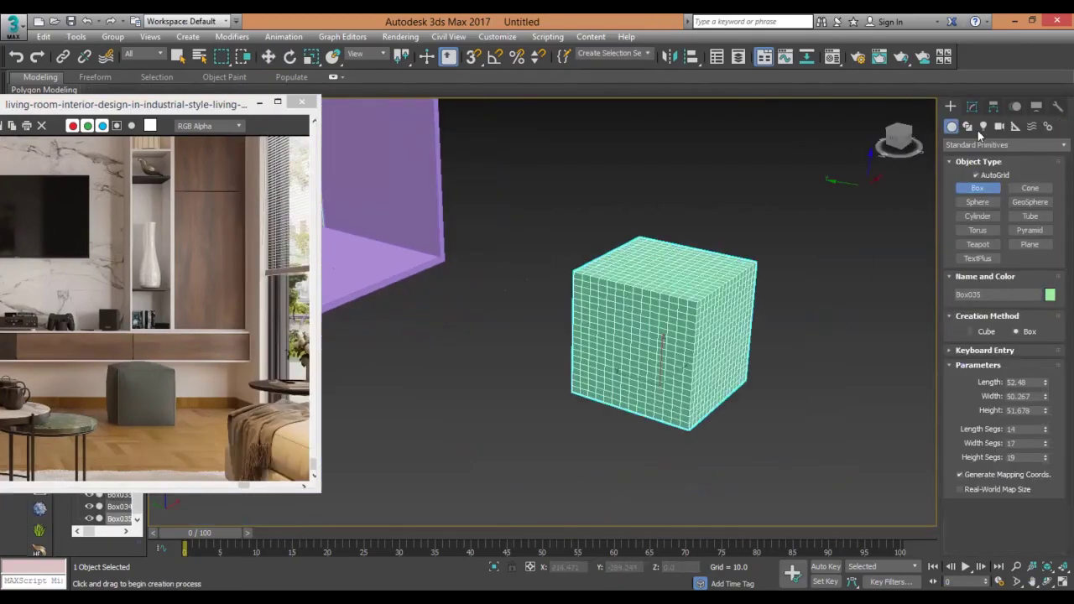
Add an FFD 3x3x3 modifier to the cube and select its control points to reshape it.
click(1002, 146)
scroll(908, 377, down, 5)
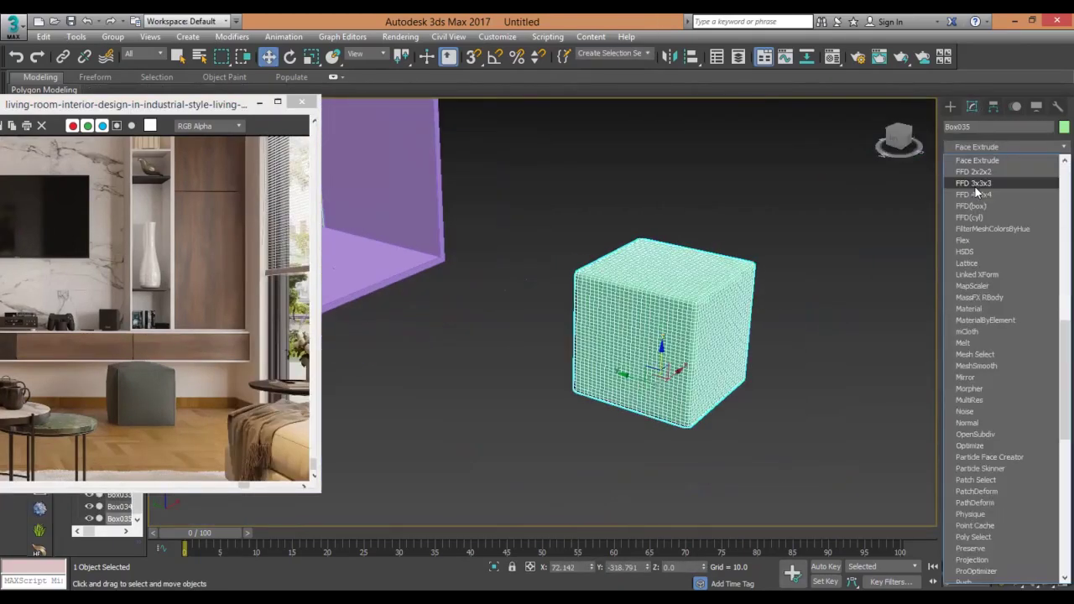
click(973, 186)
click(965, 163)
click(1001, 175)
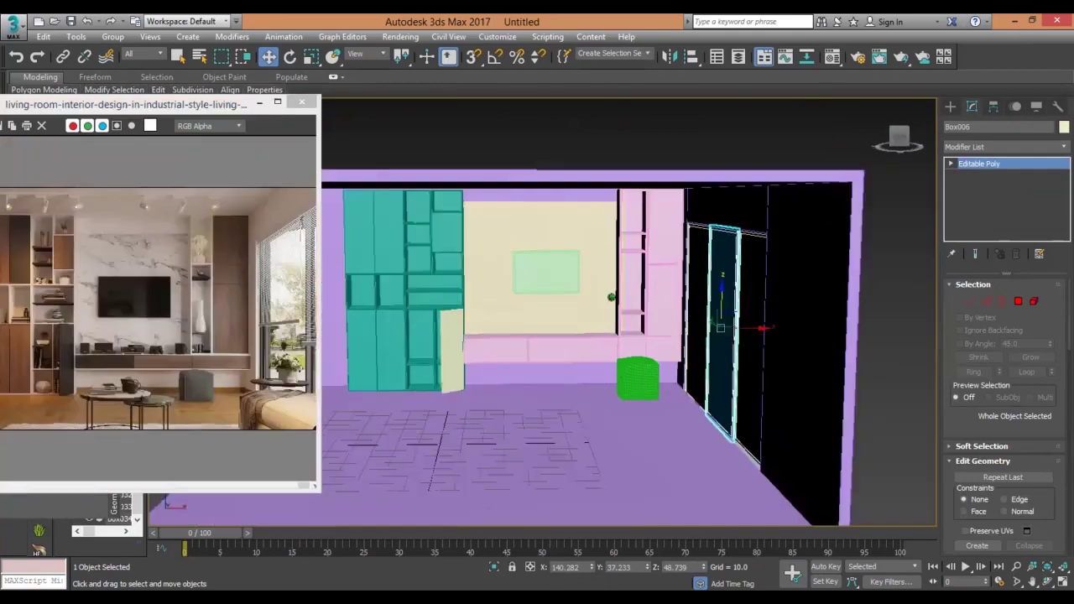
Load the nicholas-andy-wood image as the material's Diffuse bitmap.
click(131, 368)
double_click(412, 164)
click(155, 306)
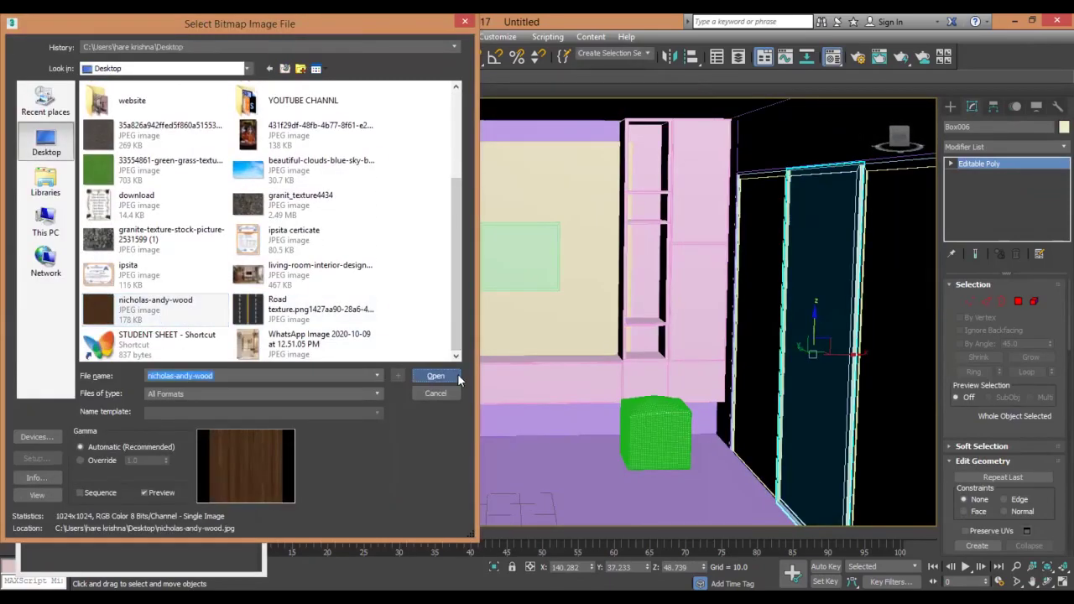
click(436, 375)
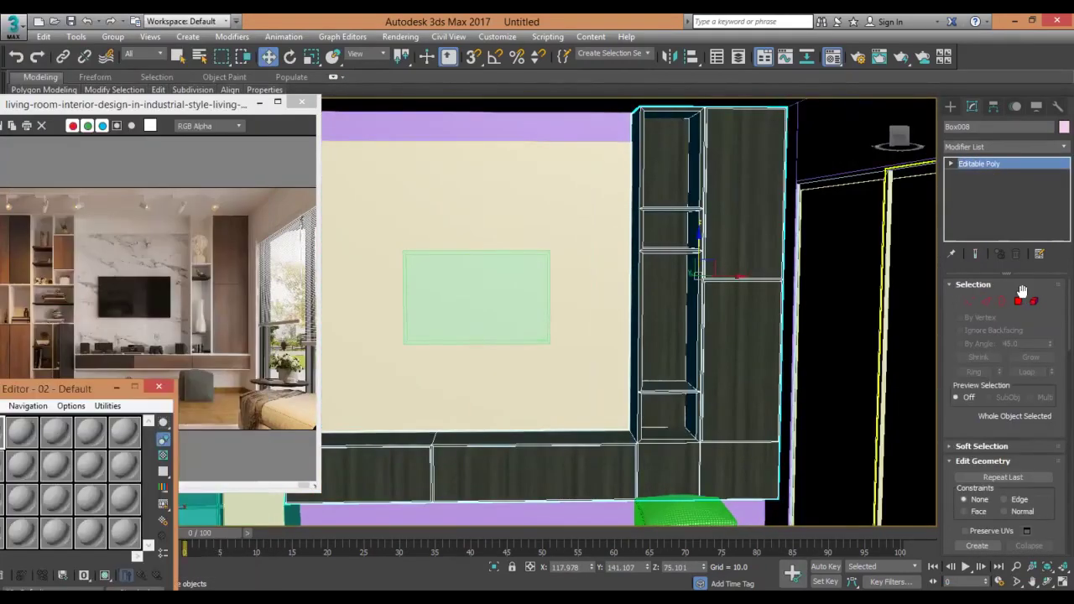
In Polygon mode, select the cabinet faces, shelf doors, lower-right wood panel and thin shelf bottom face.
click(1018, 301)
scroll(668, 441, up, 3)
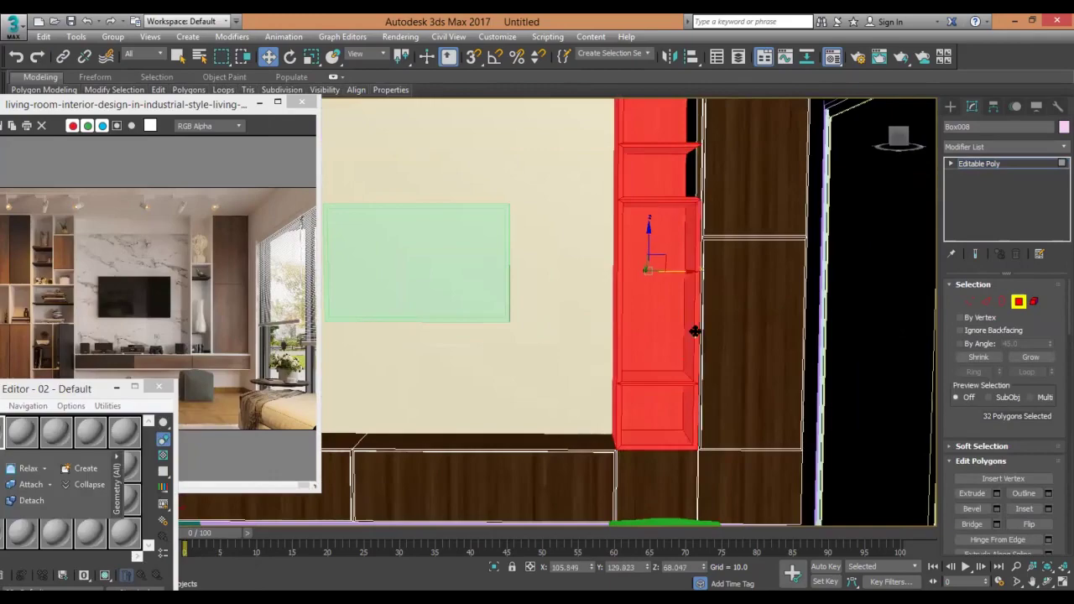
scroll(637, 403, down, 3)
scroll(567, 366, up, 5)
ctrl+click(567, 366)
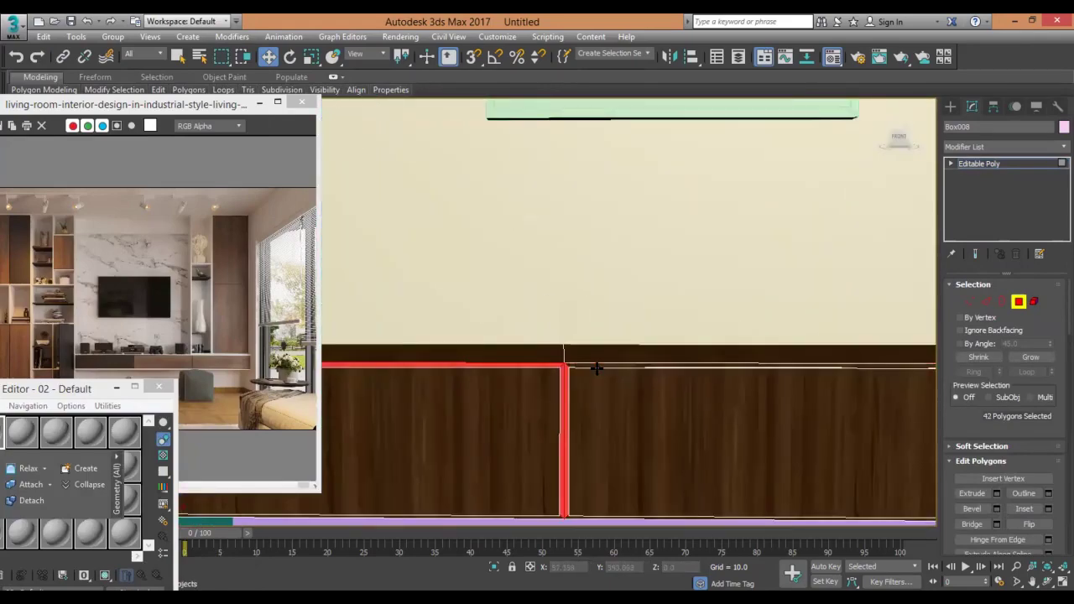
scroll(595, 369, down, 3)
scroll(671, 285, up, 4)
ctrl+click(671, 285)
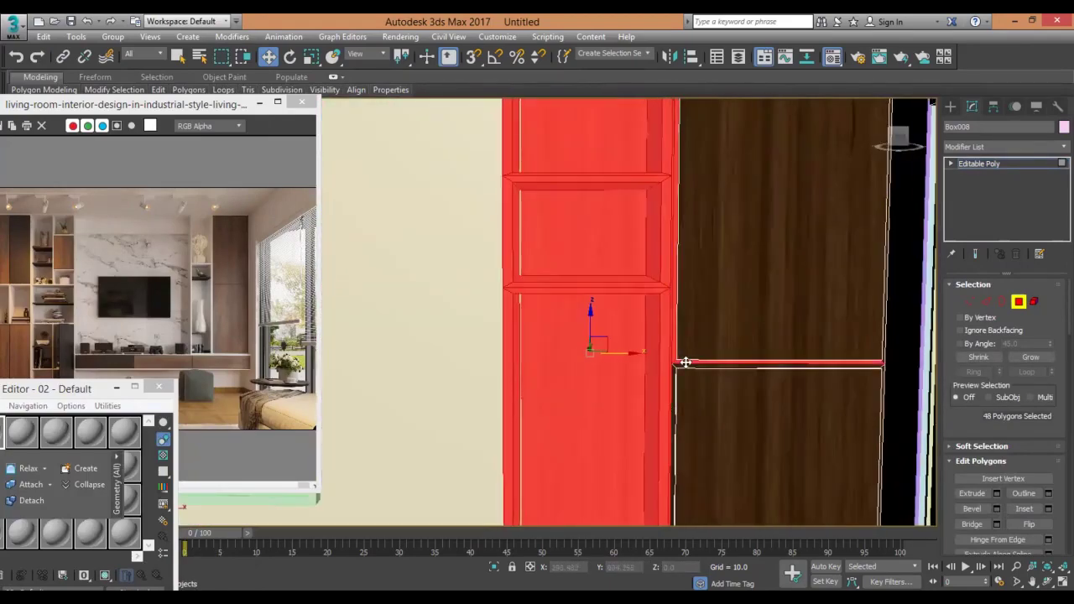
scroll(685, 362, down, 3)
ctrl+click(805, 390)
scroll(451, 400, up, 2)
scroll(451, 400, up, 3)
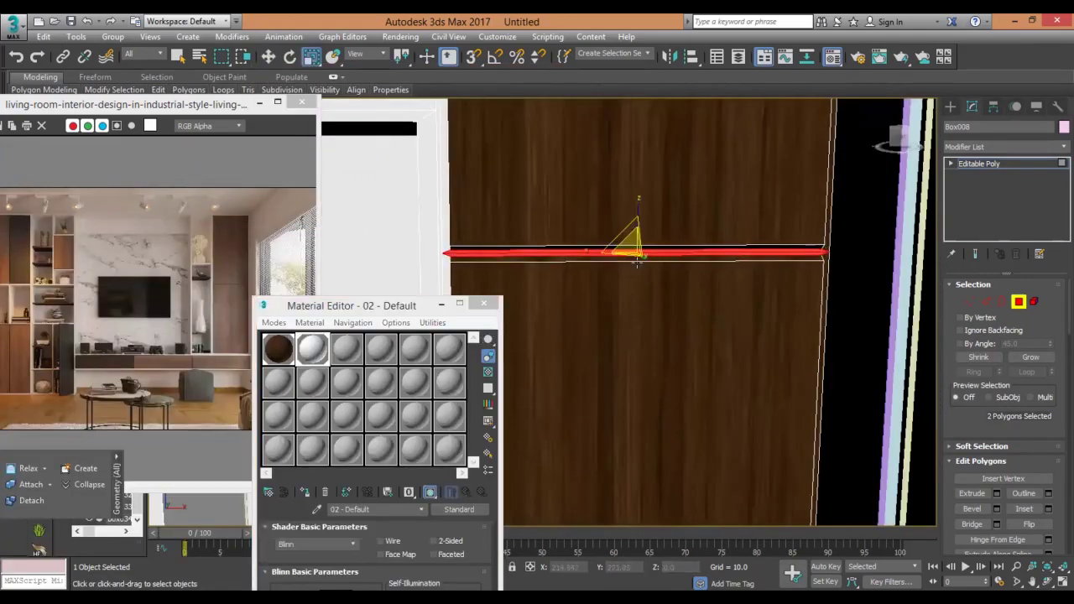
click(637, 263)
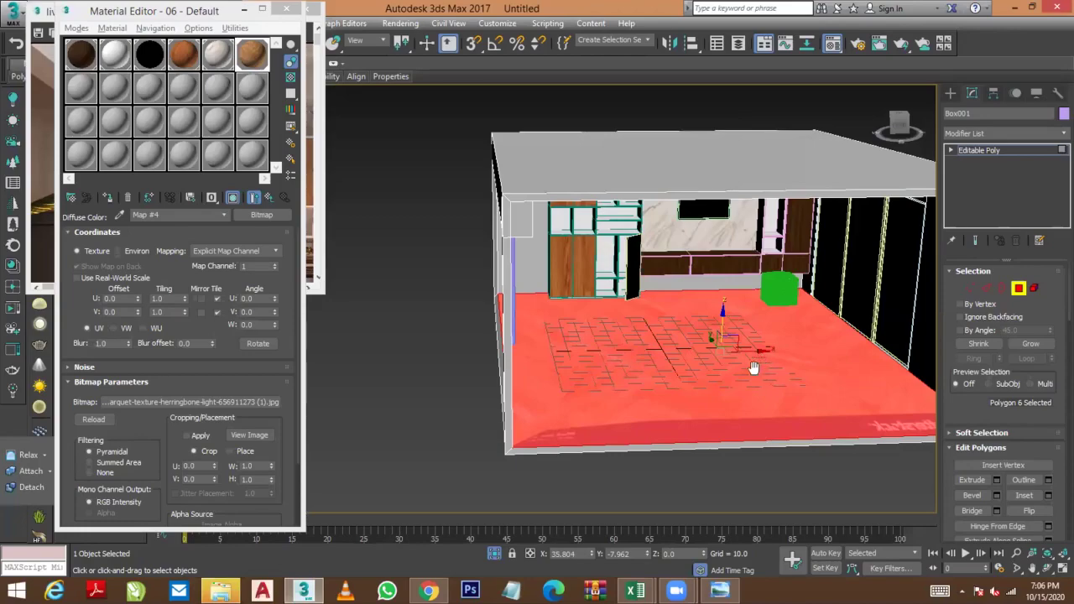
Preview the floor's herringbone bitmap to see the watermark strip to crop.
middle_drag(754, 366, 784, 444)
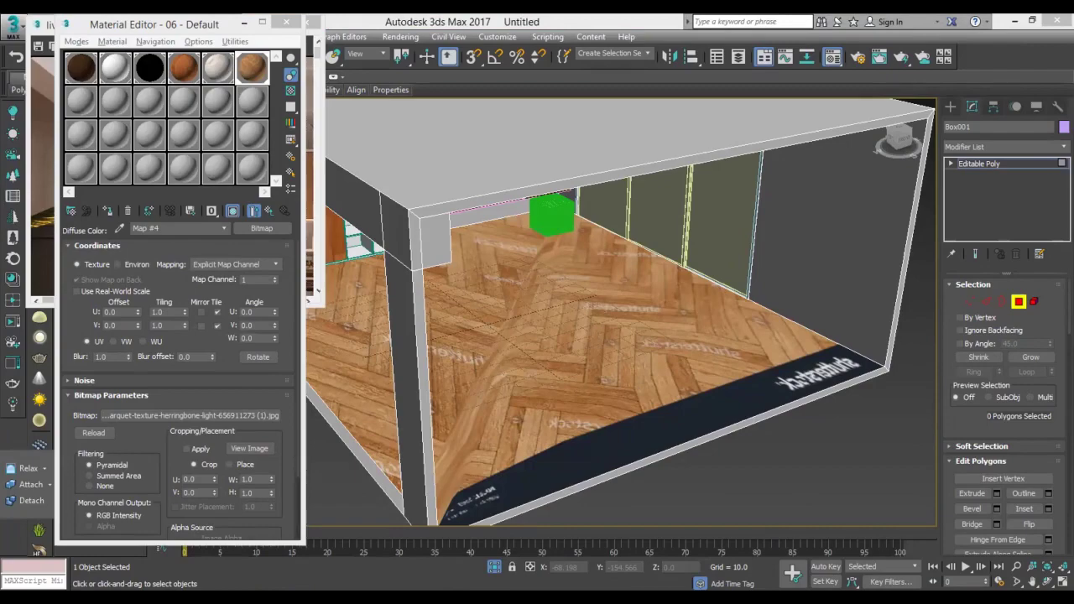
click(250, 448)
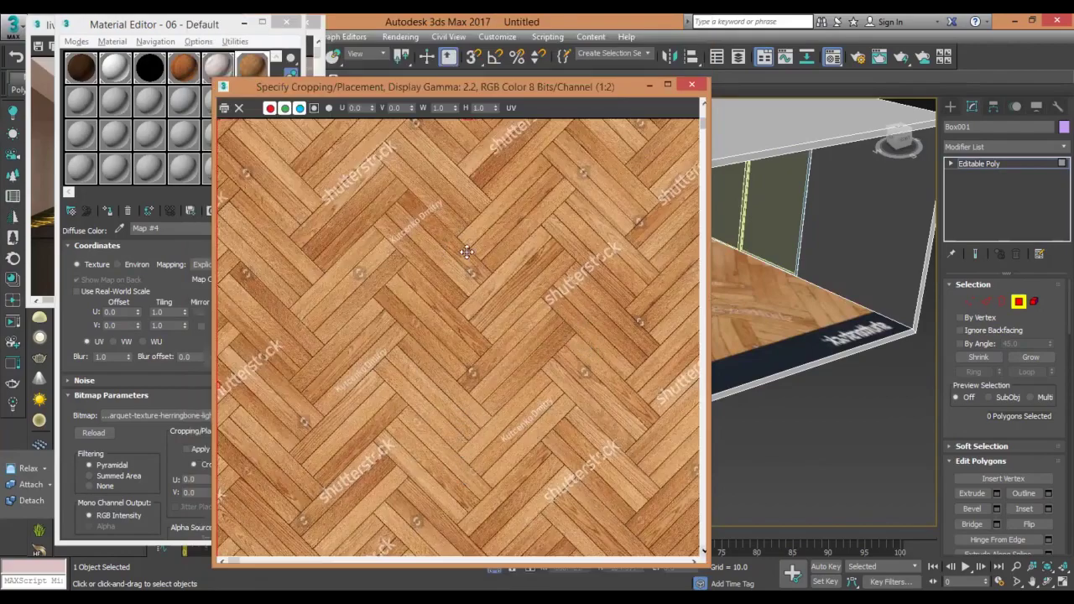
click(691, 85)
scroll(530, 485, up, 2)
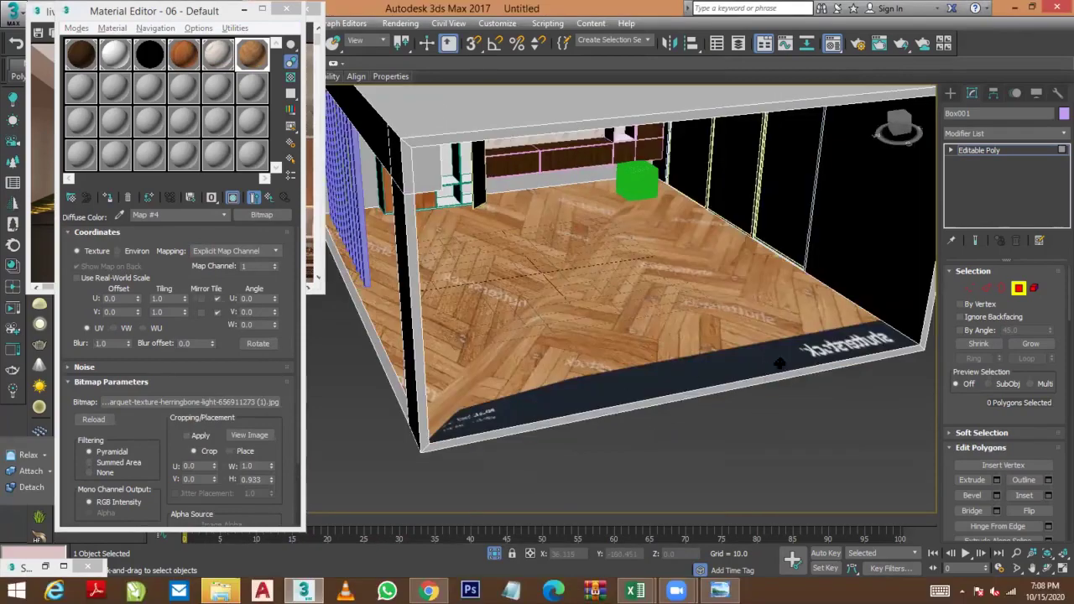
click(257, 52)
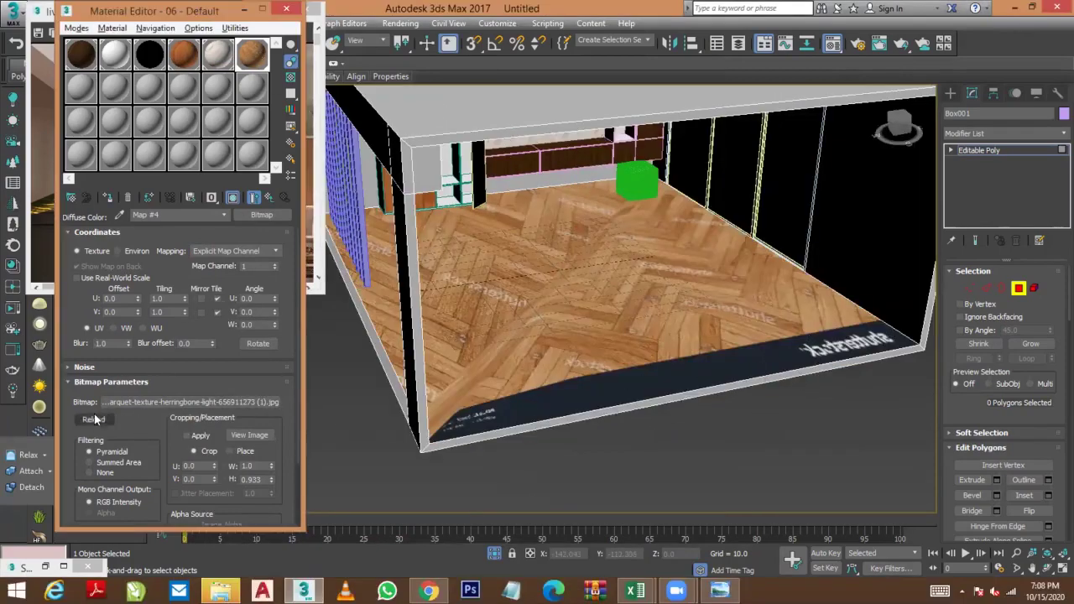
Crop the floor texture to height 0.9 to exclude the watermark, then view from the front.
click(249, 435)
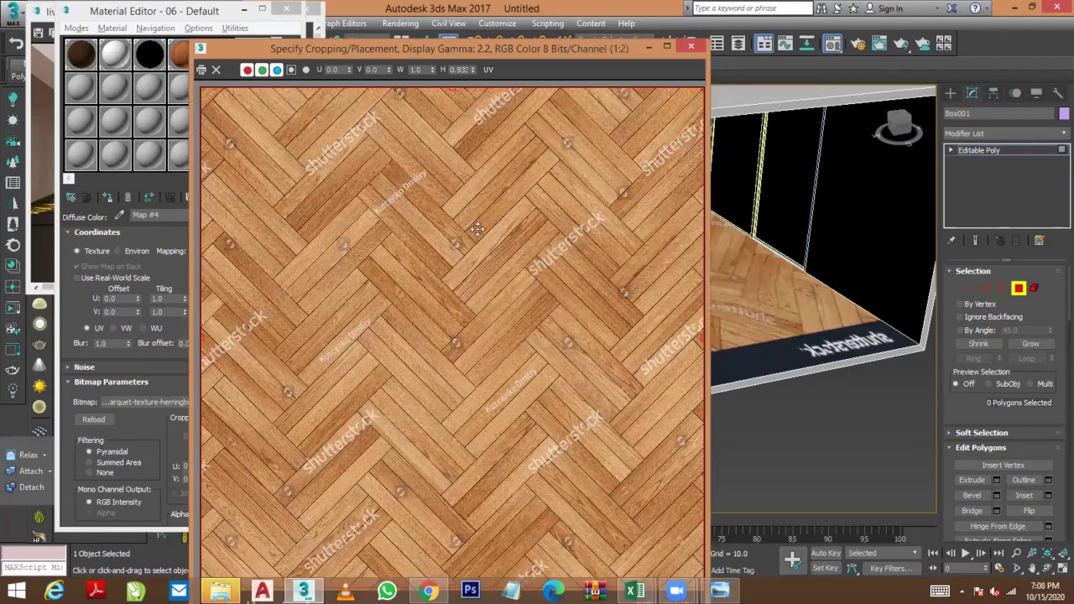
scroll(616, 531, down, 1)
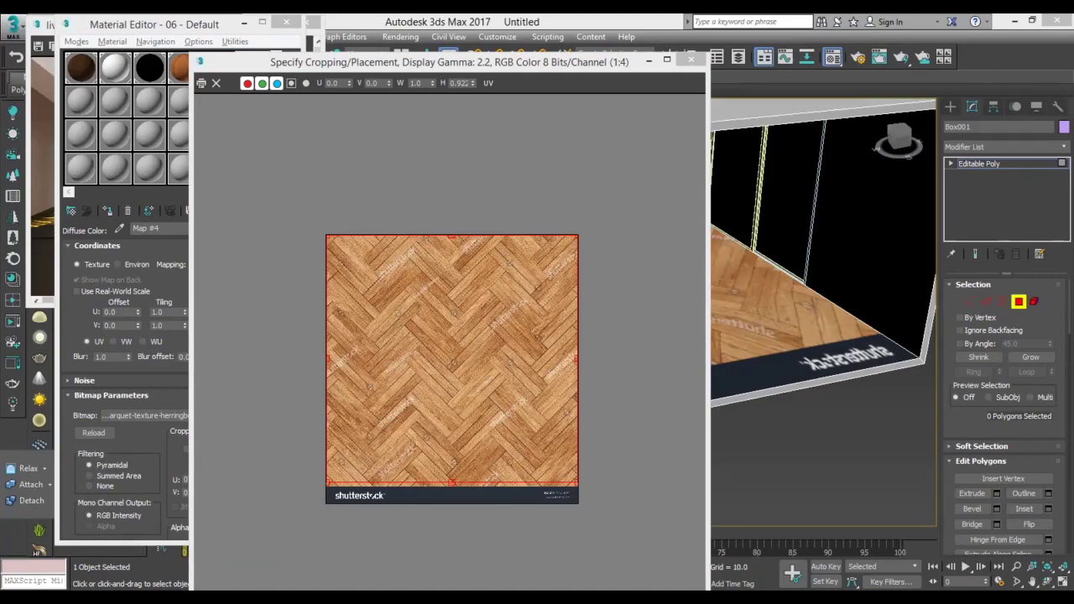
click(690, 60)
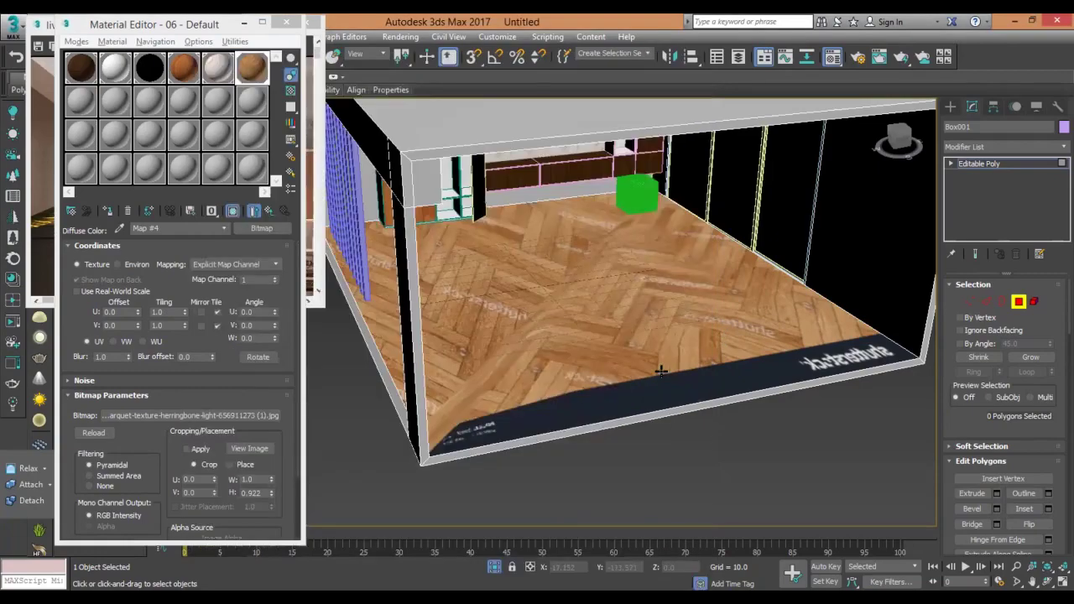
scroll(210, 377, down, 2)
click(249, 369)
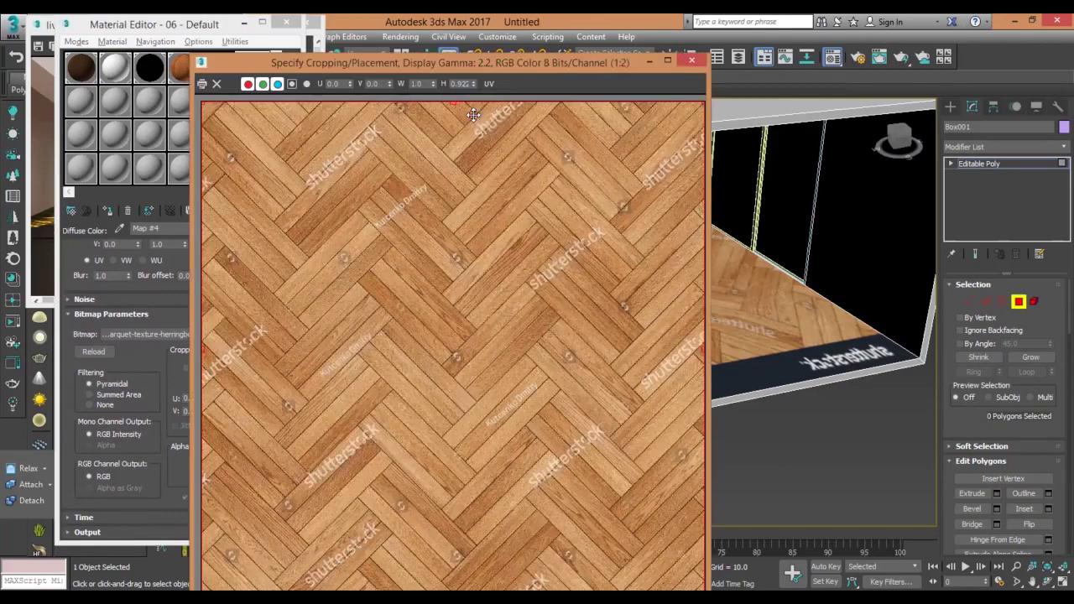
scroll(515, 246, down, 1)
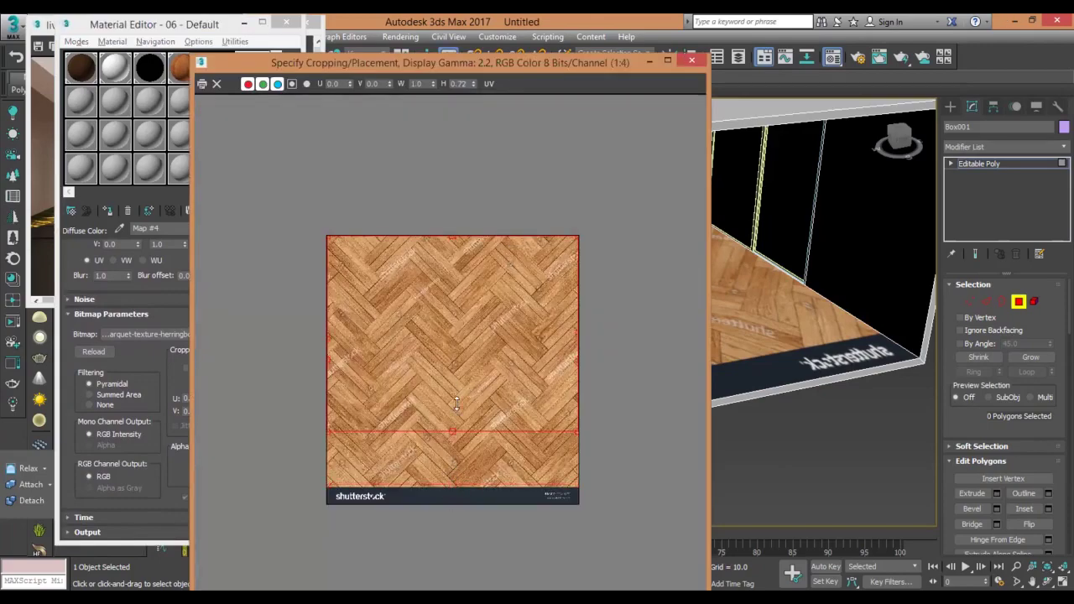
click(706, 482)
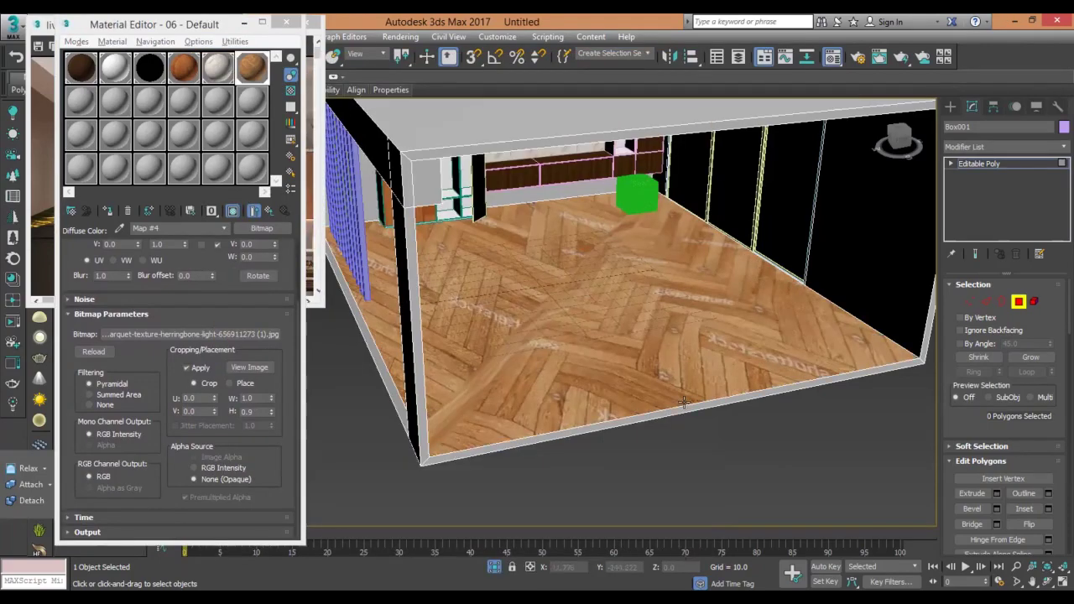
scroll(867, 223, down, 4)
key(f)
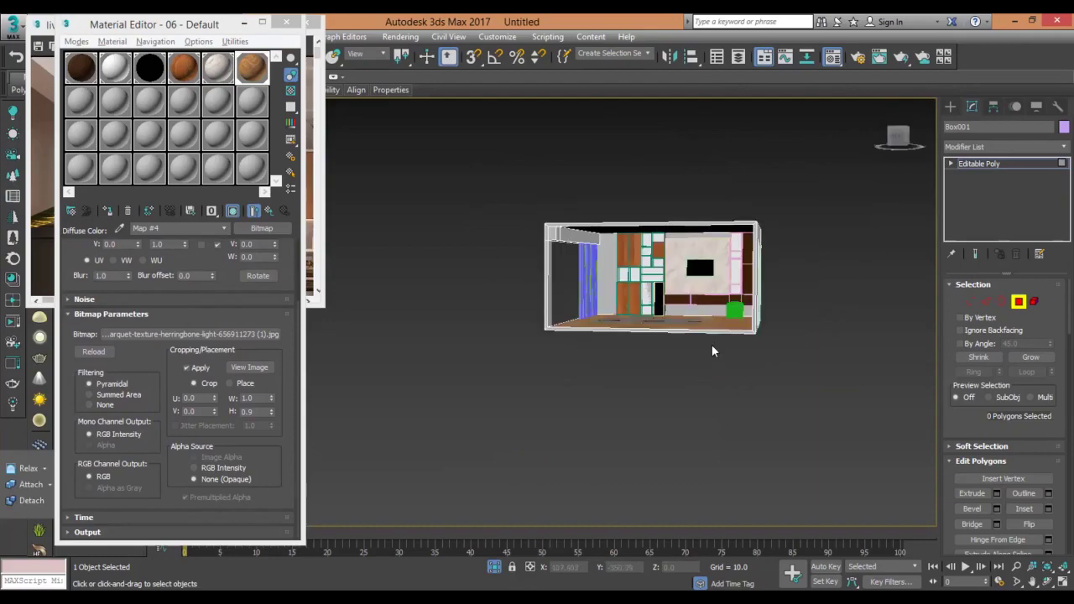
key(p)
scroll(448, 535, up, 5)
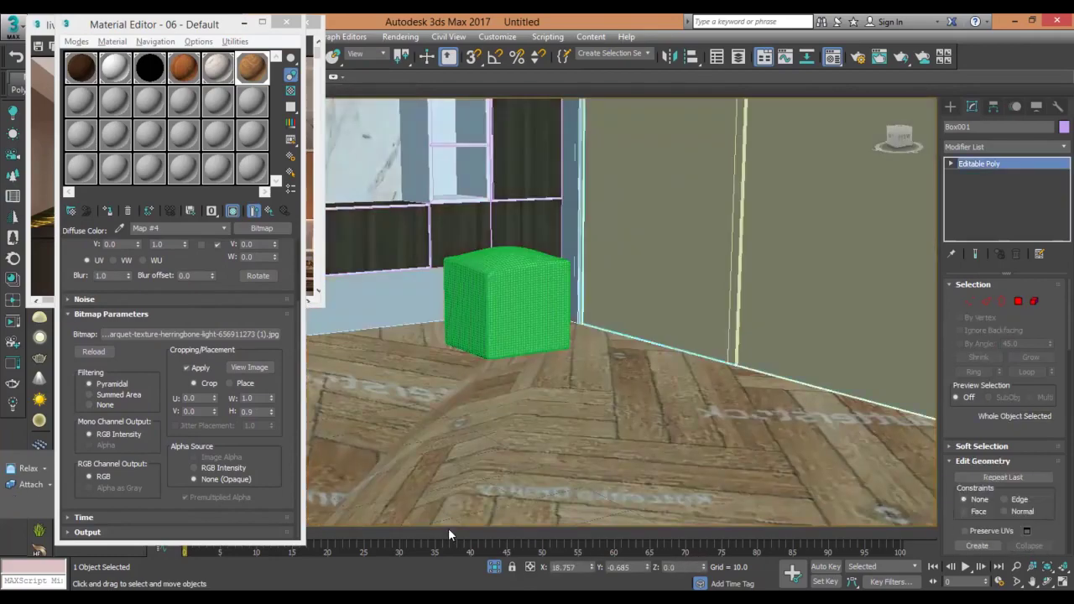
scroll(448, 534, down, 4)
click(1017, 301)
click(1018, 306)
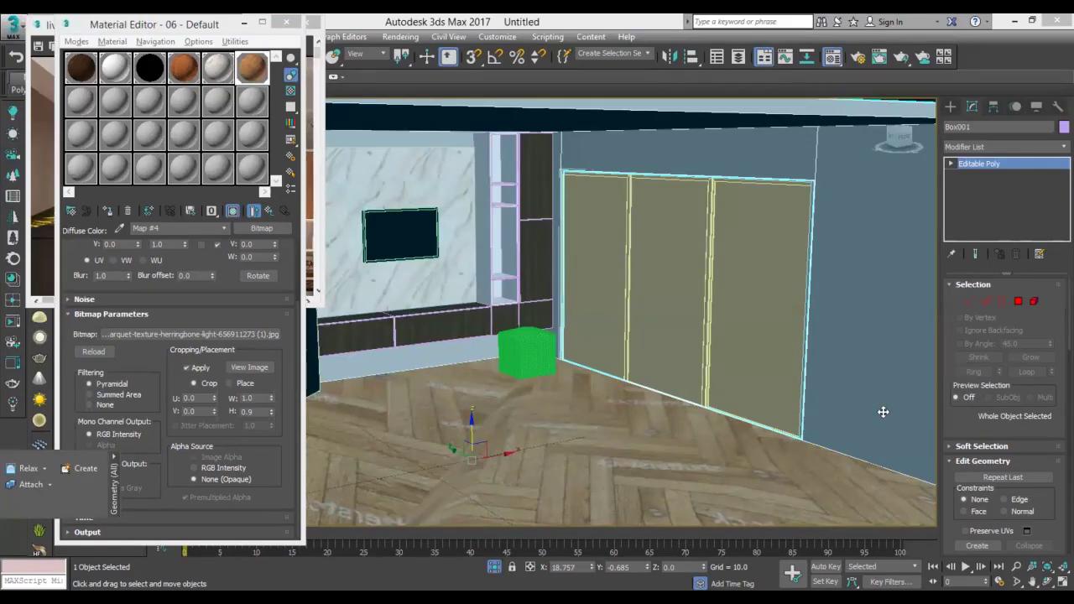
mouse_move(882, 411)
alt+middle_down()
mouse_move(645, 373)
mouse_move(815, 386)
alt+middle_up()
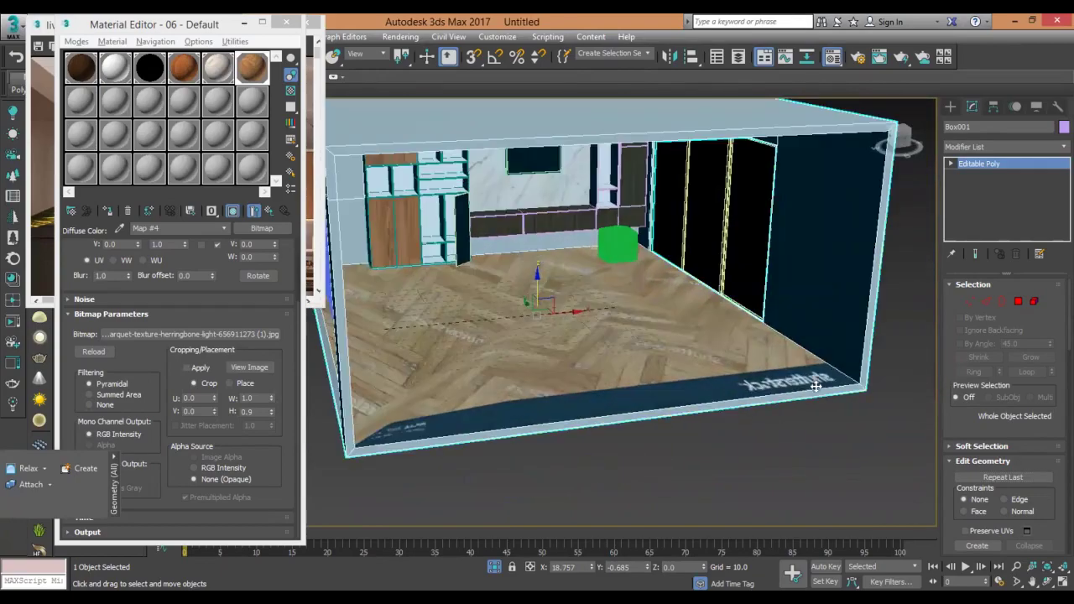
Reapply the floor texture crop at height 0.927 and select the floor polygons.
click(249, 367)
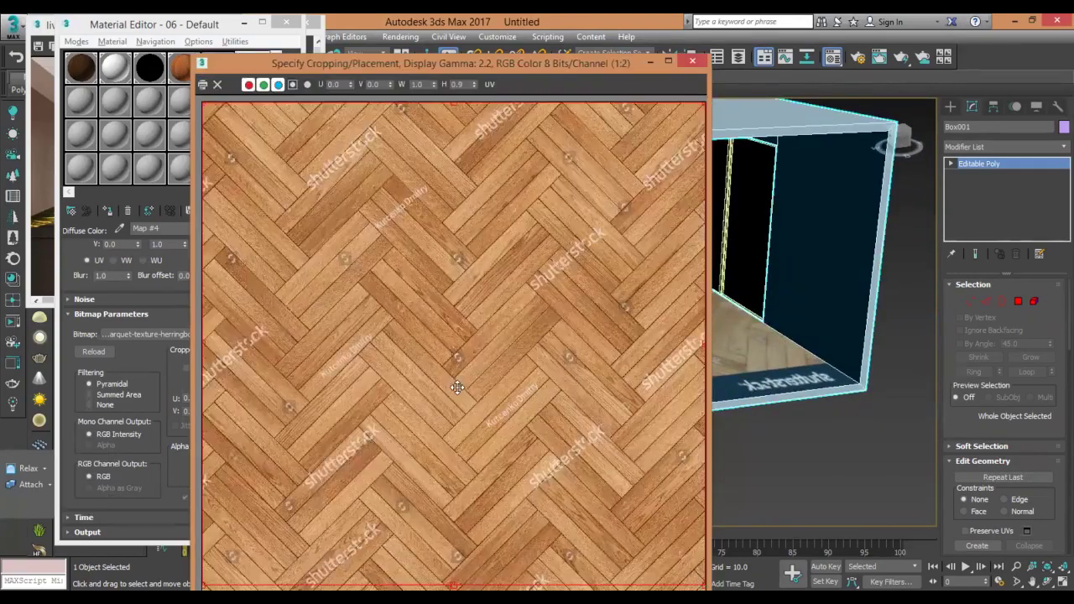
click(770, 476)
alt+middle_drag(770, 477, 713, 378)
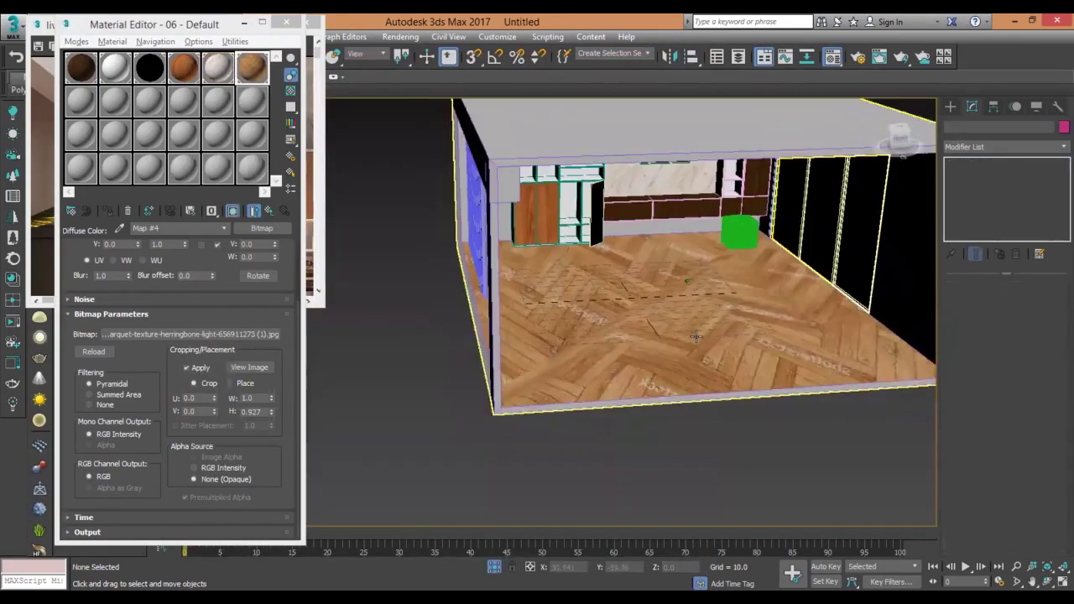
key(4)
scroll(661, 330, up, 5)
alt+middle_drag(661, 330, 713, 361)
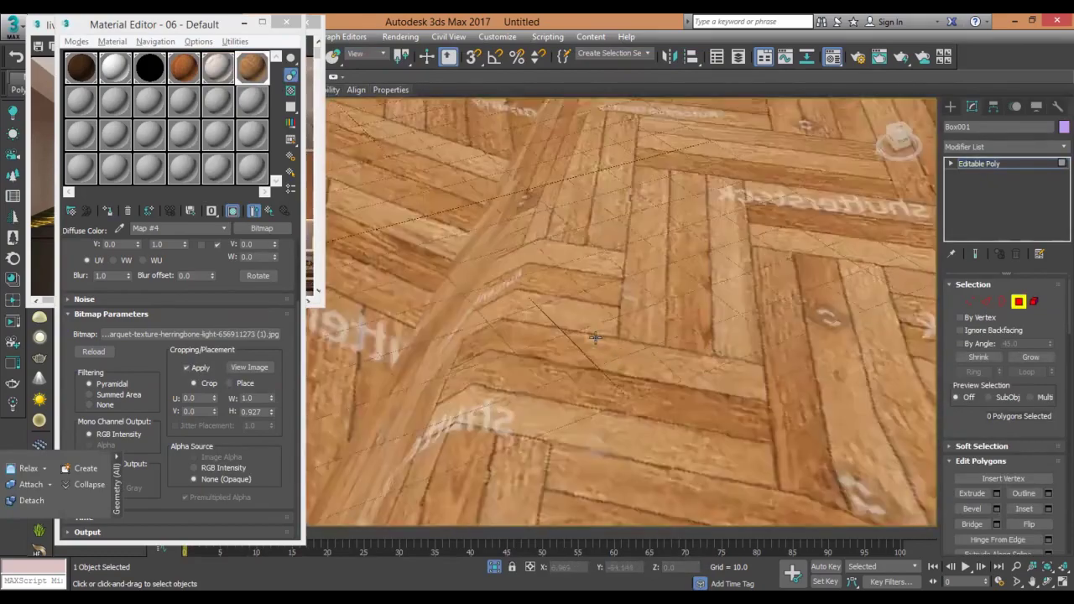
scroll(713, 361, down, 5)
Add a Box UVW Map modifier to the floor, undoing an accidental collapse.
click(817, 414)
scroll(817, 414, down, 3)
alt+middle_drag(846, 476, 896, 501)
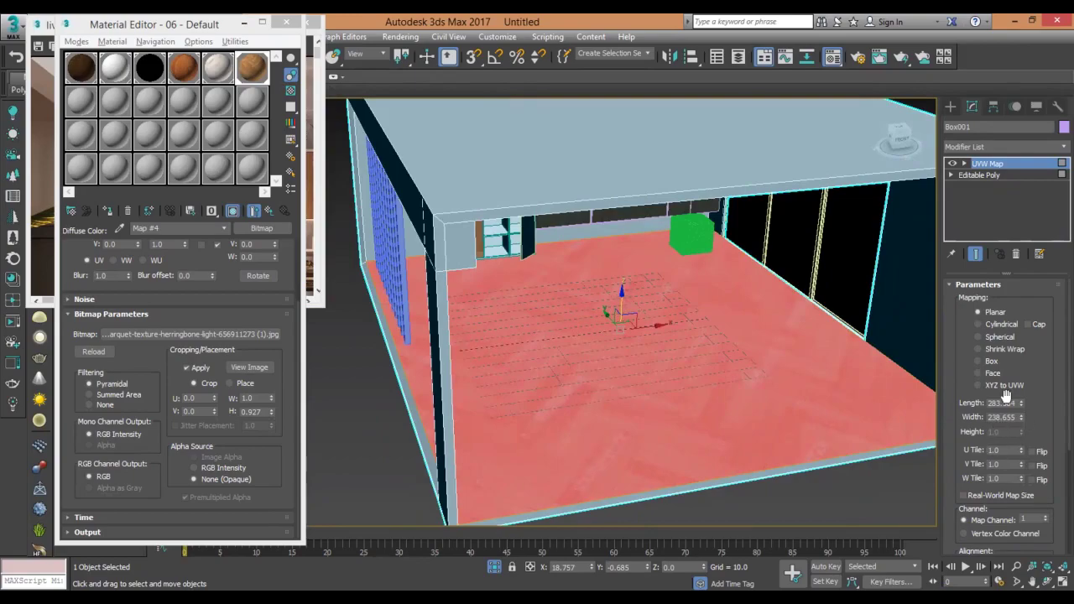
right_click(791, 369)
click(817, 400)
mouse_move(738, 391)
alt+middle_down()
mouse_move(771, 361)
mouse_move(838, 394)
alt+middle_up()
key(ctrl+z)
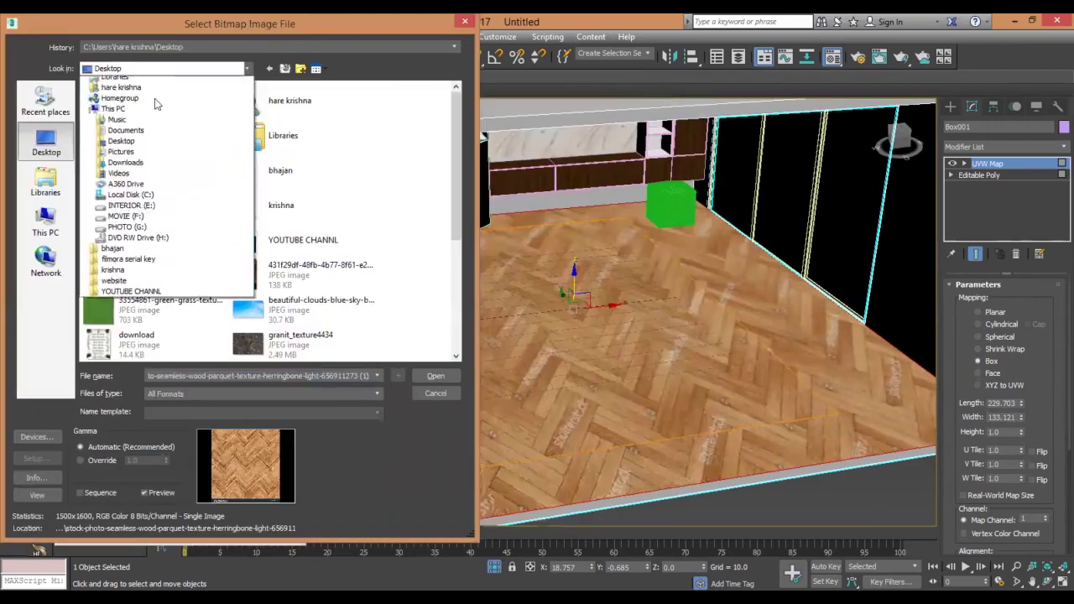
Try the red-stone-floor-tiles image from the marbal textures folder on the floor.
click(131, 205)
double_click(113, 187)
drag(457, 101, 459, 185)
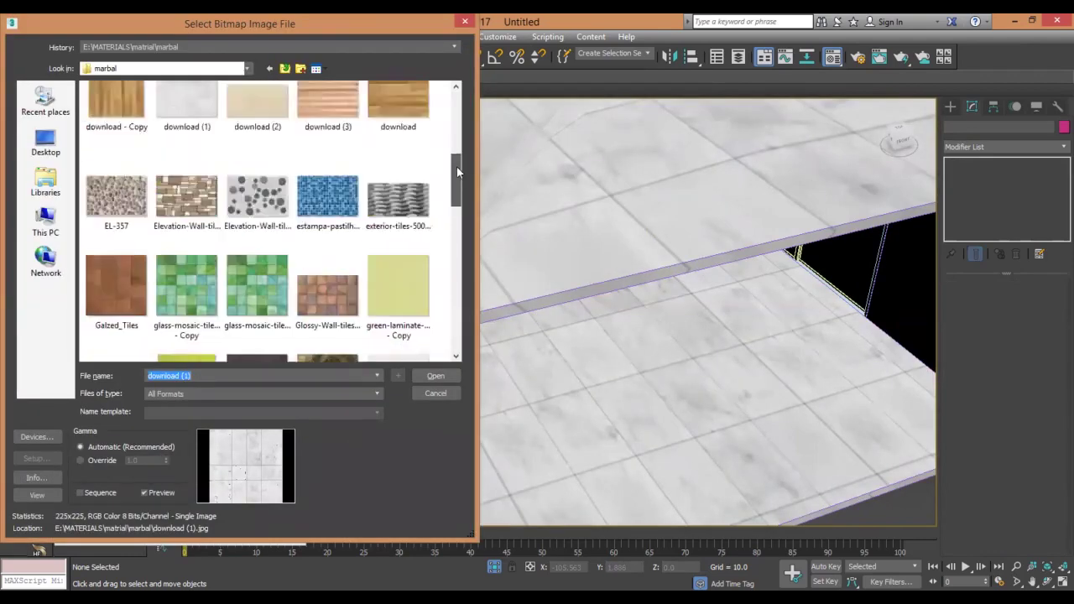
drag(456, 166, 464, 215)
click(409, 243)
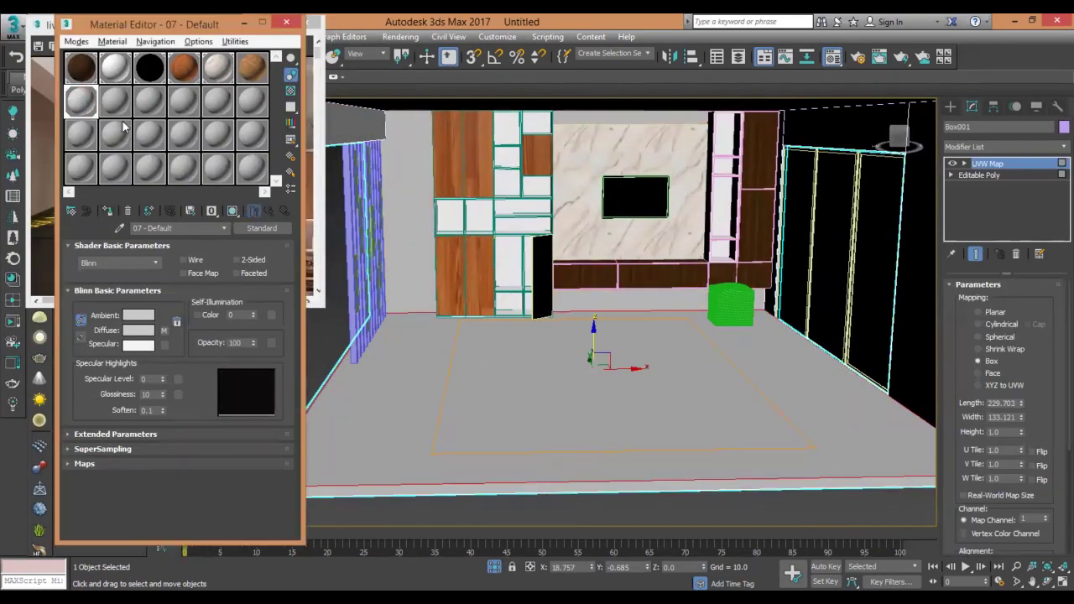
click(420, 142)
click(166, 329)
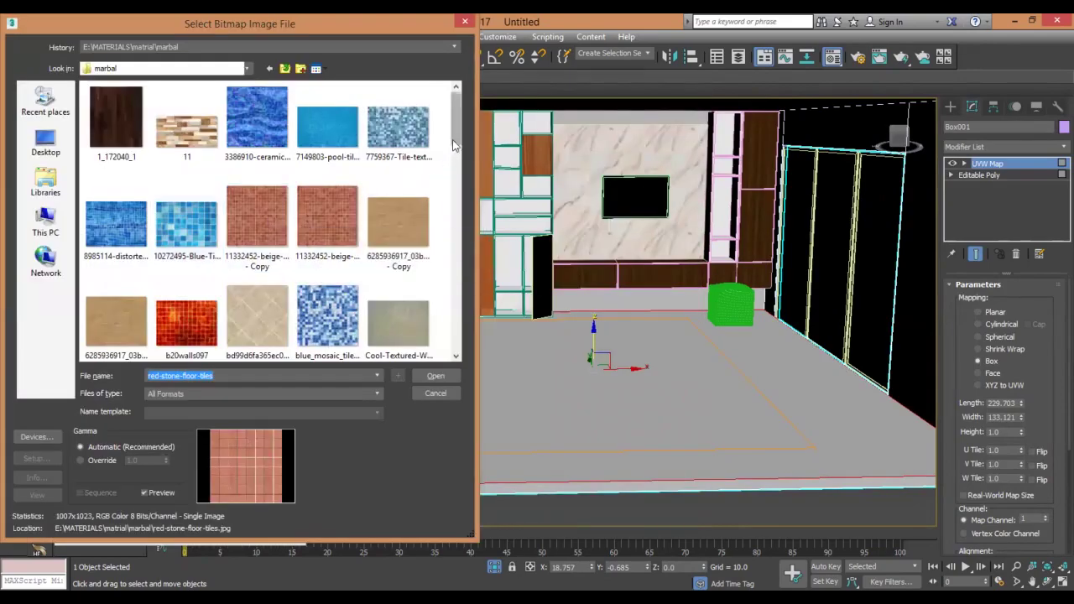
double_click(259, 180)
click(232, 209)
alt+middle_drag(695, 407, 712, 415)
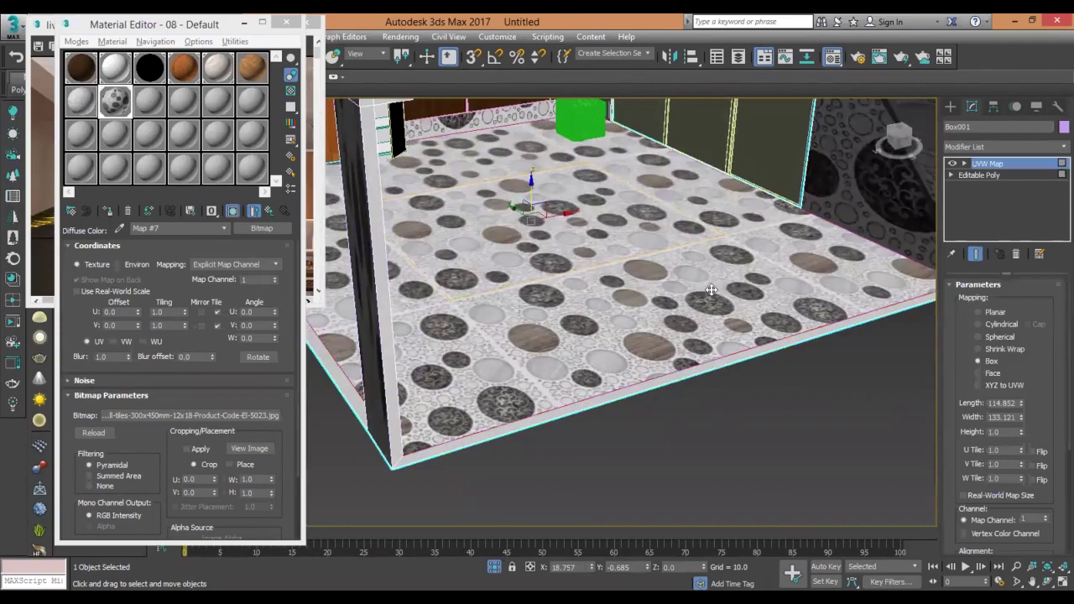
Put the herringbone parquet image back on the floor, cropped at height 0.907, with Box mapping.
click(84, 111)
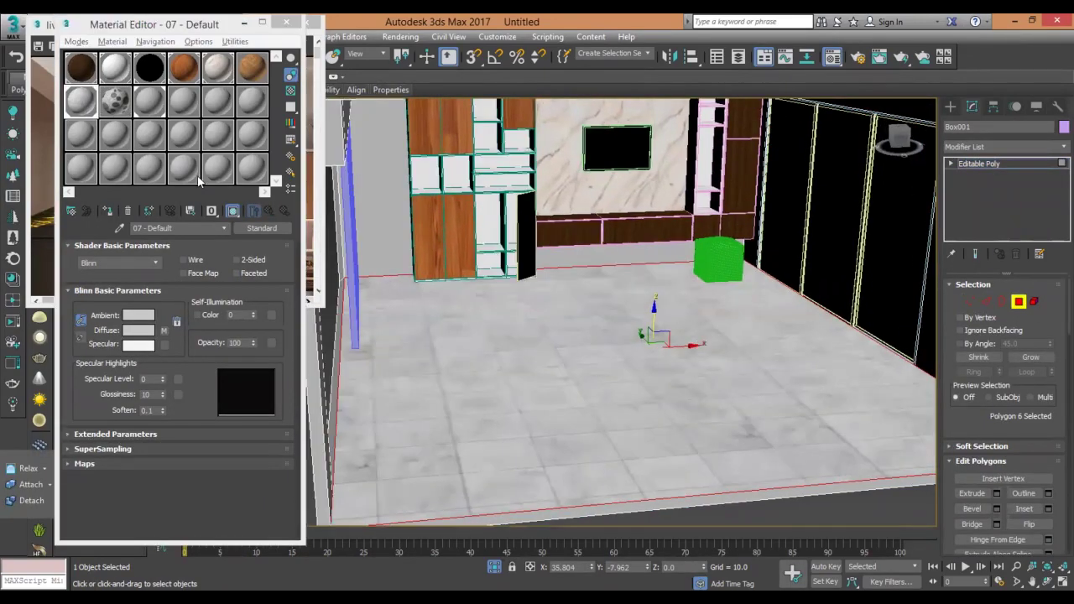
click(164, 330)
double_click(167, 309)
click(249, 448)
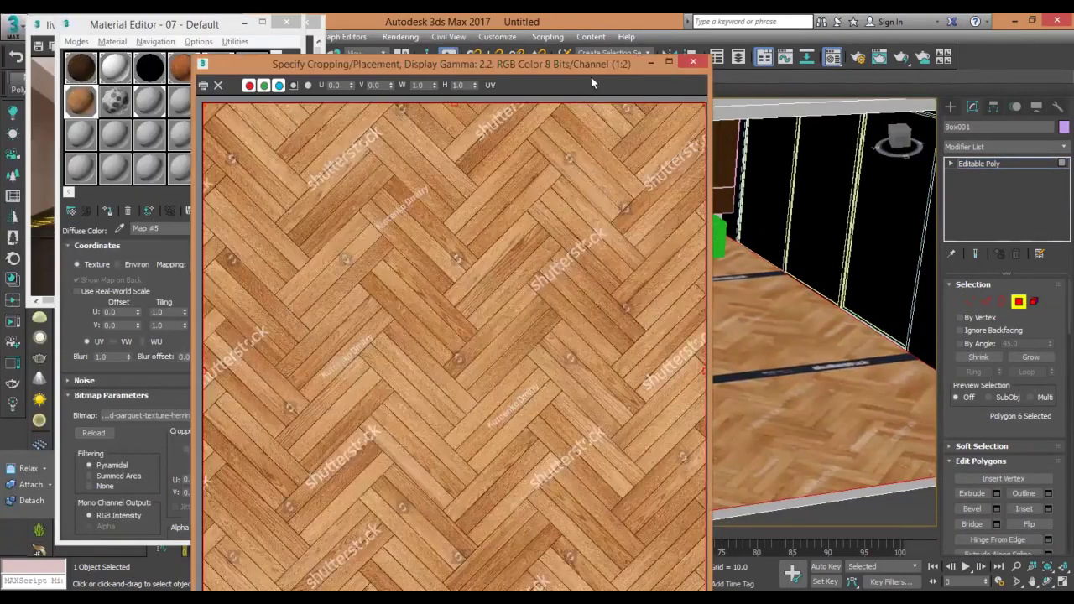
click(690, 69)
click(1031, 21)
click(705, 69)
click(199, 449)
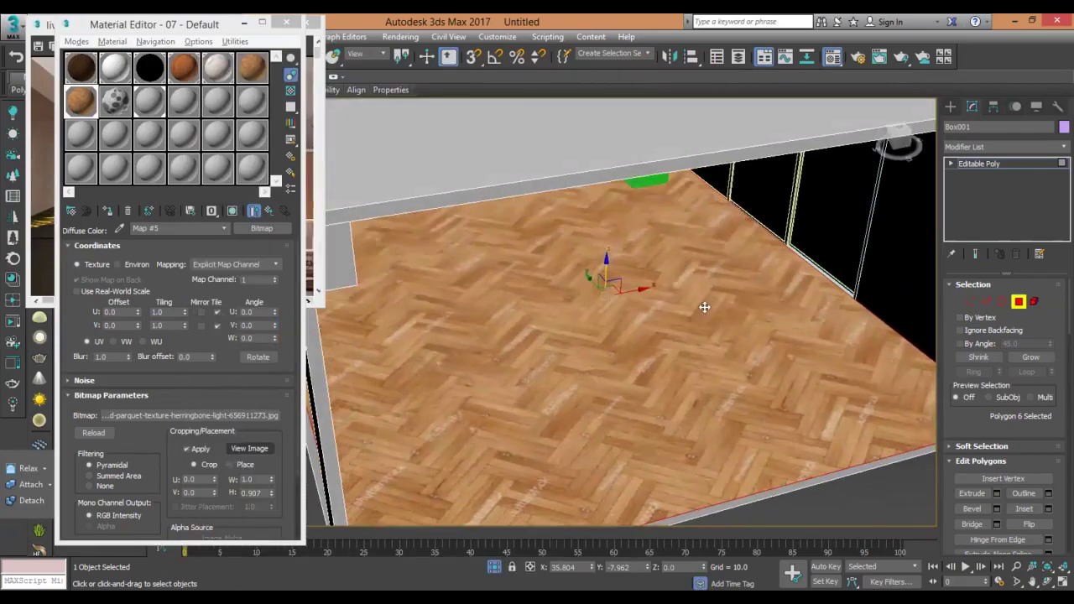
click(1004, 146)
click(982, 545)
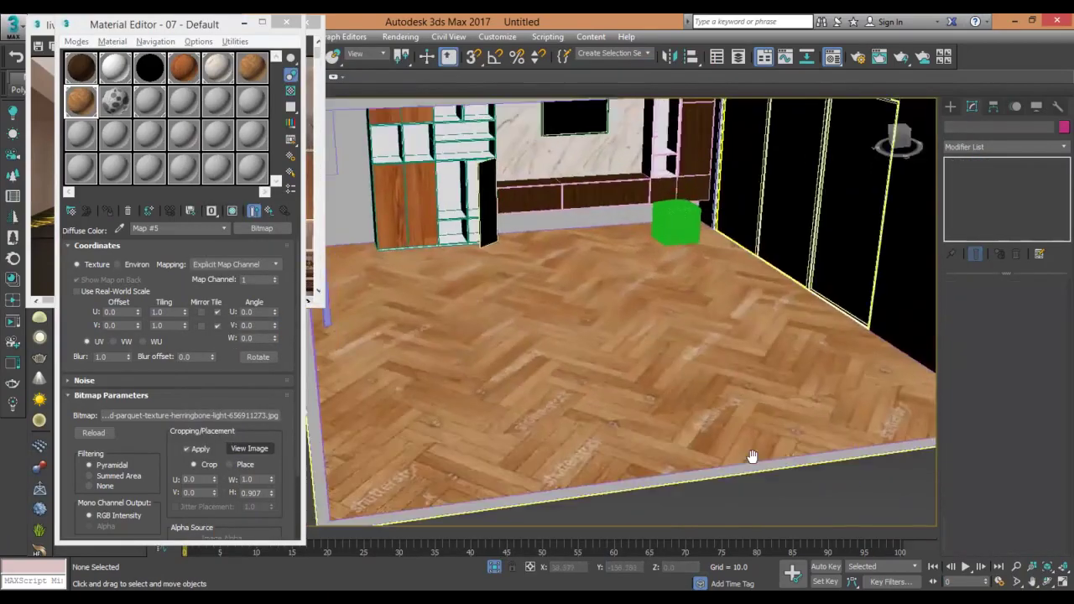
Orbit to inspect the glass door panels and maximize the viewer window.
scroll(587, 318, down, 5)
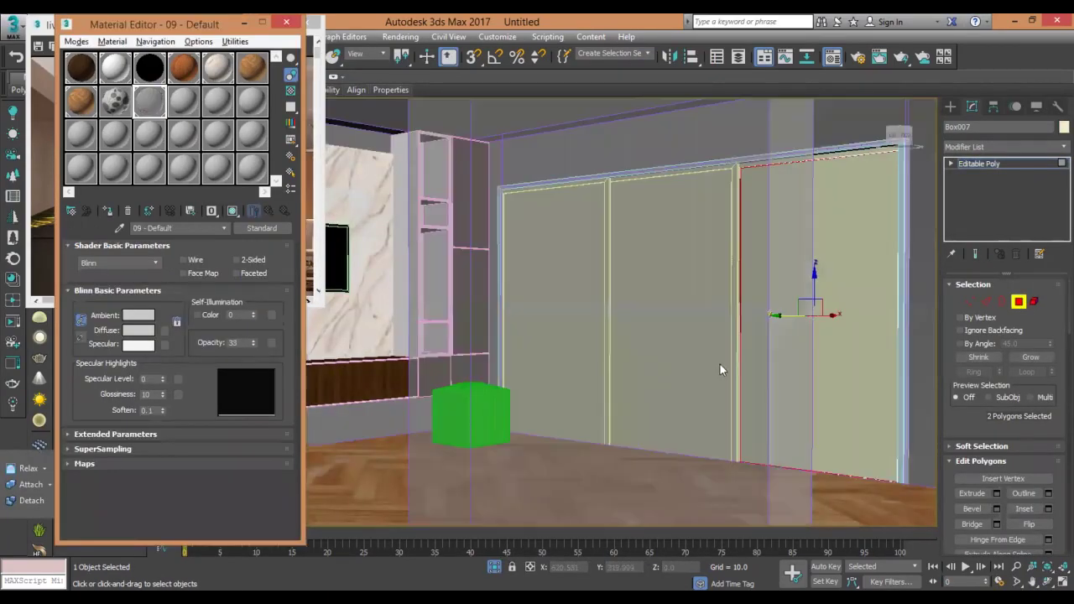
alt+middle_drag(587, 319, 637, 336)
scroll(705, 325, up, 8)
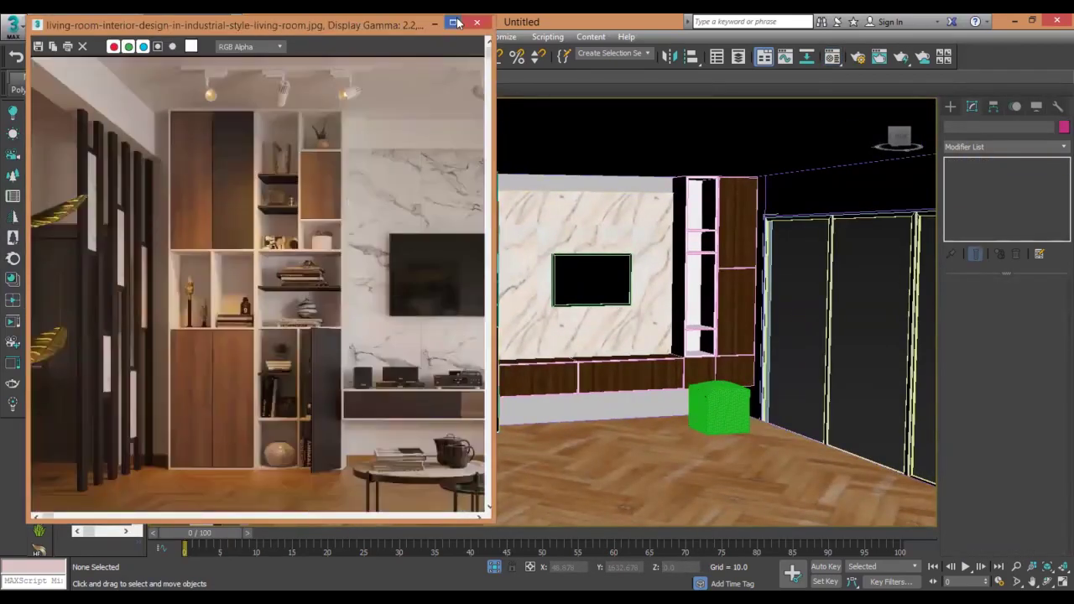
click(453, 23)
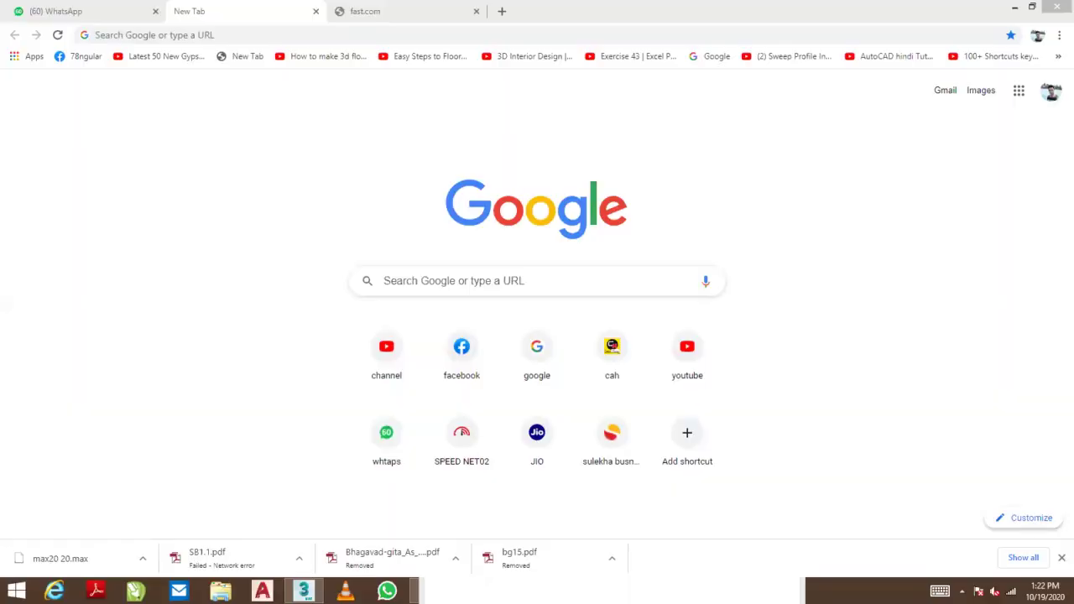
Search Google Images for 'aaj tak lnews' and save the Budget Breaking news image.
click(390, 281)
text(star plus se)
key(Down)
key(Return)
drag(193, 97, 73, 106)
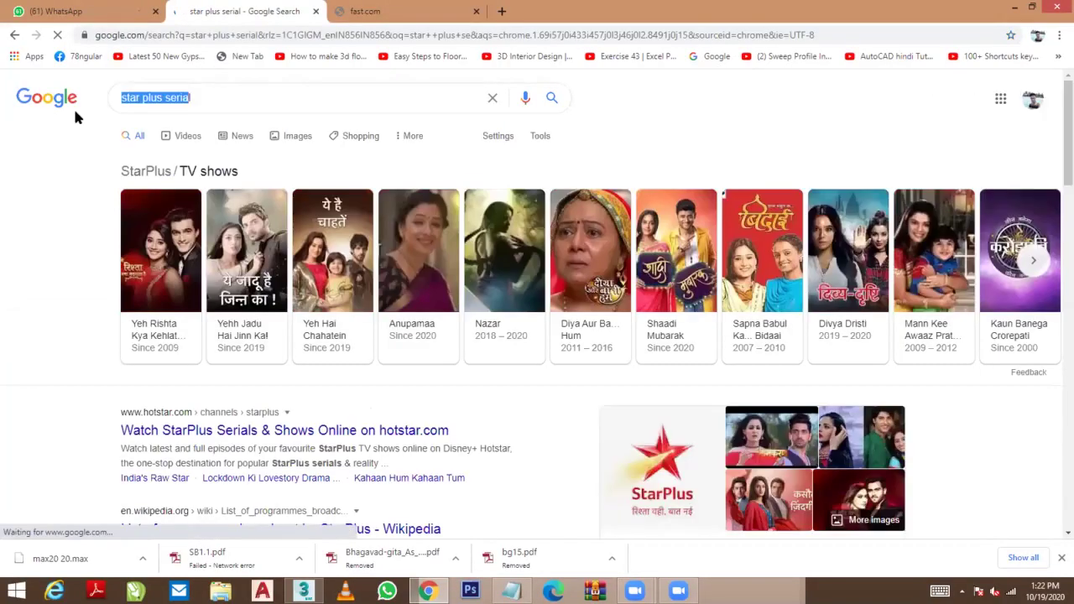
text(aaj tak lnews)
key(Return)
click(235, 135)
click(280, 435)
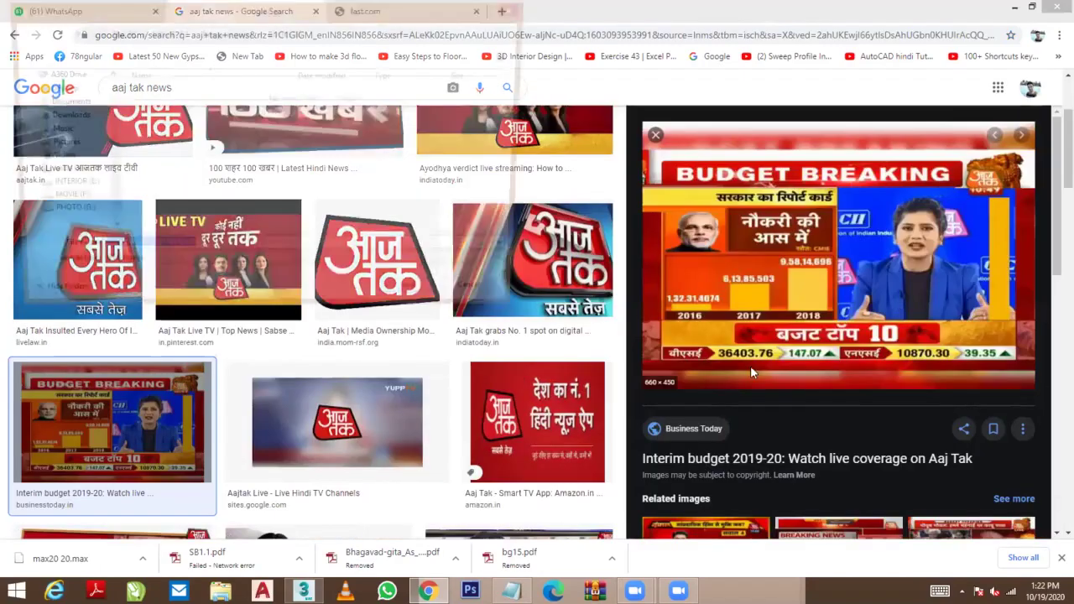
right_click(750, 366)
Pick a V-Ray Bitmap map for the VRayLightMtl's Color slot.
key(v)
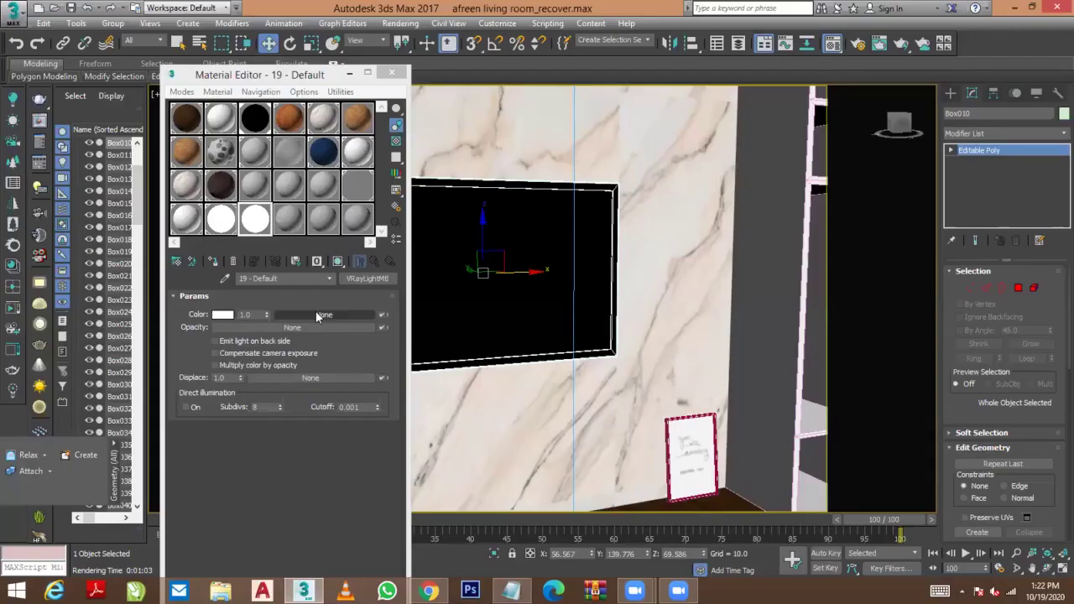
click(315, 311)
click(411, 180)
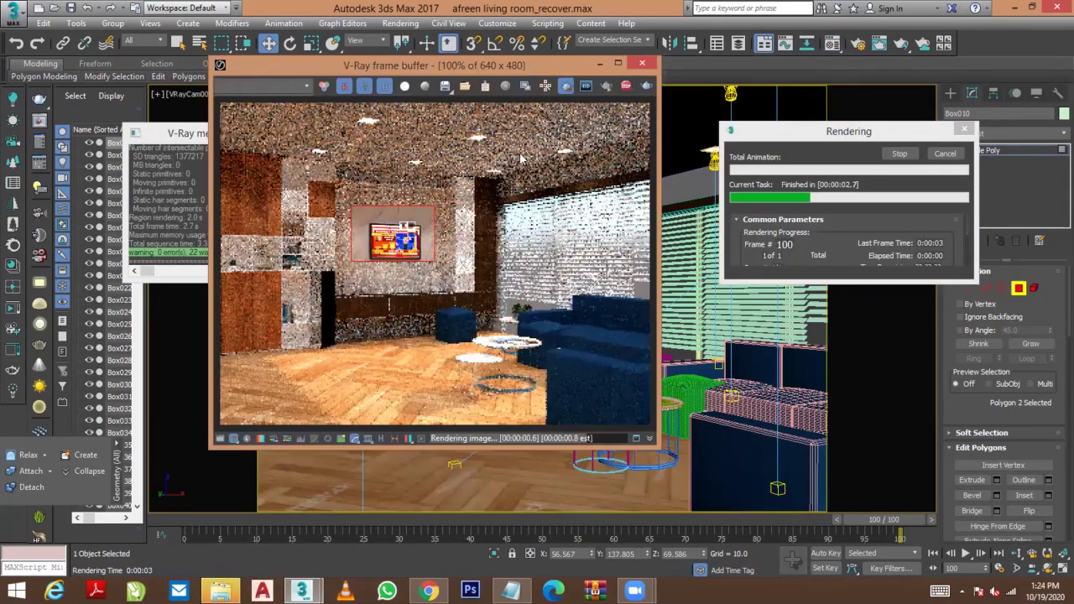
Set the render output size to the 1920×1080 preset.
click(642, 63)
key(F10)
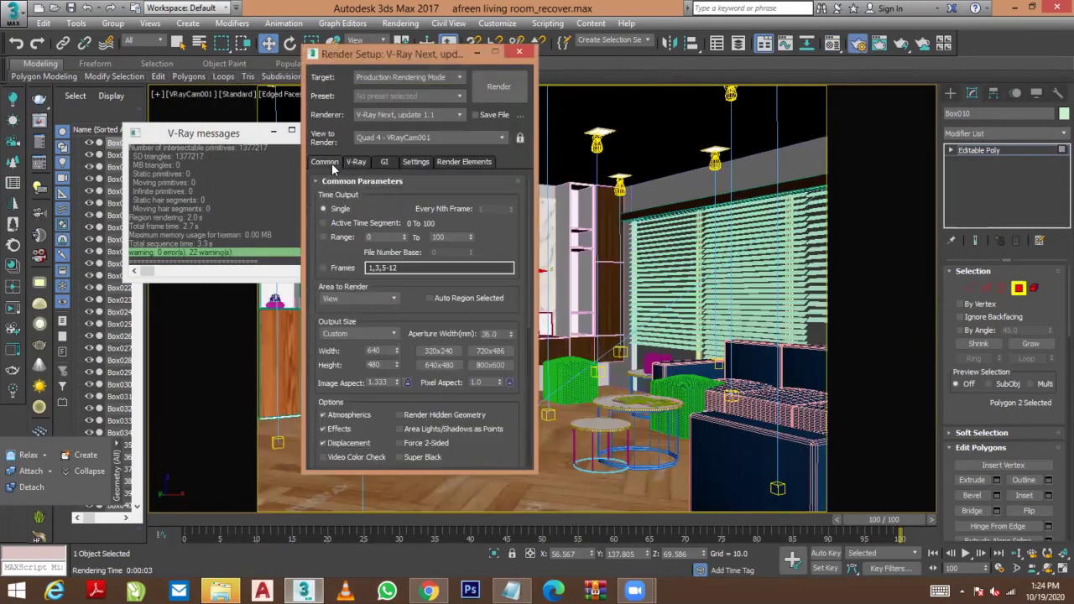
click(358, 333)
click(350, 503)
click(519, 51)
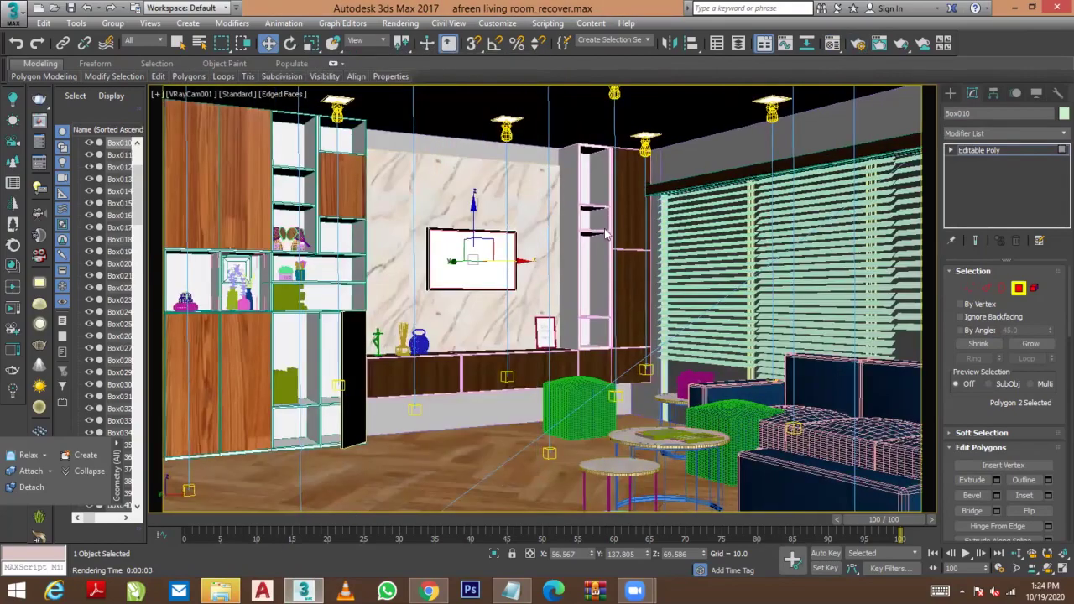
Select the scene camera and maximize its viewport.
key(alt+w)
click(335, 296)
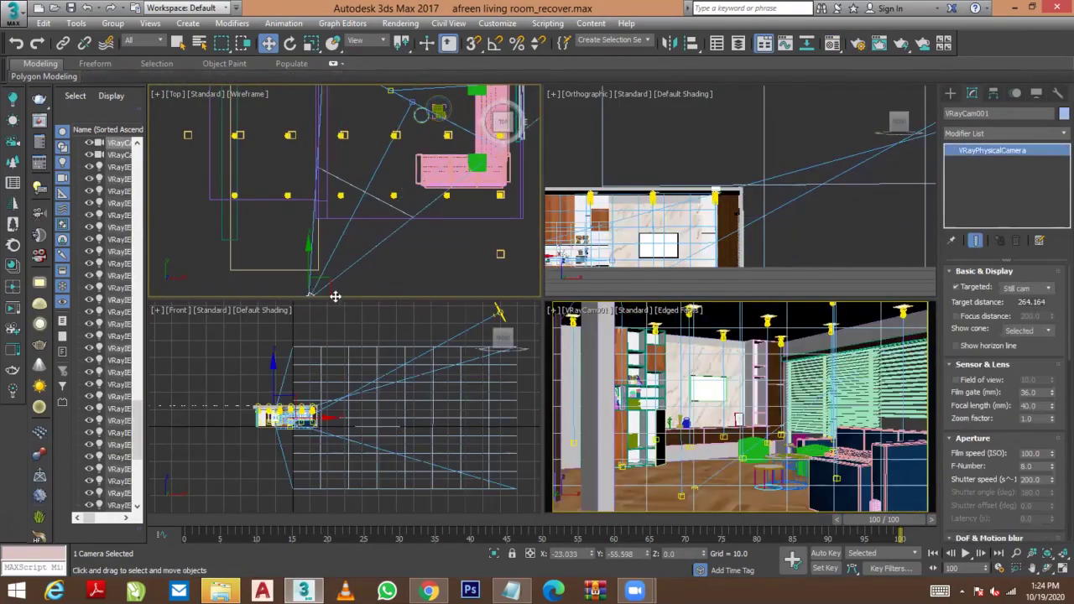
key(alt+w)
scroll(374, 321, up, 2)
Check the irradiance map quality presets in the GI settings.
key(F10)
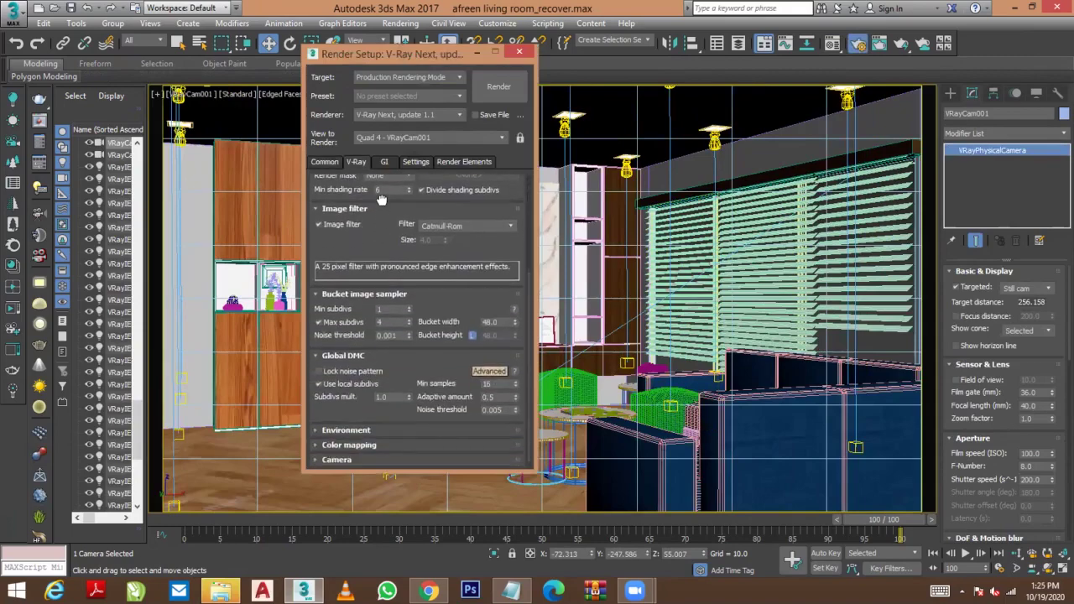
scroll(380, 198, up, 5)
scroll(380, 198, down, 3)
scroll(380, 198, down, 2)
click(384, 161)
click(411, 344)
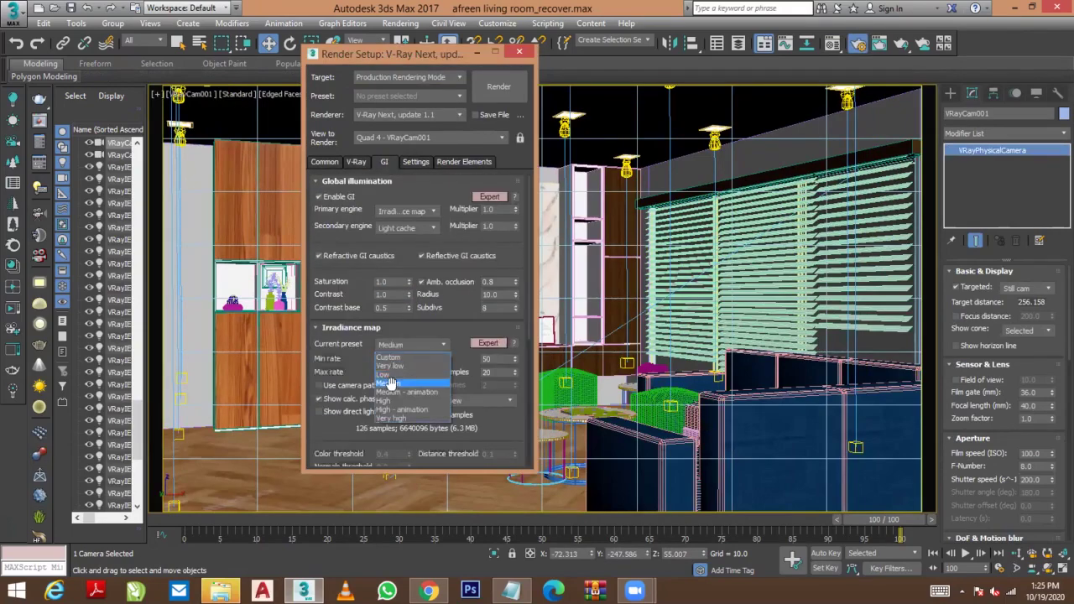
click(389, 382)
Set the V-Ray bucket sequence to Top->Bottom and render the camera view.
click(415, 161)
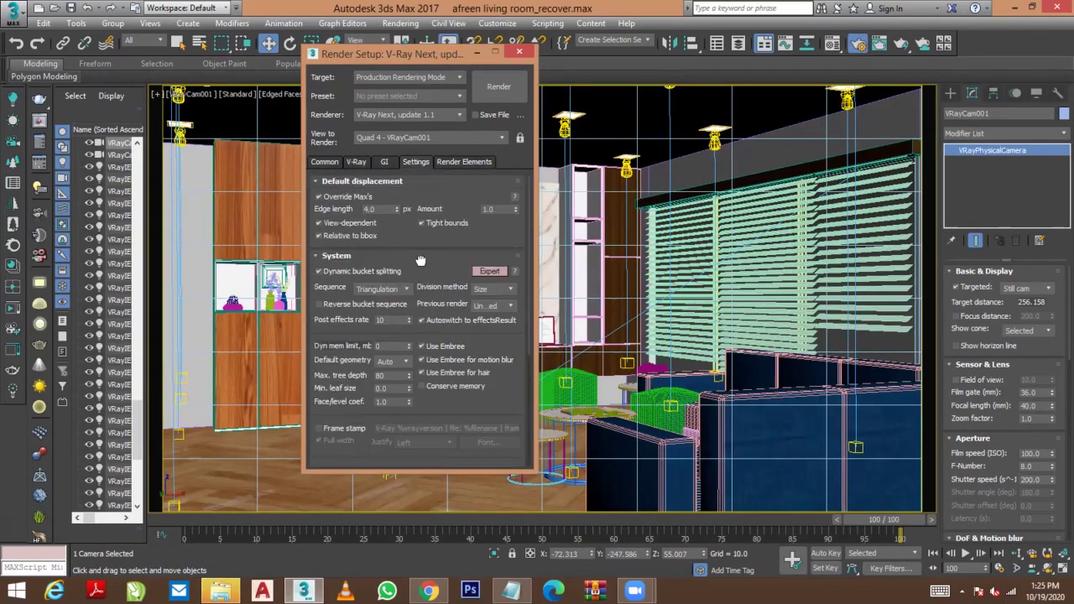
scroll(420, 261, down, 3)
scroll(402, 277, down, 3)
scroll(330, 314, up, 6)
click(382, 289)
click(377, 305)
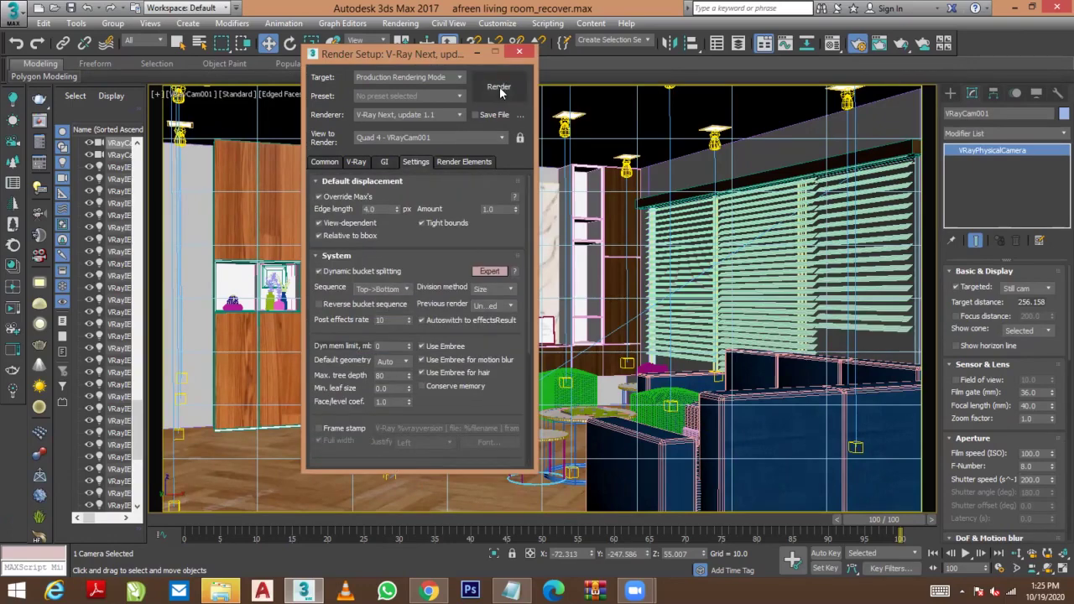
click(499, 89)
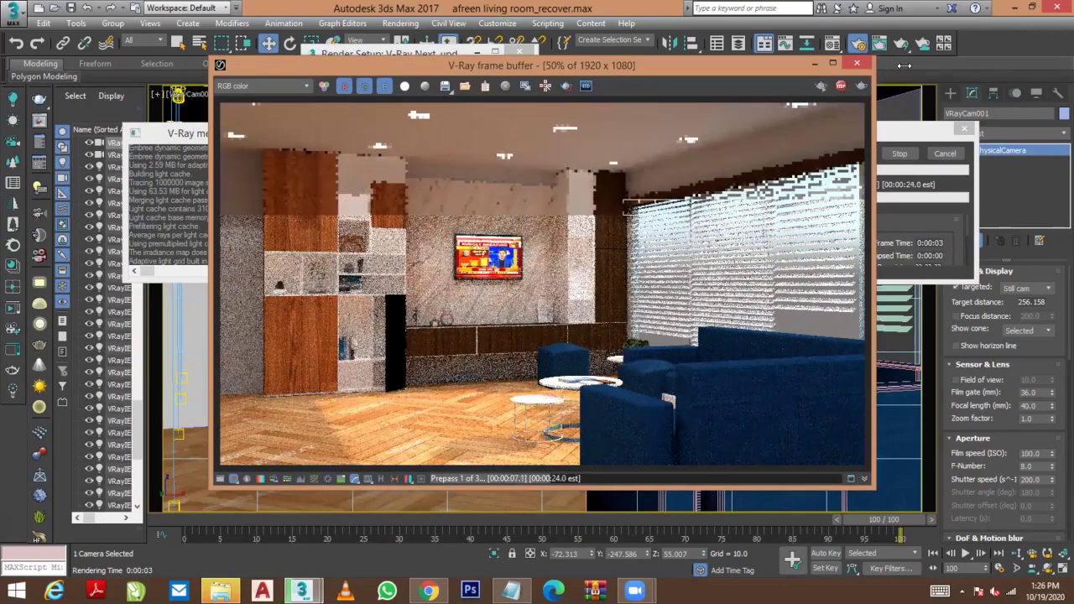
click(338, 112)
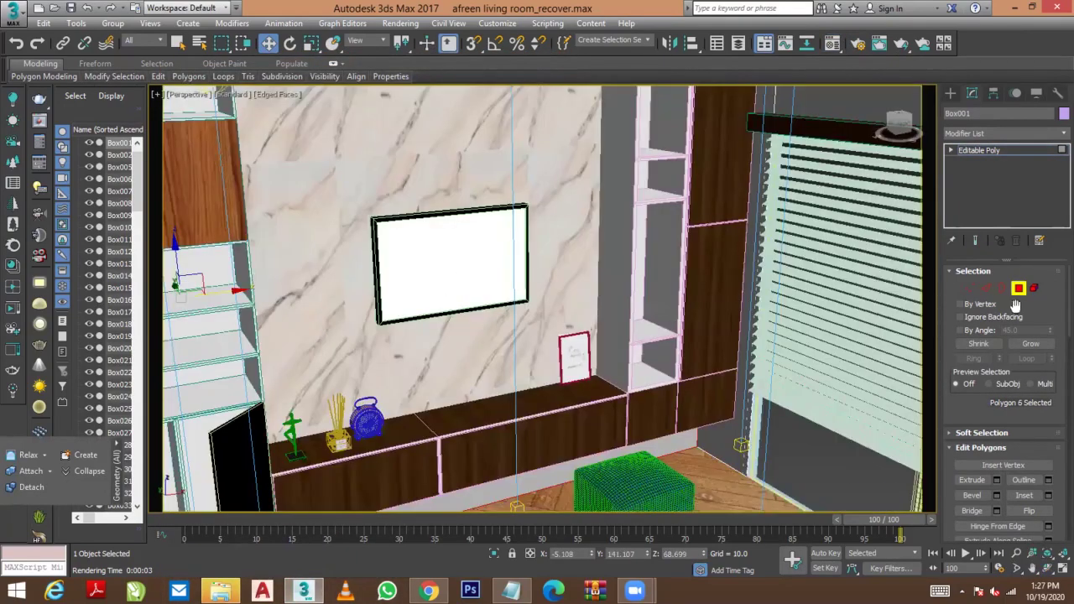
Isolate the TV panel and view it from above.
alt+middle_drag(416, 261, 450, 278)
click(579, 252)
alt+middle_drag(579, 251, 583, 333)
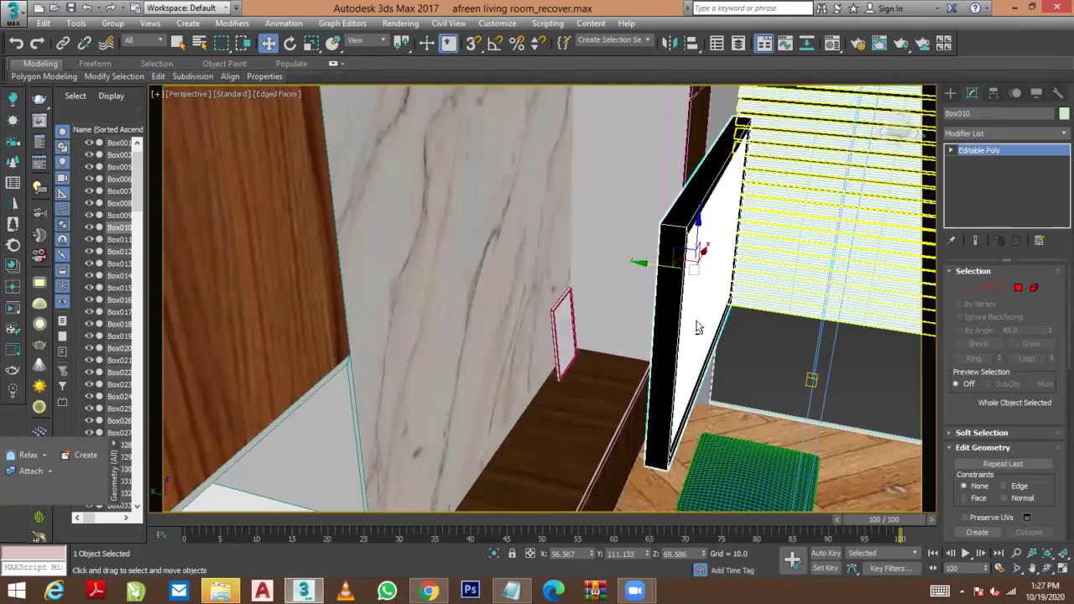
key(alt+q)
right_click(661, 307)
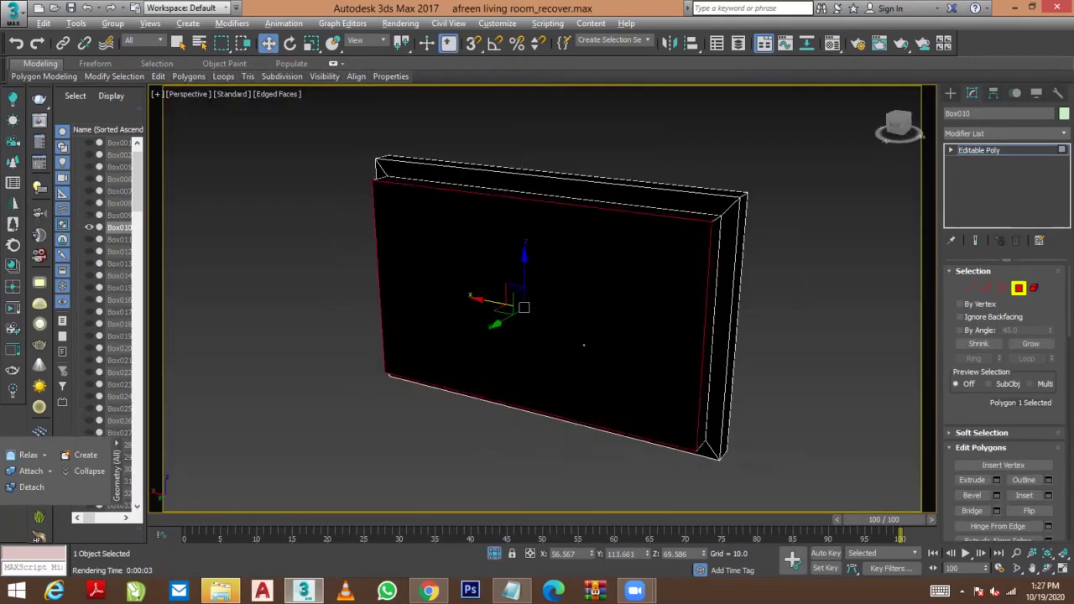
alt+middle_drag(662, 307, 361, 165)
Copy the V-Ray light behind the TV, rotating and moving the copies along its edges.
click(520, 137)
key(a)
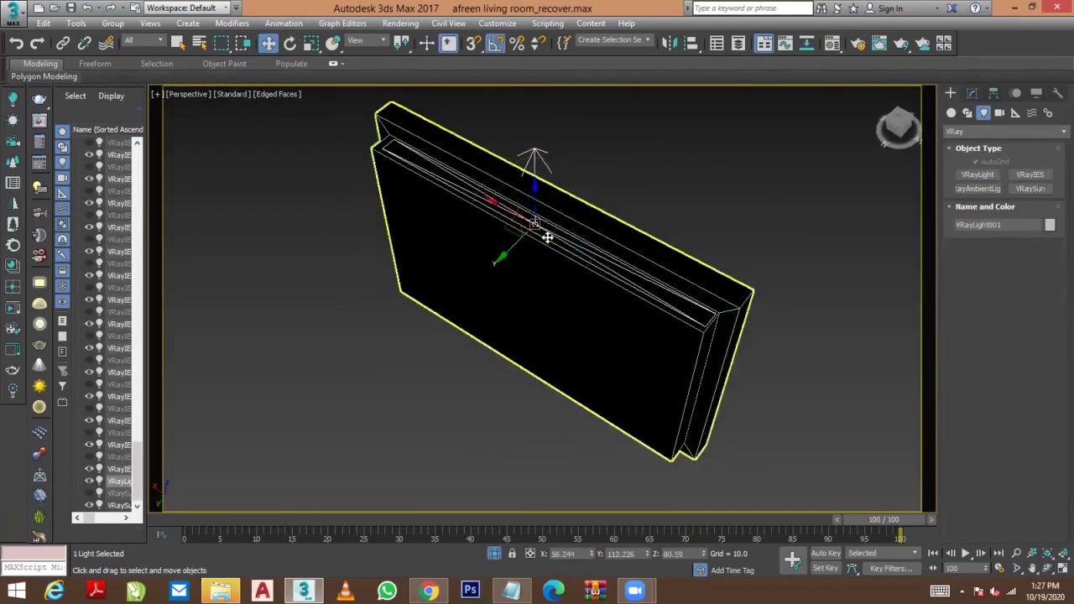
shift+drag(546, 235, 587, 231)
click(539, 353)
key(w)
middle_drag(680, 422, 702, 359)
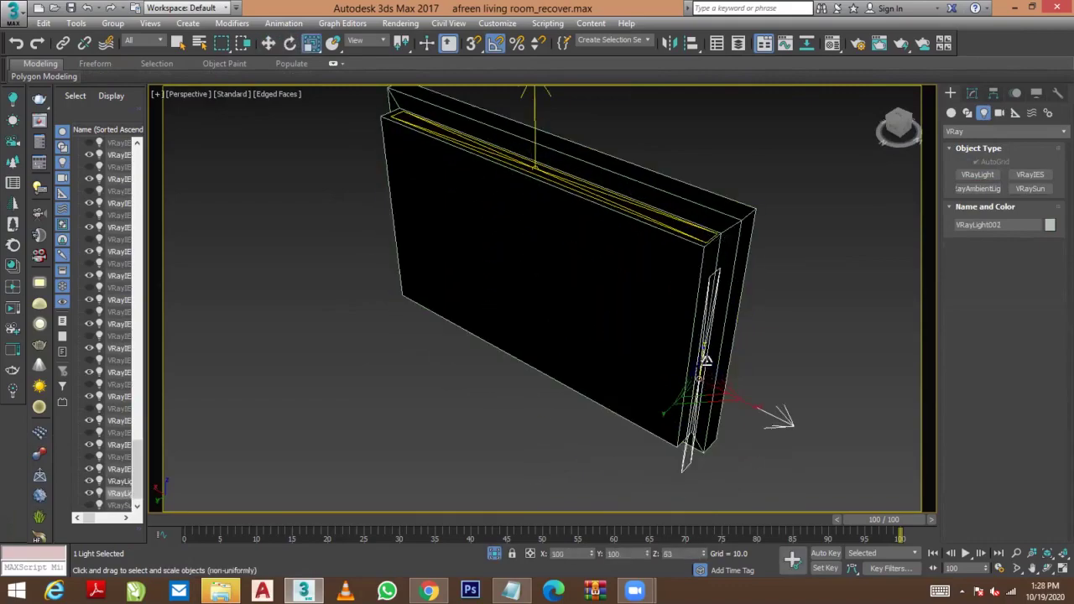
shift+drag(702, 360, 675, 361)
click(539, 352)
Leave isolation, group the TV with its lights as Group003, and open render settings.
key(e)
key(ctrl+z)
key(ctrl+z)
key(ctrl+z)
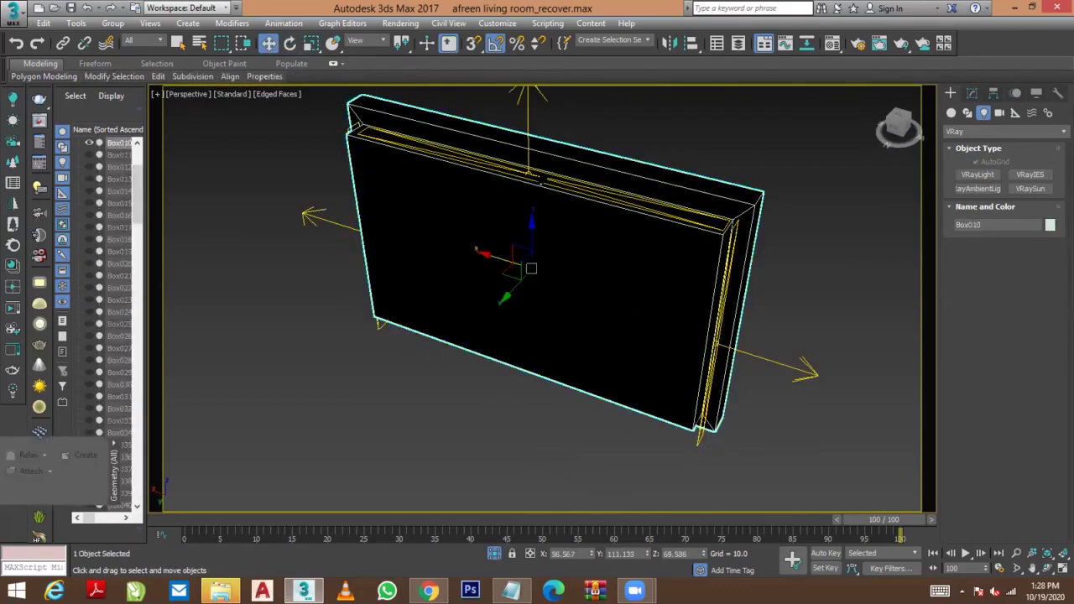
key(ctrl+z)
key(ctrl+z)
key(ctrl+z)
key(ctrl+z)
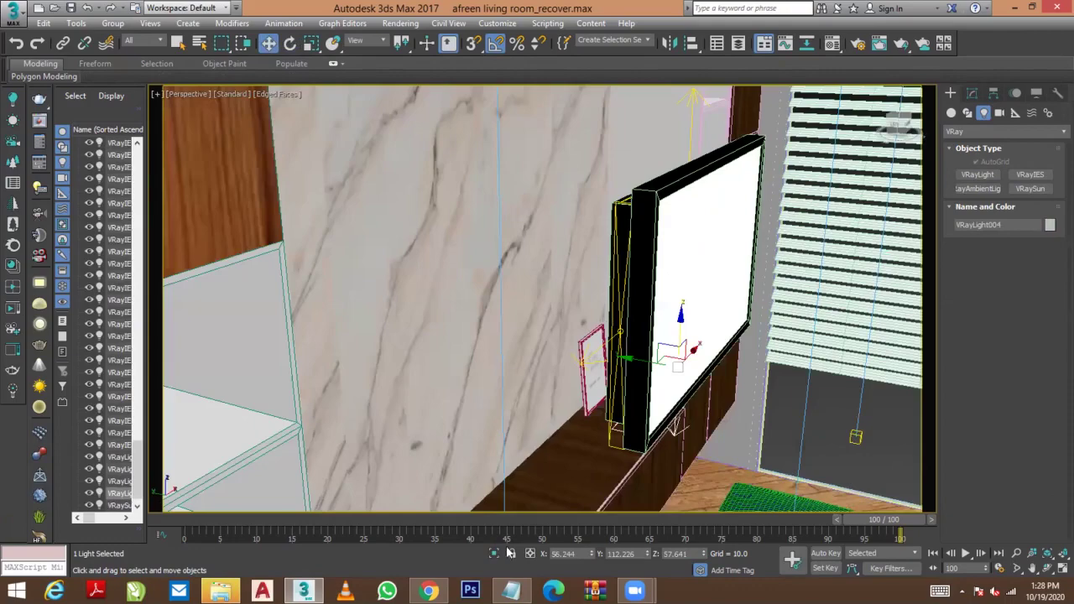
key(ctrl+z)
key(ctrl+z)
key(ctrl+z)
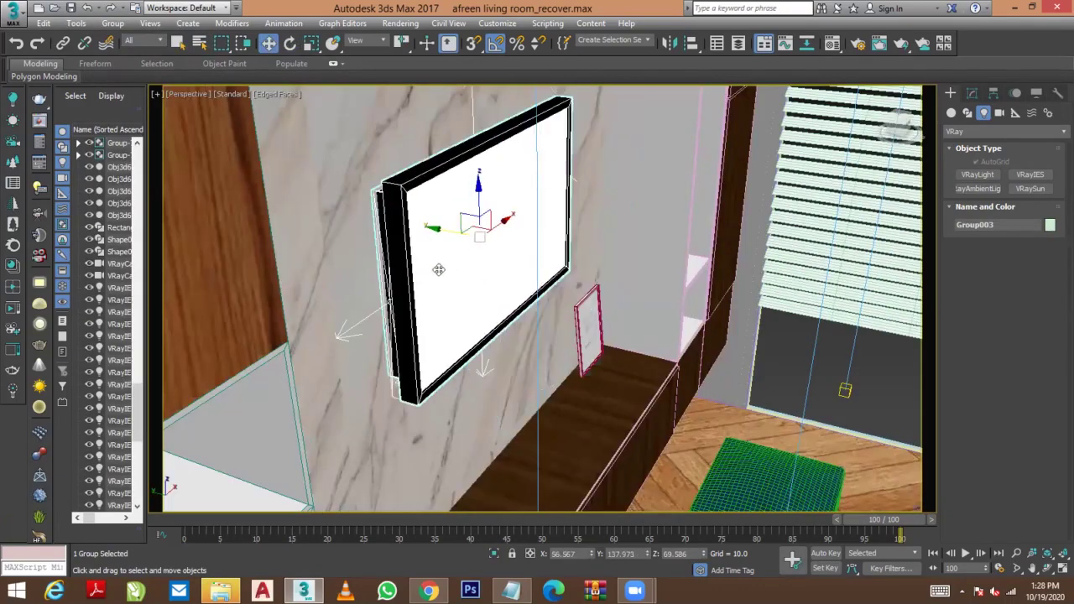
key(ctrl+z)
key(F10)
Start the final V-Ray render of the living room with the lit TV.
key(shift+q)
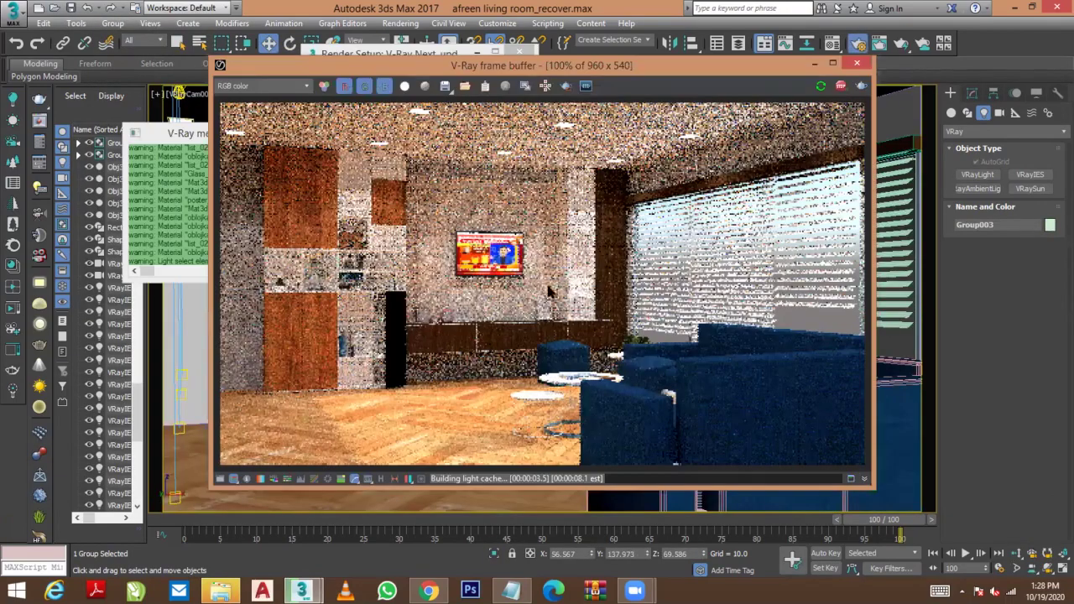